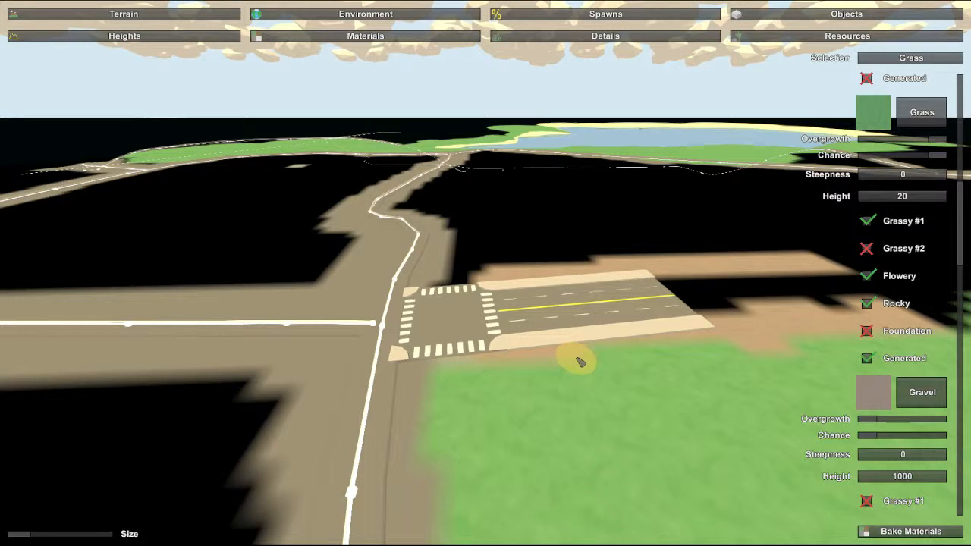
Step: Paint the grass material along the bare strip beside the paved road and beyond its open end
key("d")
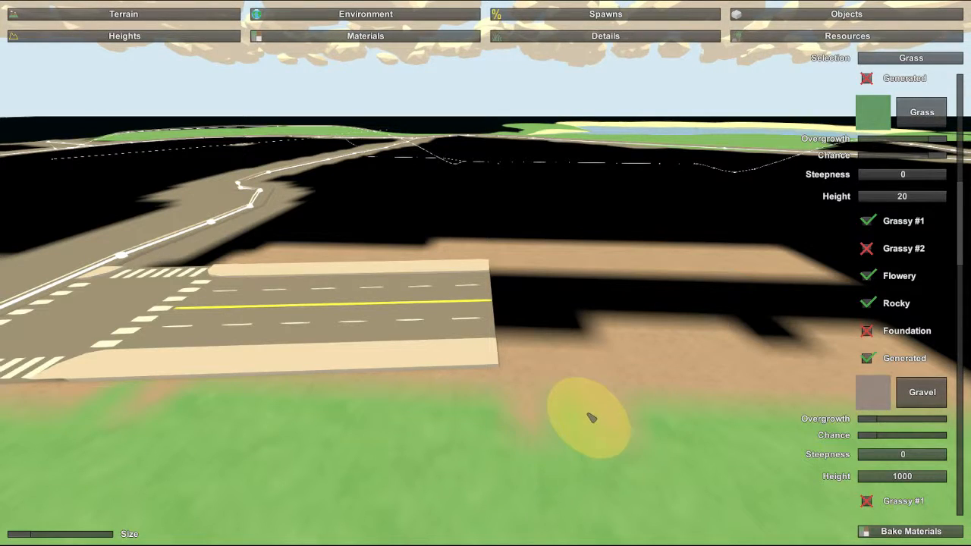
mouse_move(611, 394)
left_mouse_down()
mouse_move(693, 422)
mouse_move(681, 390)
mouse_move(771, 398)
left_mouse_up()
left_click(788, 399)
right_click_drag(755, 453, 846, 428)
key("d")
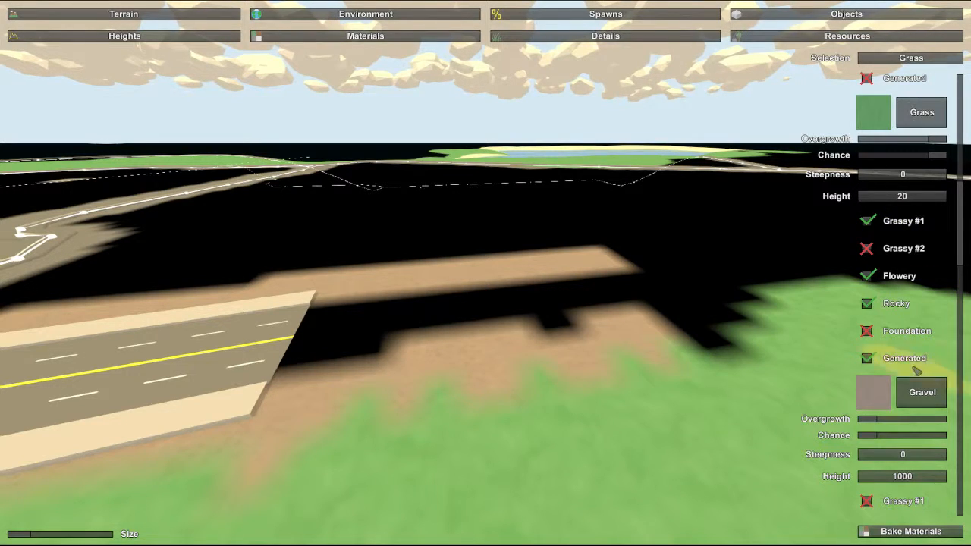
Step: Try painting the Road material on the black gap at the open end of the paved road
scroll(910, 406, "down", 10)
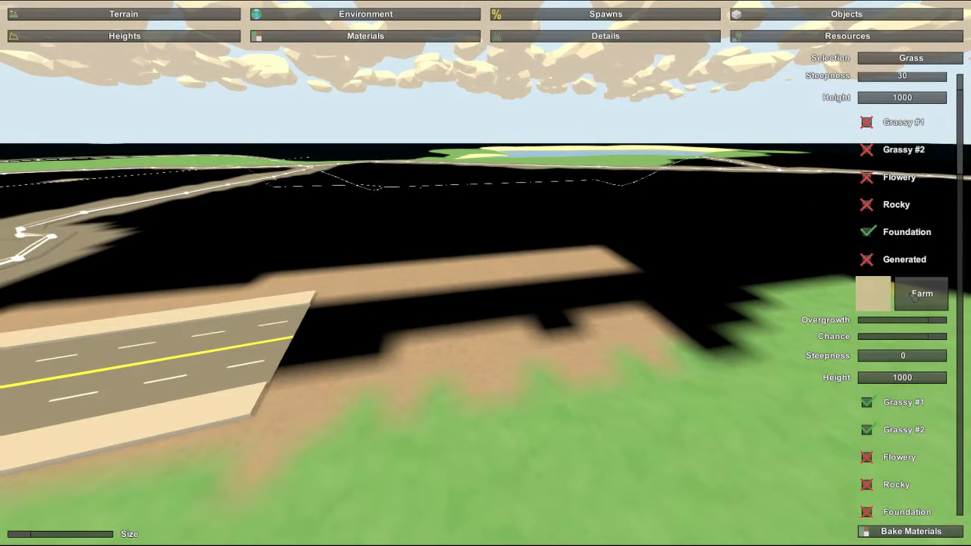
scroll(910, 402, "down", 10)
scroll(914, 297, "down", 5)
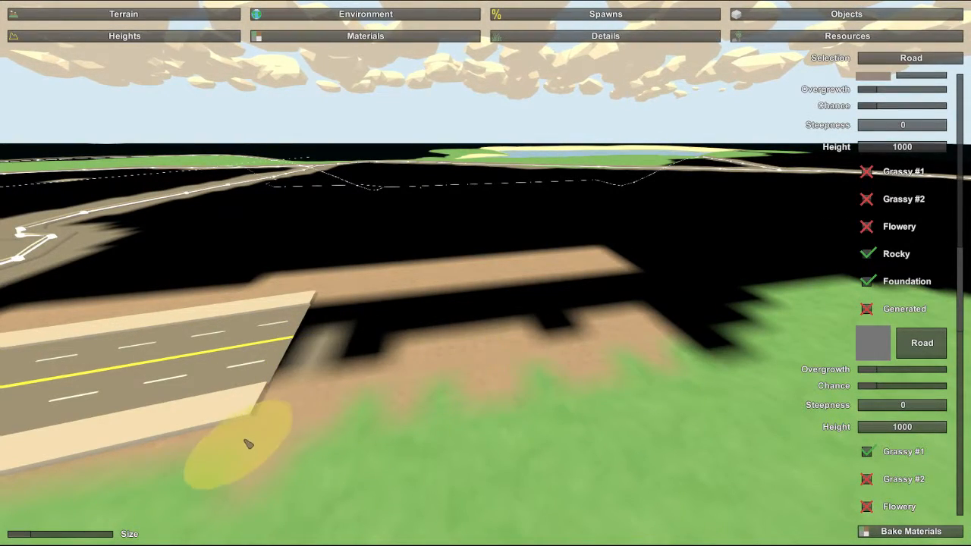
Step: Paint the Gravel material over the black gap beyond the open end of the paved road
scroll(902, 466, "down", 3)
scroll(917, 458, "down", 6)
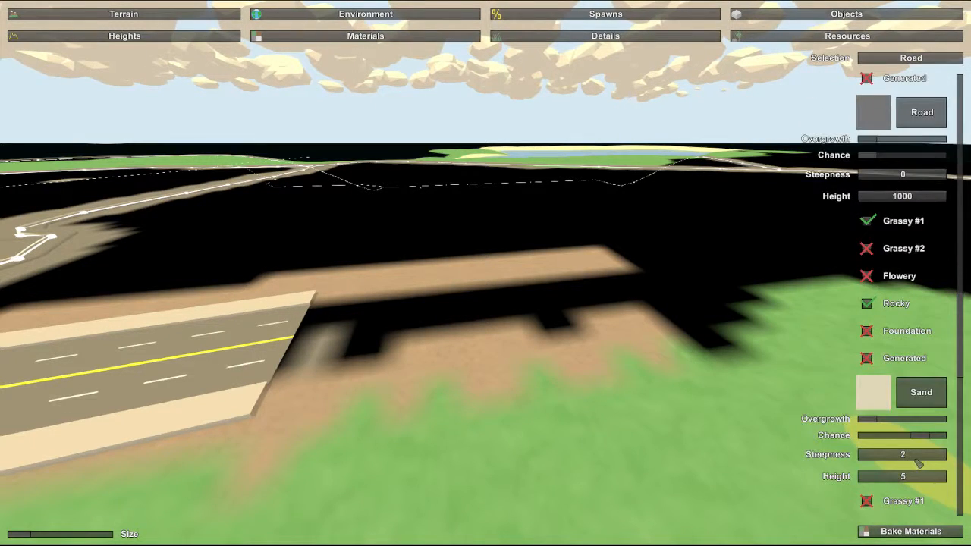
scroll(916, 457, "down", 5)
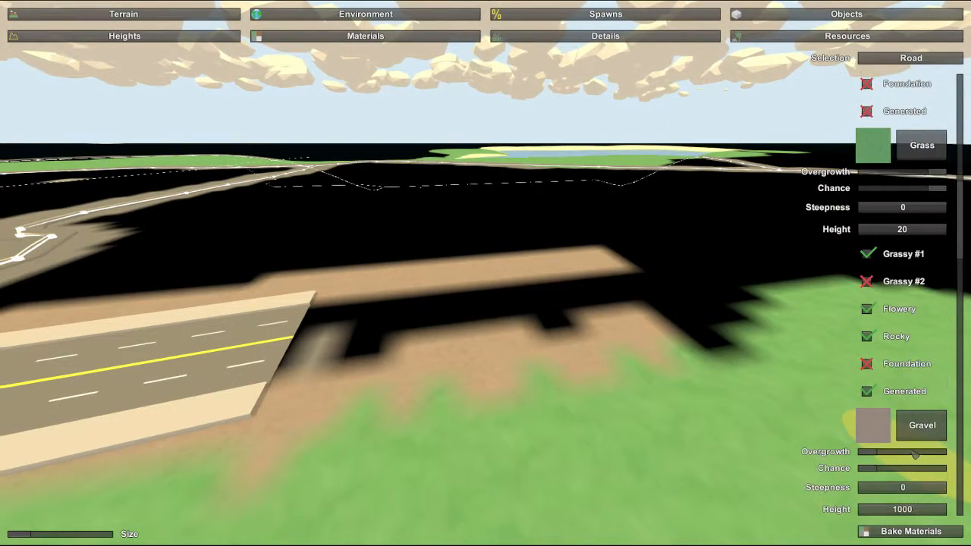
left_click(921, 228)
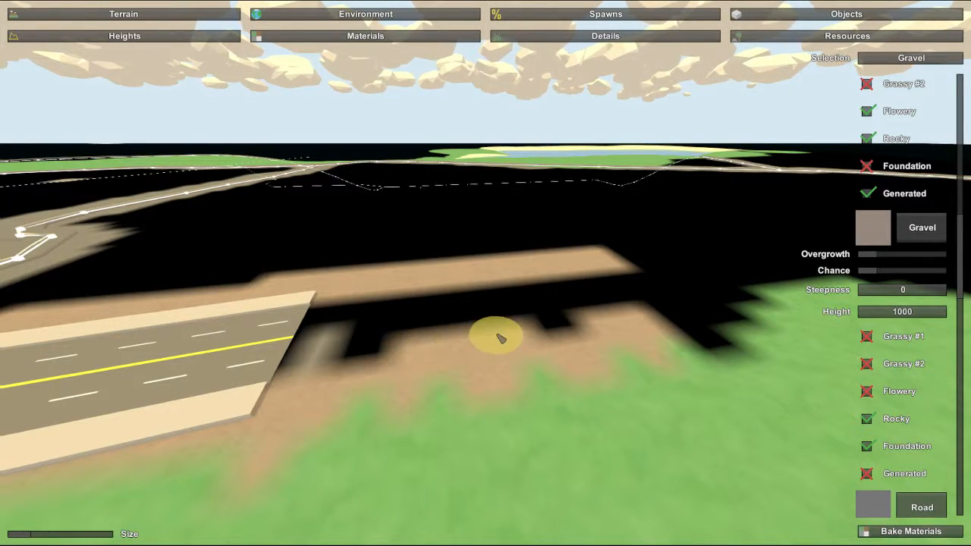
left_click_drag(61, 537, 21, 534)
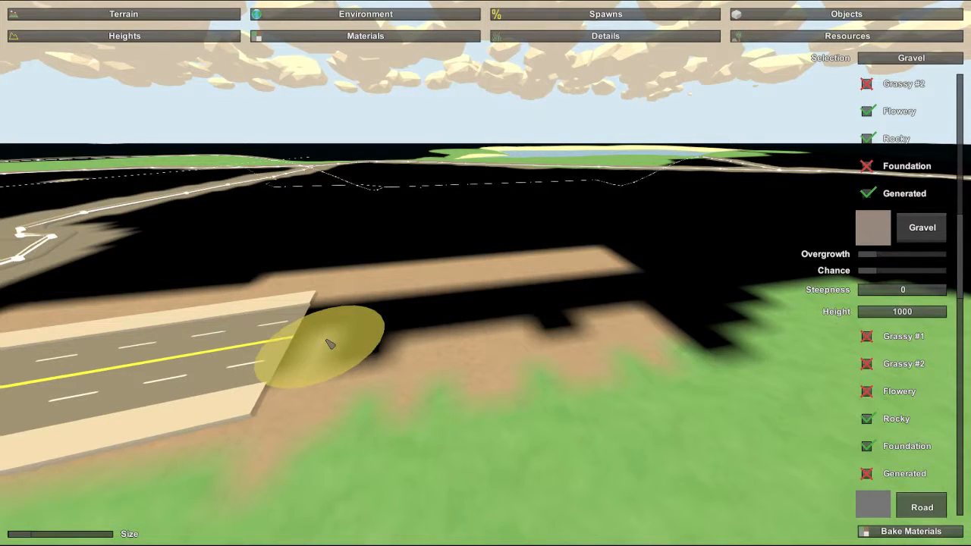
mouse_move(339, 344)
left_mouse_down()
mouse_move(501, 326)
mouse_move(410, 308)
left_mouse_up()
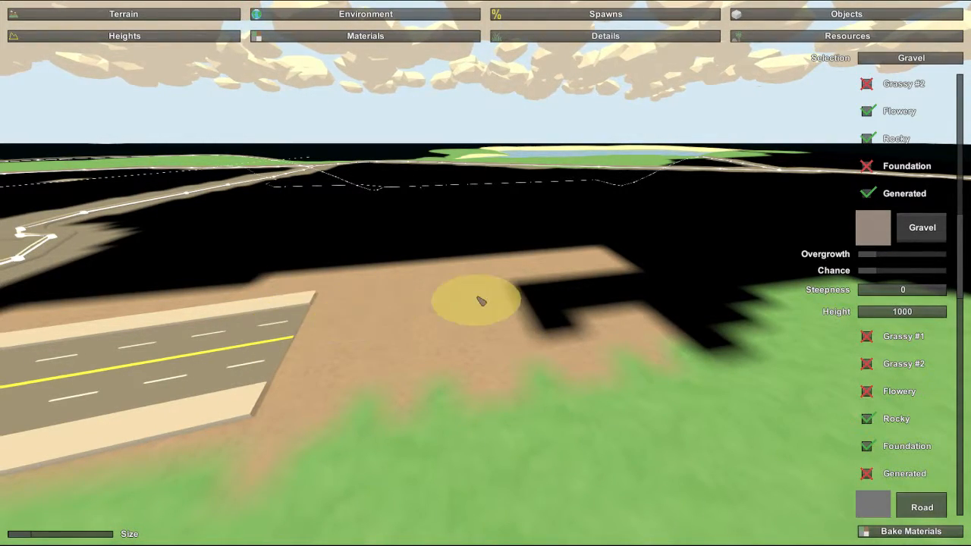
mouse_move(554, 292)
left_mouse_down()
mouse_move(617, 284)
mouse_move(624, 303)
mouse_move(533, 323)
left_mouse_up()
Step: Place a Road Tee from the large objects on the black ground beside the paved road
mouse_move(539, 324)
right_mouse_down()
mouse_move(359, 279)
mouse_move(162, 338)
mouse_move(162, 384)
mouse_move(125, 388)
right_mouse_up()
key("w")
key("s")
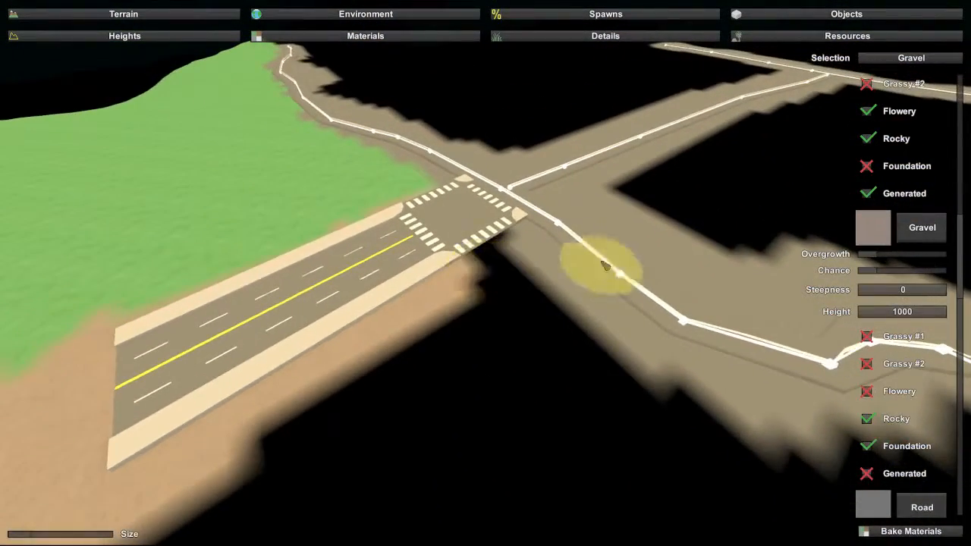
left_click(788, 15)
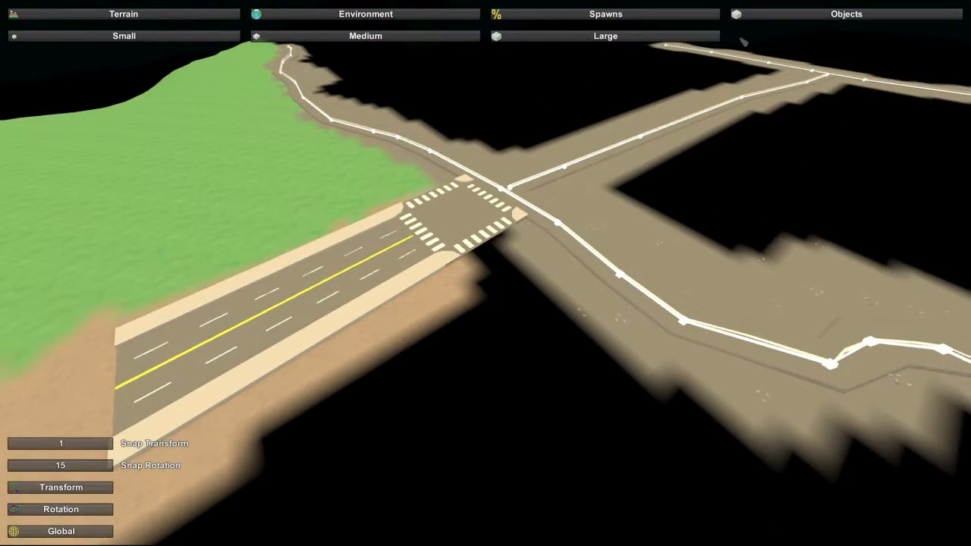
left_click(371, 38)
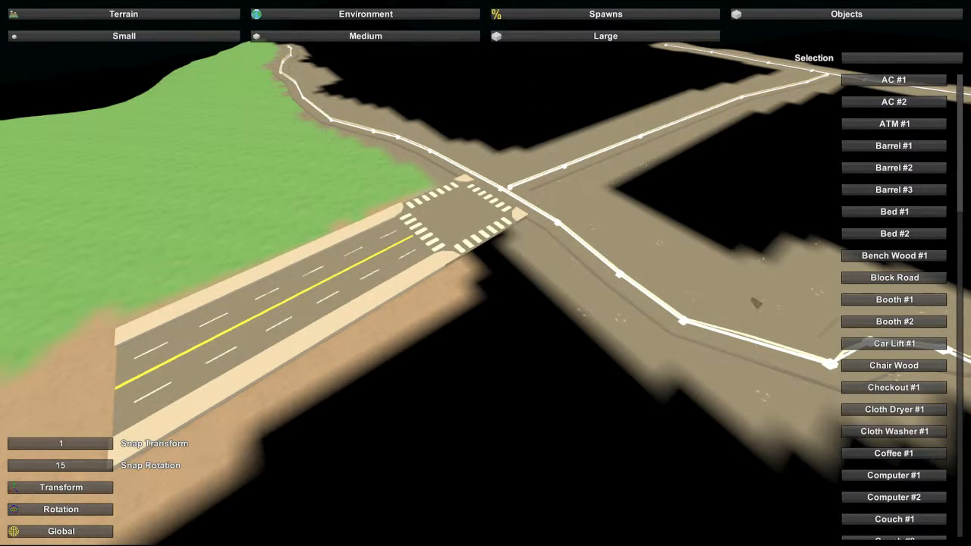
scroll(889, 345, "down", 7)
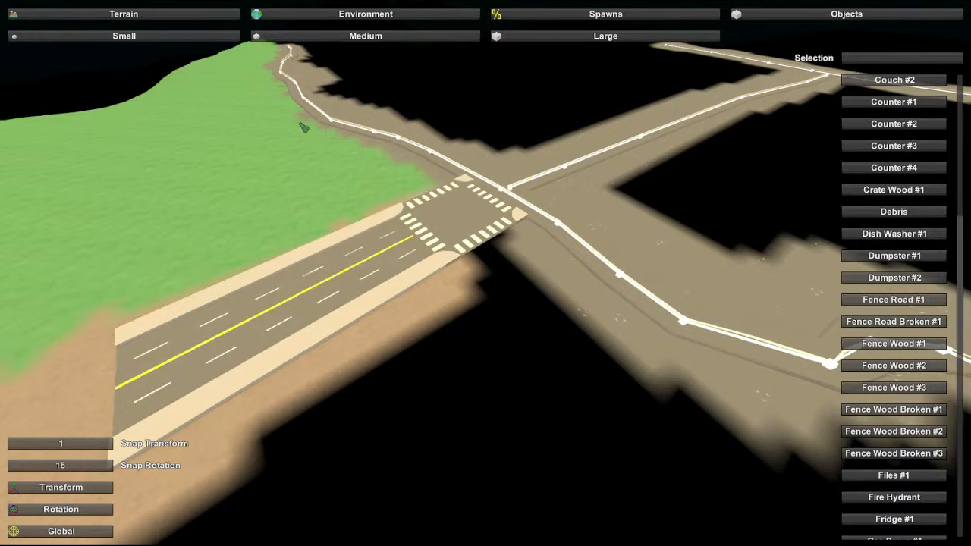
left_click(134, 38)
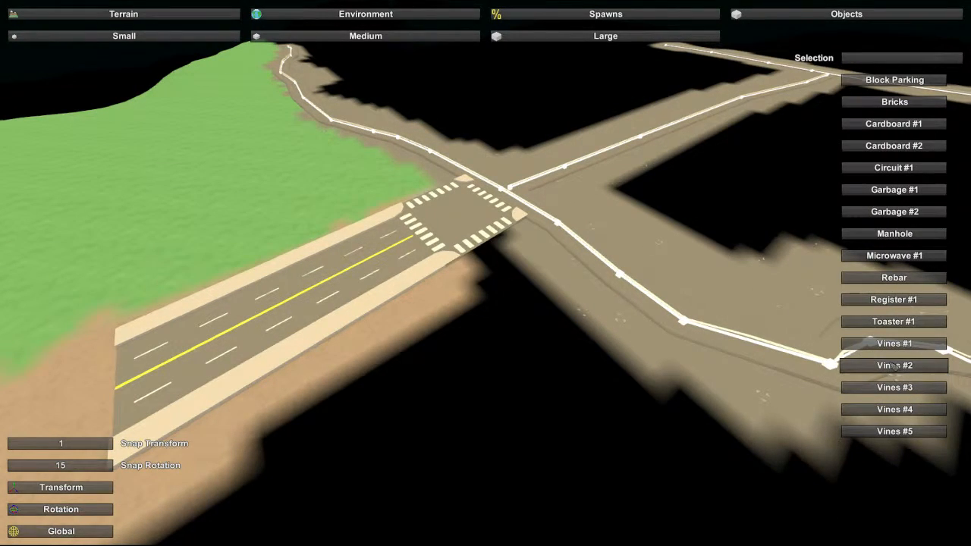
left_click(364, 35)
left_click(605, 35)
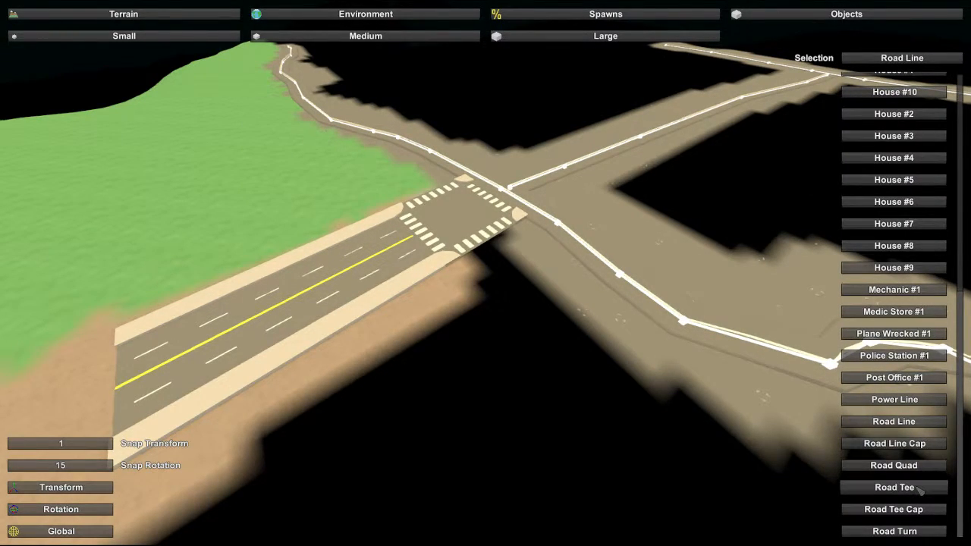
left_click(529, 396)
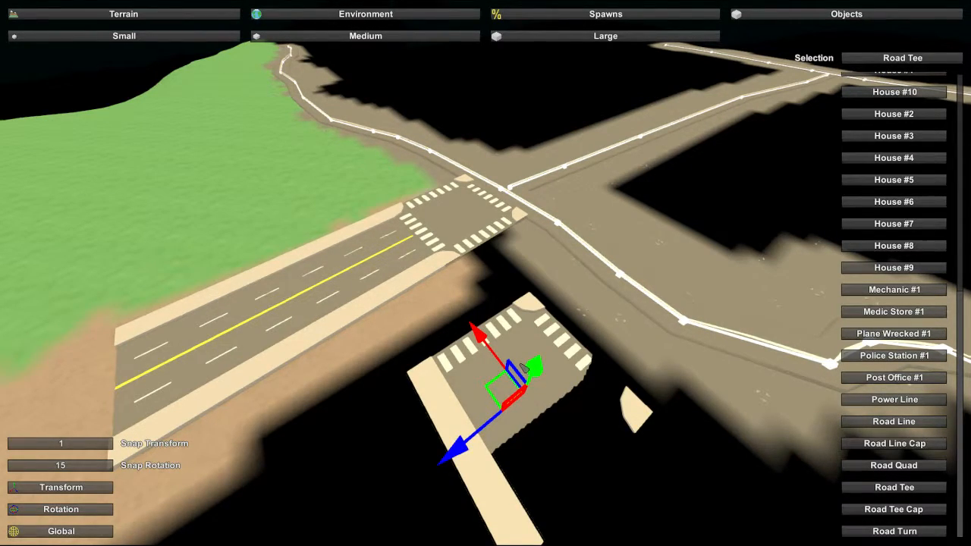
Step: Move the Road Tee across to the paved road and along it to just beyond its open end
left_click_drag(498, 361, 390, 249)
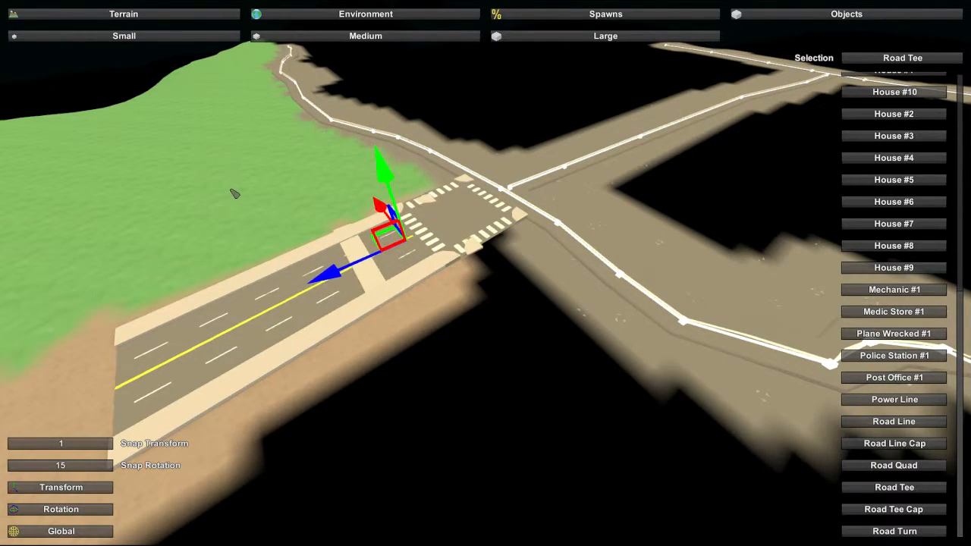
left_click_drag(342, 277, 104, 382)
right_click_drag(102, 386, 49, 400)
right_click_drag(485, 273, 487, 268)
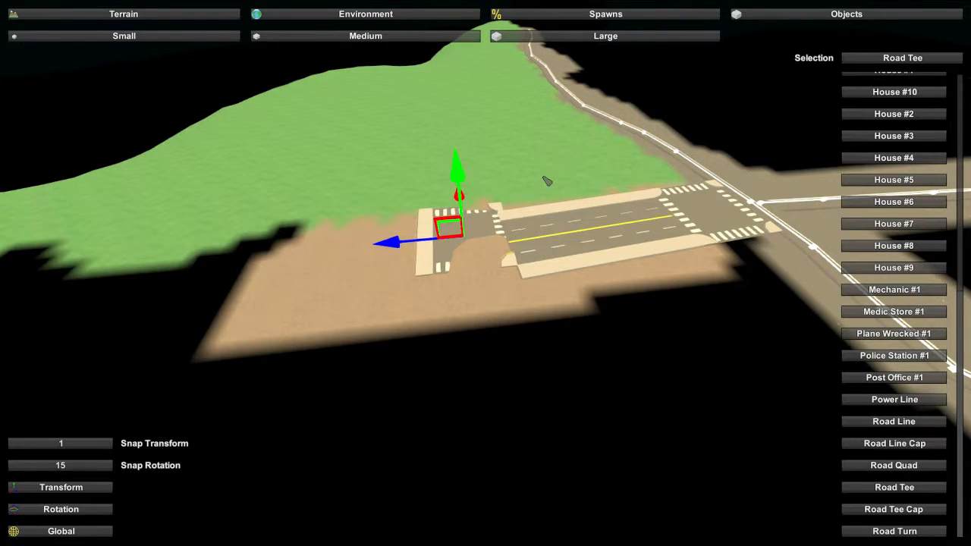
Step: Raise the Road Tee above the gravel and line it up roughly with the end of the straight road
left_click_drag(423, 244, 415, 247)
left_click_drag(454, 210, 452, 207)
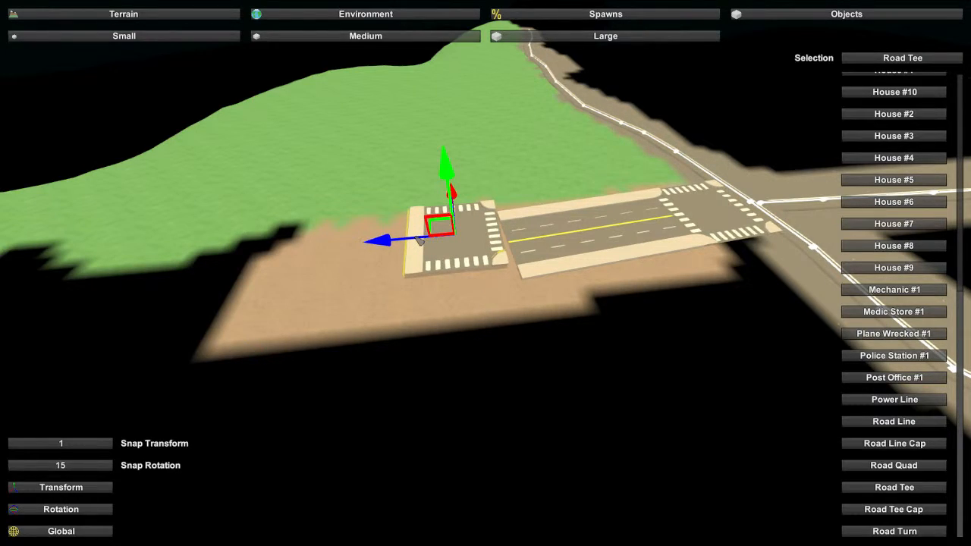
left_click_drag(458, 199, 456, 201)
key("d")
right_click_drag(454, 201, 490, 271)
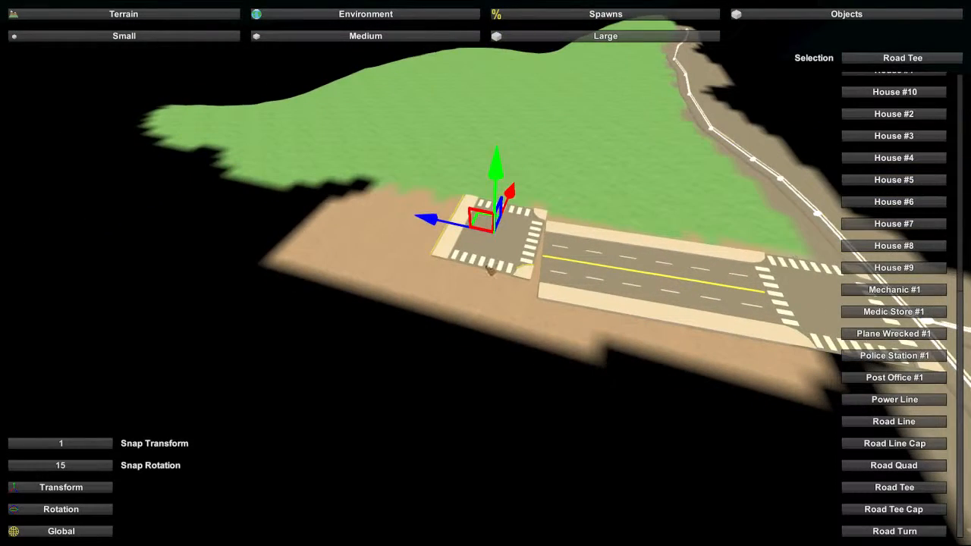
left_click_drag(514, 192, 509, 202)
Step: Rotate the Road Tee slightly to match the straight road and move it up against the road's end
key("w")
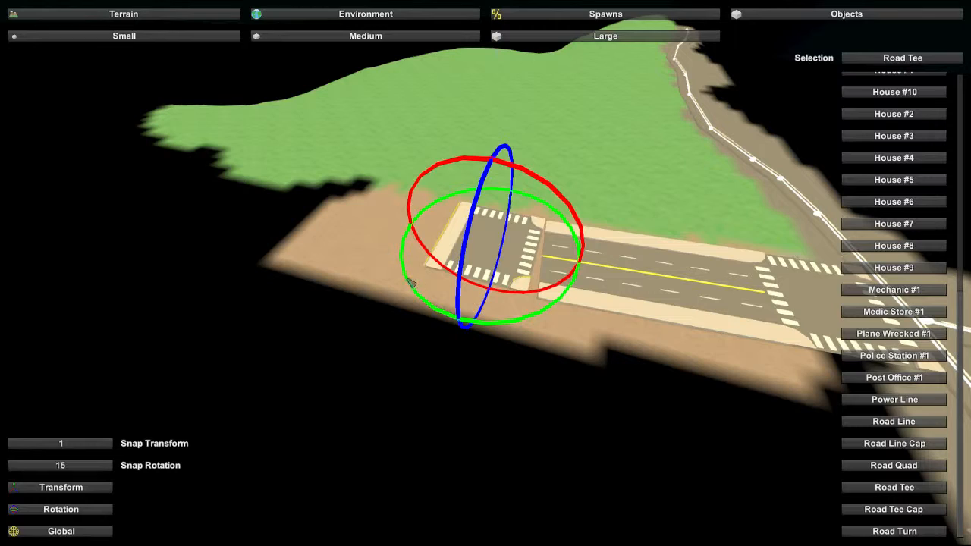
left_click_drag(410, 282, 413, 286)
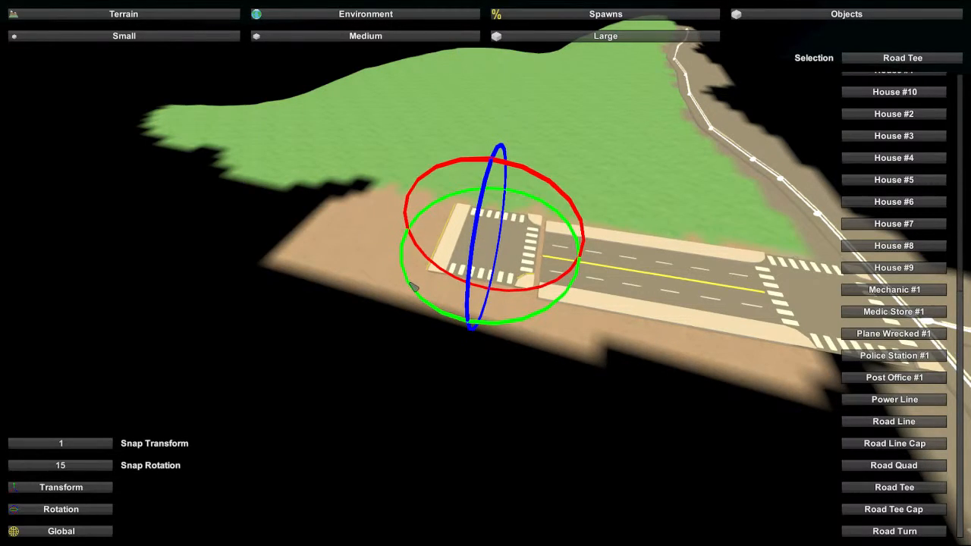
key("q")
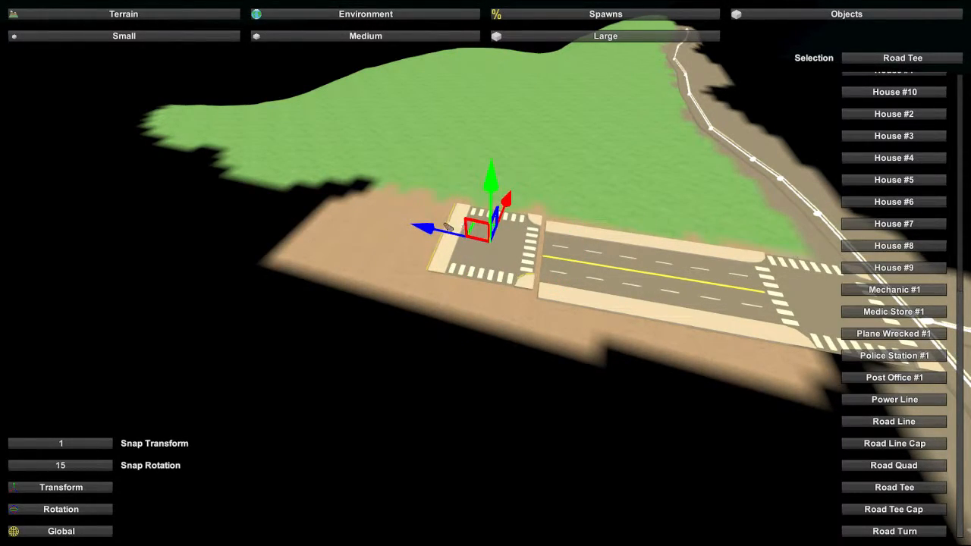
left_click_drag(429, 232, 433, 235)
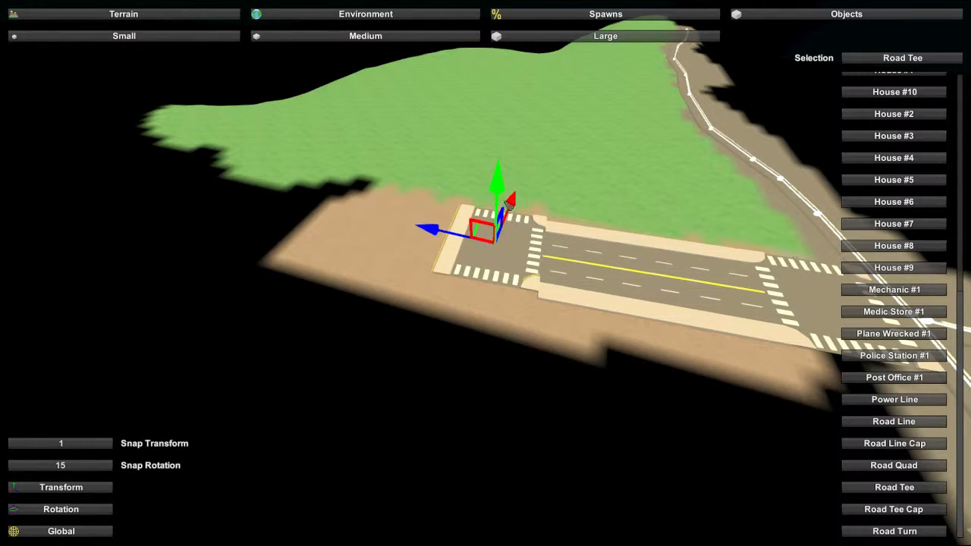
left_click_drag(511, 210, 510, 214)
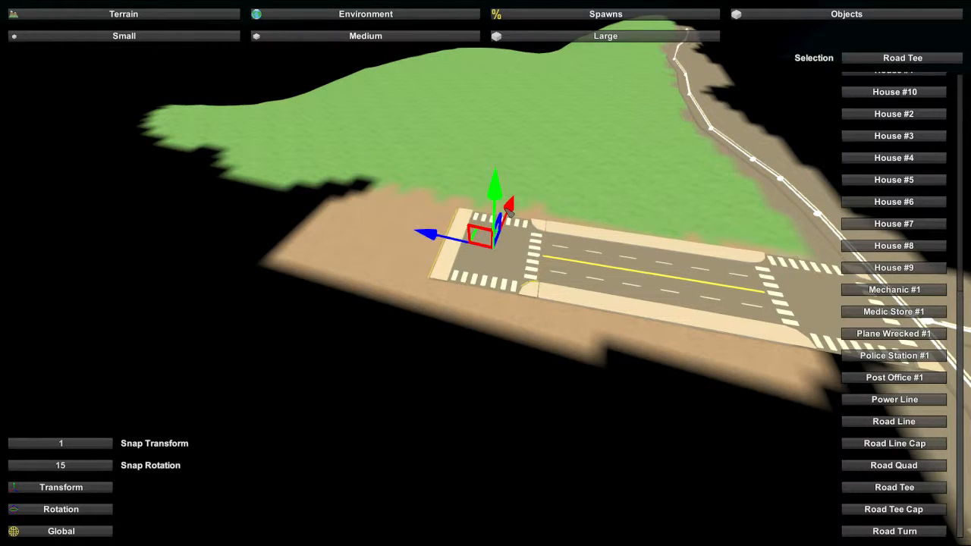
Step: Nudge the Road Tee toward the straight road to close the remaining seam at the sidewalk corner
key("w")
right_click_drag(549, 264, 618, 288)
right_click_drag(486, 273, 480, 270)
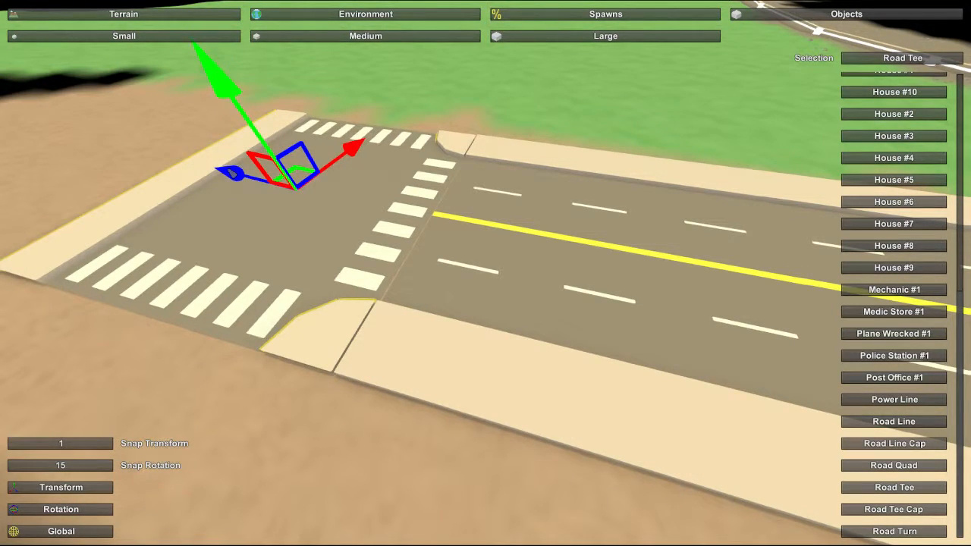
left_click_drag(231, 170, 233, 171)
key("w")
mouse_move(407, 304)
right_mouse_down()
mouse_move(364, 302)
mouse_move(383, 315)
mouse_move(424, 311)
right_mouse_up()
key("d")
right_click_drag(486, 273, 435, 234)
key("a")
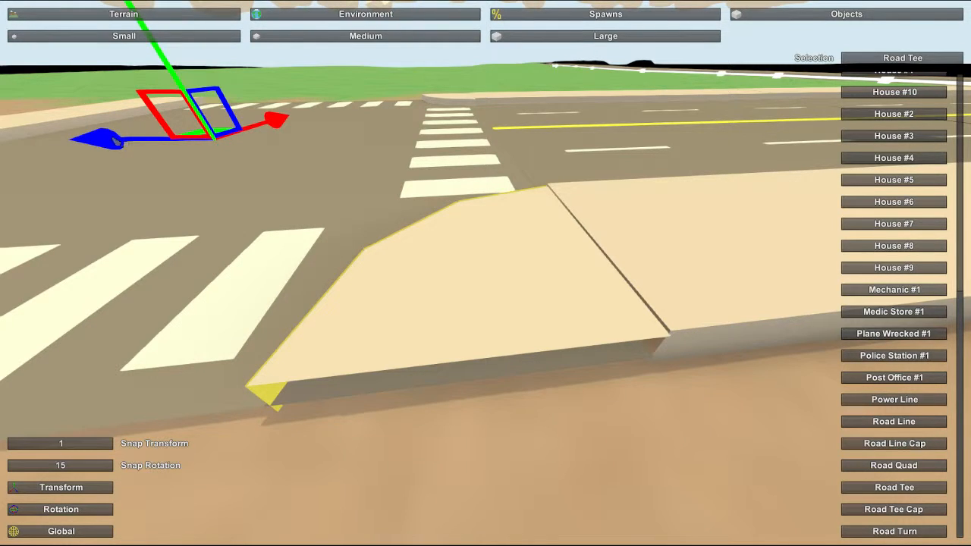
left_click_drag(115, 141, 118, 140)
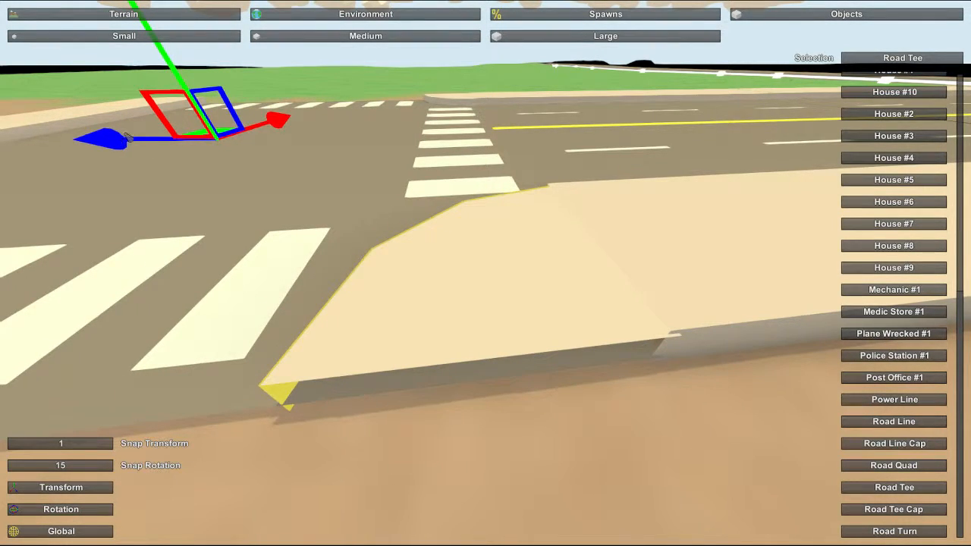
Step: Fine-tune the Road Tee's sideways position so its curb lines up with the straight road's curb
right_click_drag(256, 120, 118, 102)
key("s")
key("w")
key("d")
key("s")
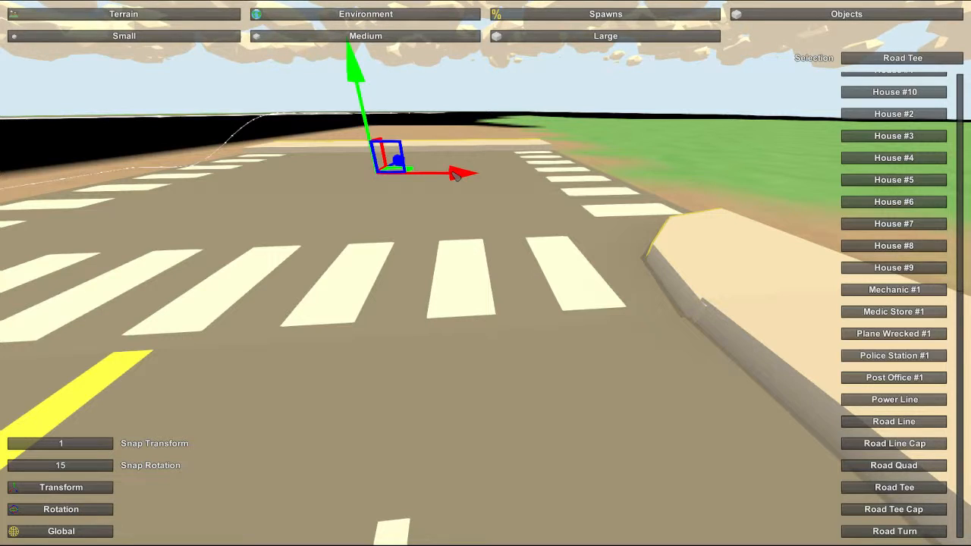
left_click_drag(453, 173, 453, 173)
Step: Examine the joined road pieces and the surrounding ground from above
key("s")
right_click_drag(503, 243, 445, 288)
key("a")
key("a")
key("d")
key("d")
key("d")
key("d")
key("d")
key("d")
key("s")
key("s")
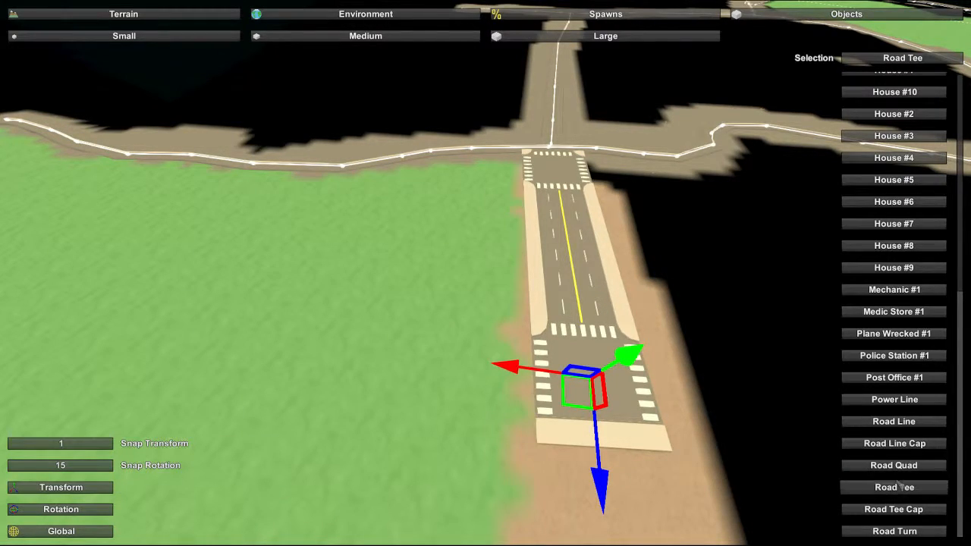
left_click(894, 508)
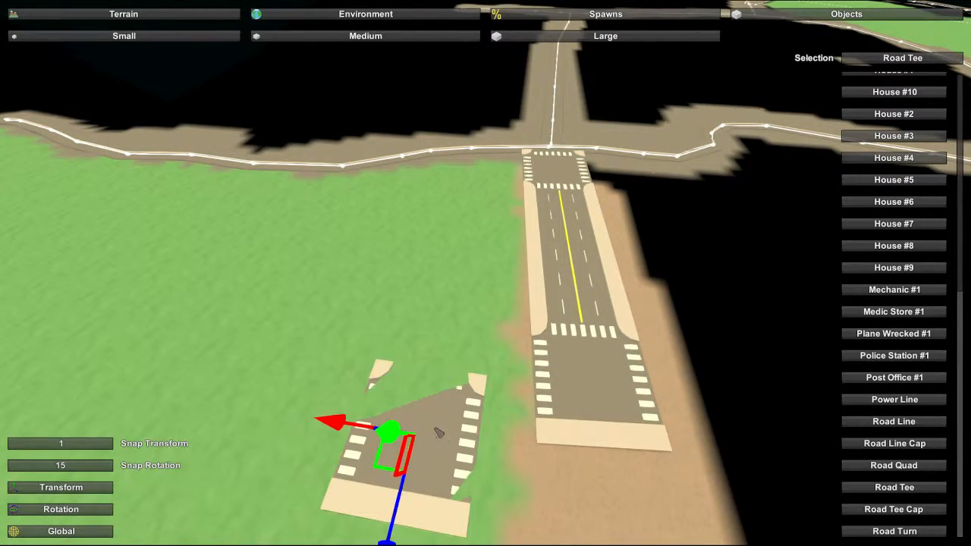
left_click_drag(386, 540, 430, 472)
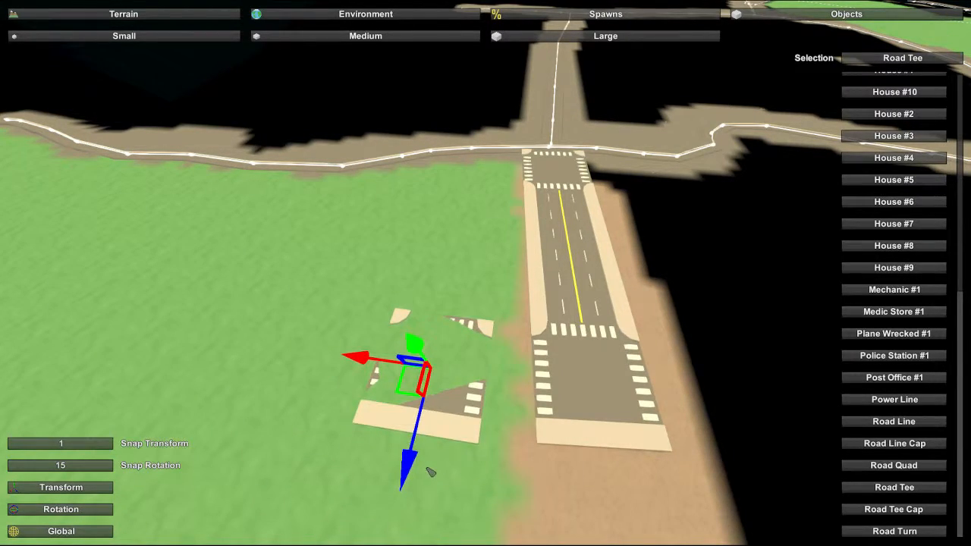
key("e")
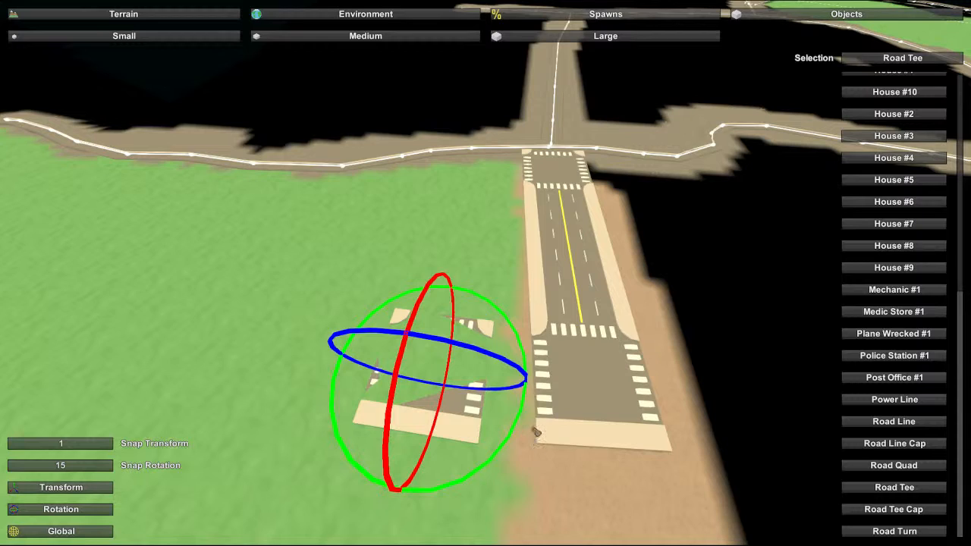
left_click_drag(524, 413, 481, 451)
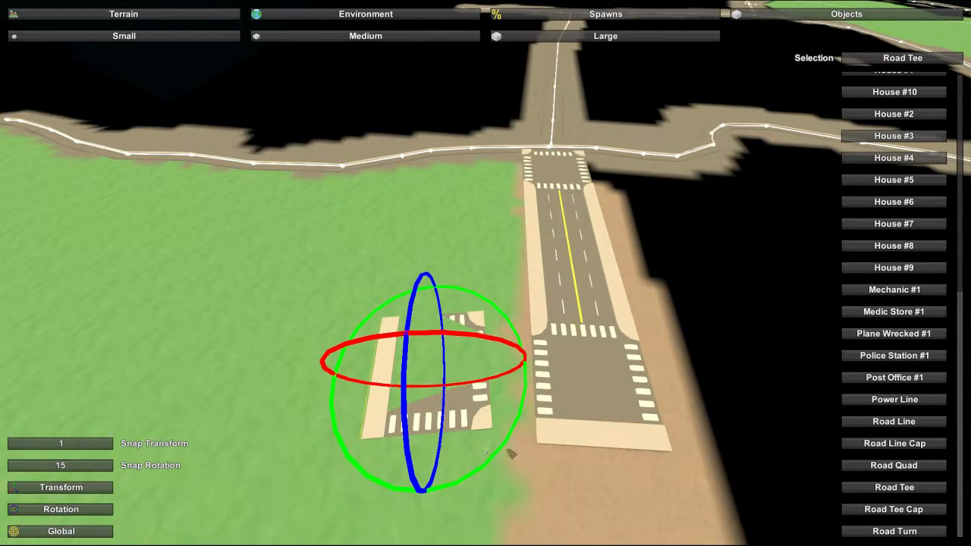
key("Delete")
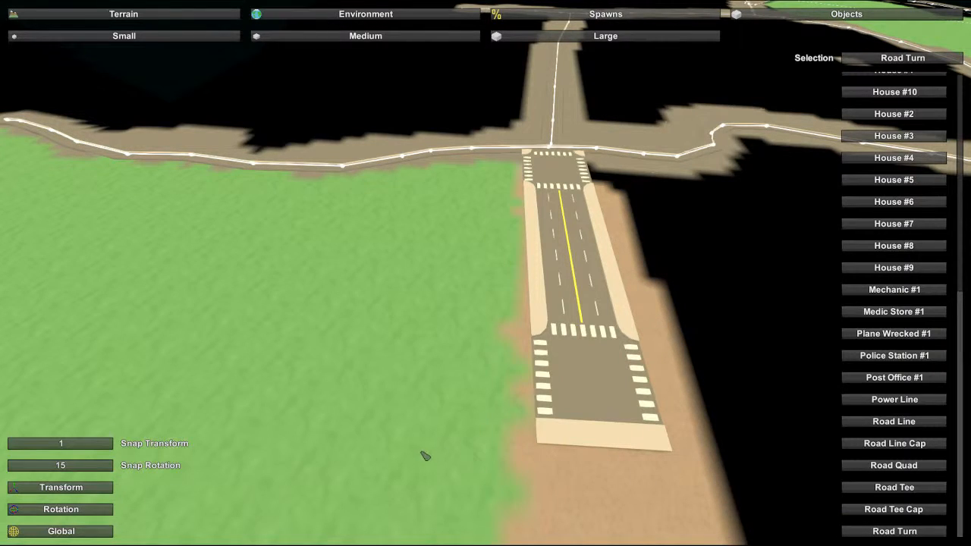
Step: Place a Road Turn on the grass, move it beside the Road Tee's open crosswalk side and rotate it slightly to match
left_click(402, 433)
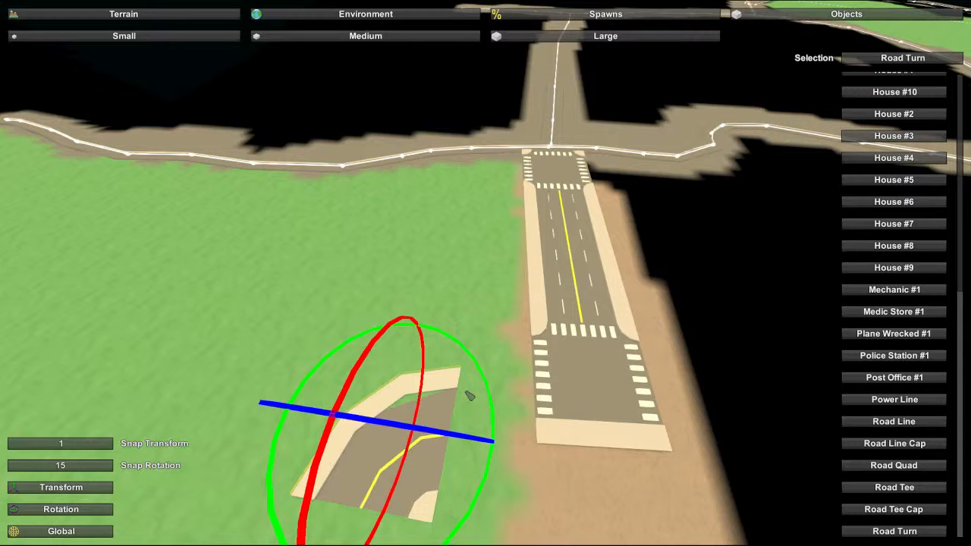
key("q")
left_click_drag(364, 517, 397, 470)
left_click_drag(334, 370, 410, 377)
key("w")
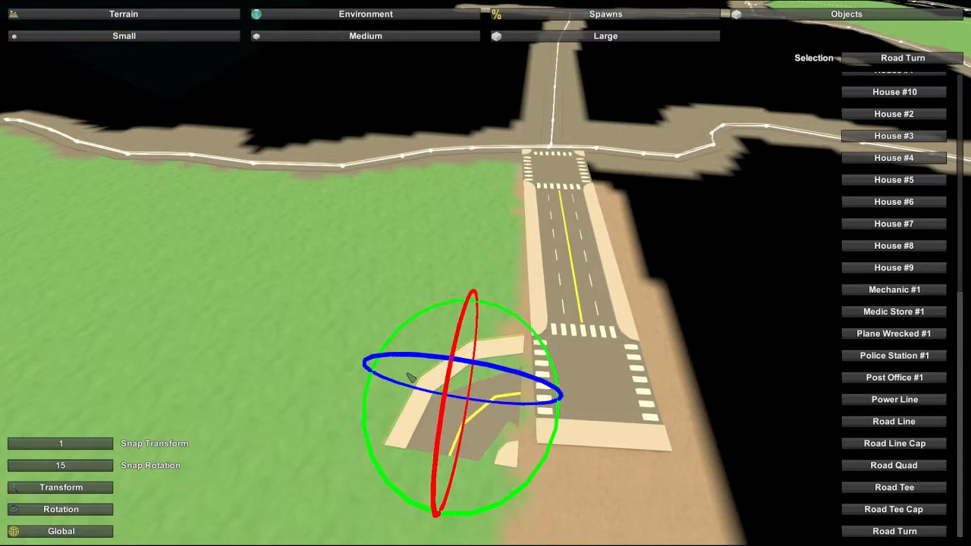
left_click_drag(367, 416, 370, 427)
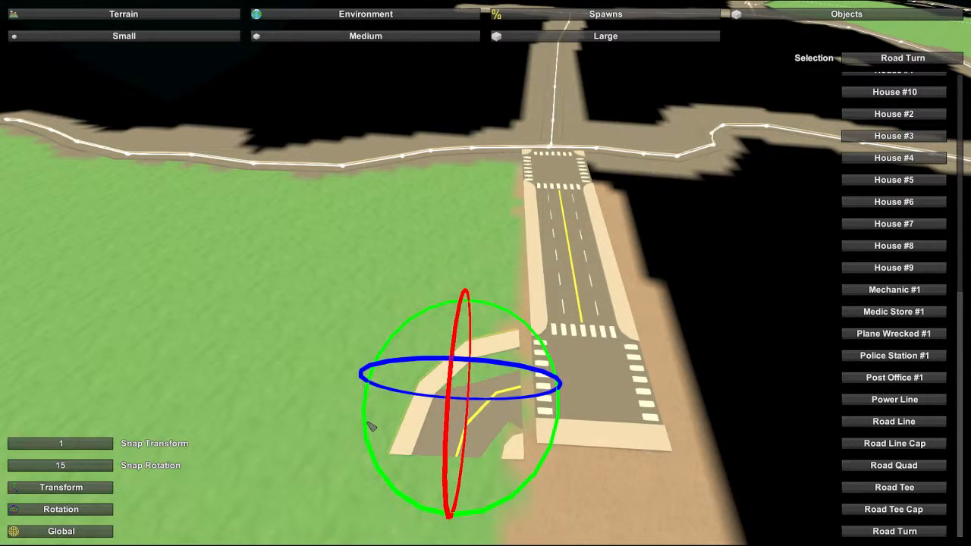
key("w")
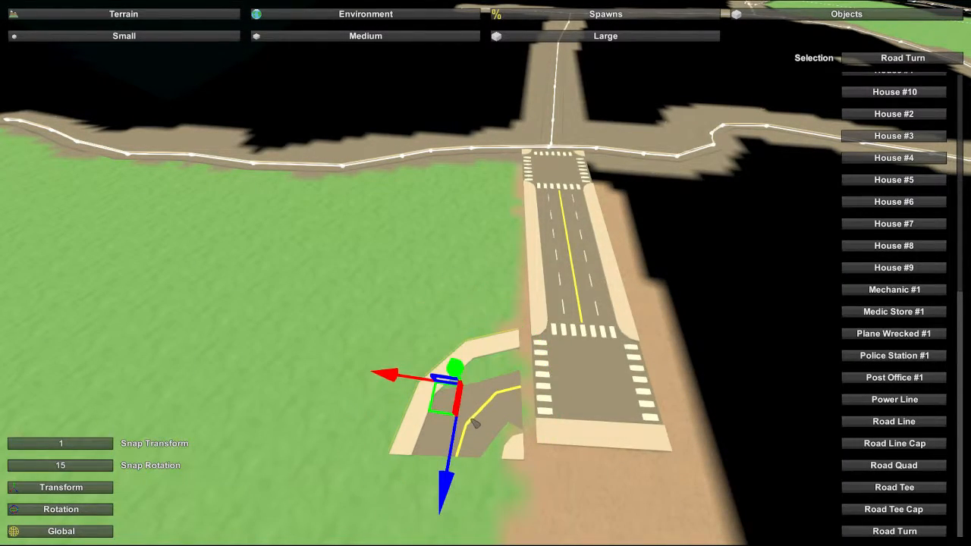
Step: Move the Road Turn up against the Road Tee's open side and fine-tune its rotation to follow the crosswalk edge
left_click_drag(451, 494, 454, 484)
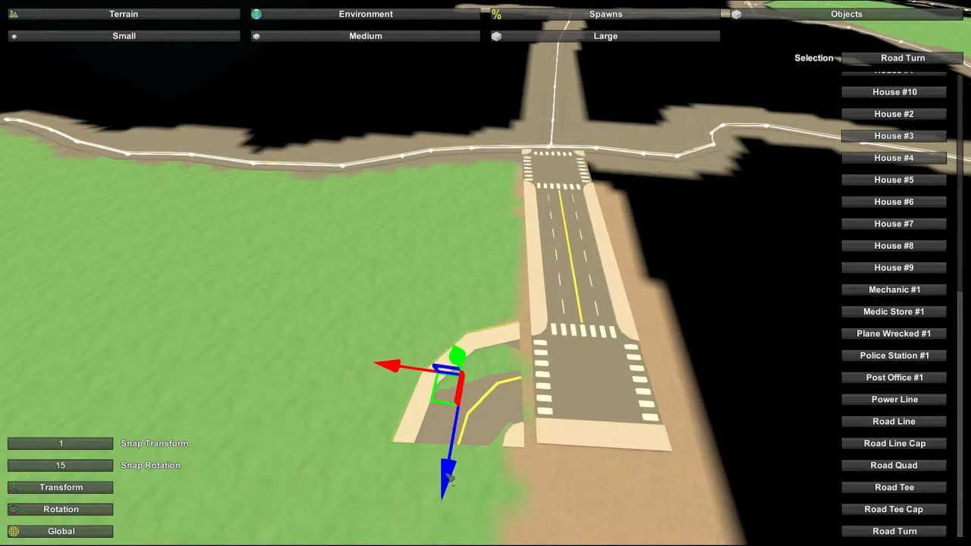
left_click_drag(392, 366, 402, 369)
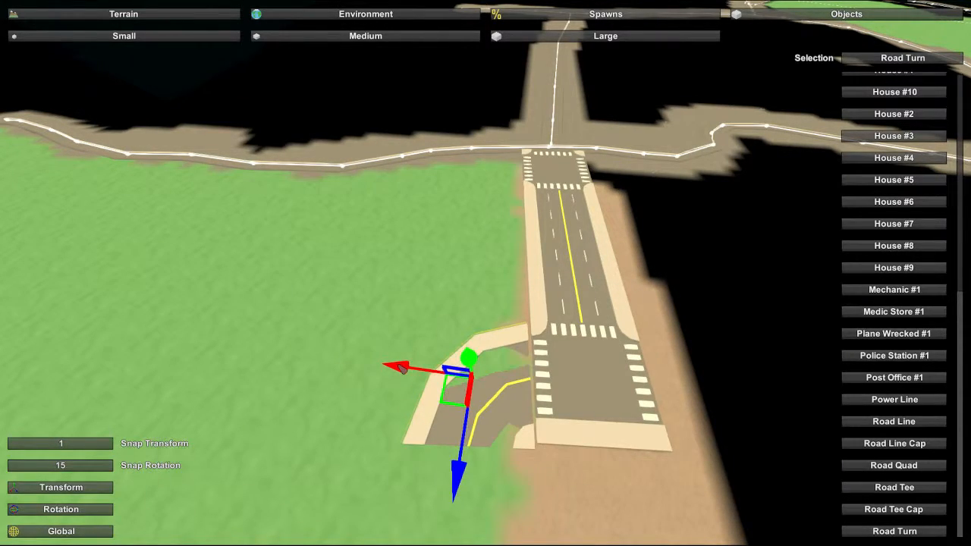
left_click_drag(458, 492, 463, 485)
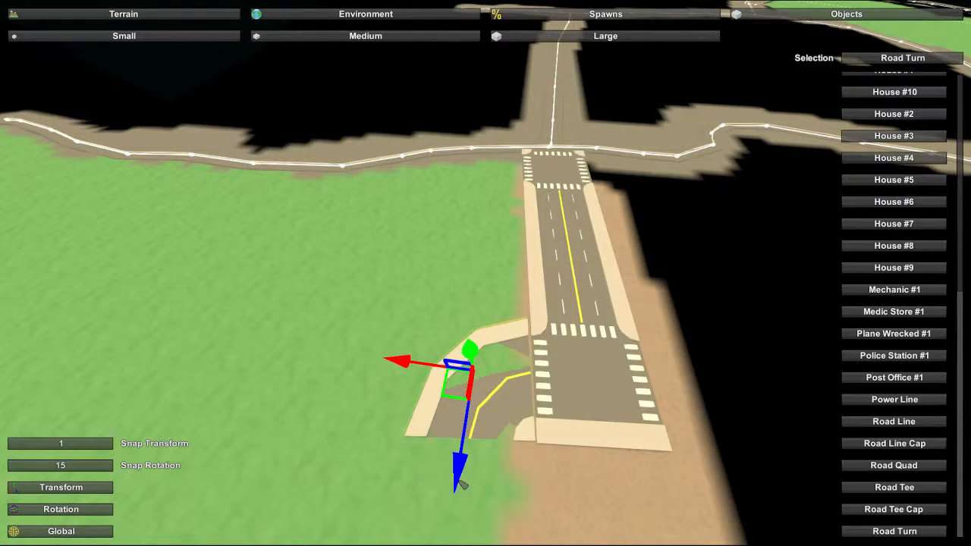
left_click_drag(413, 364, 413, 364)
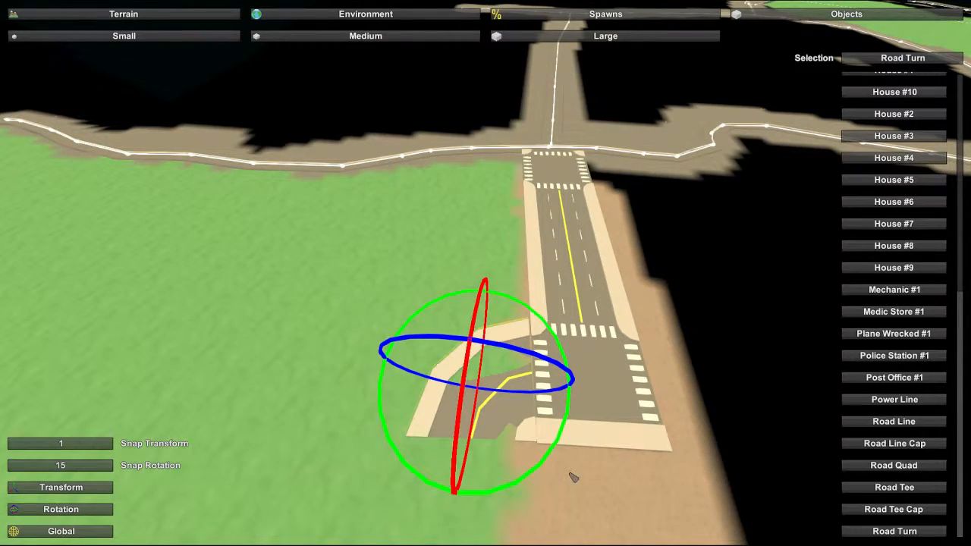
left_click_drag(555, 440, 556, 446)
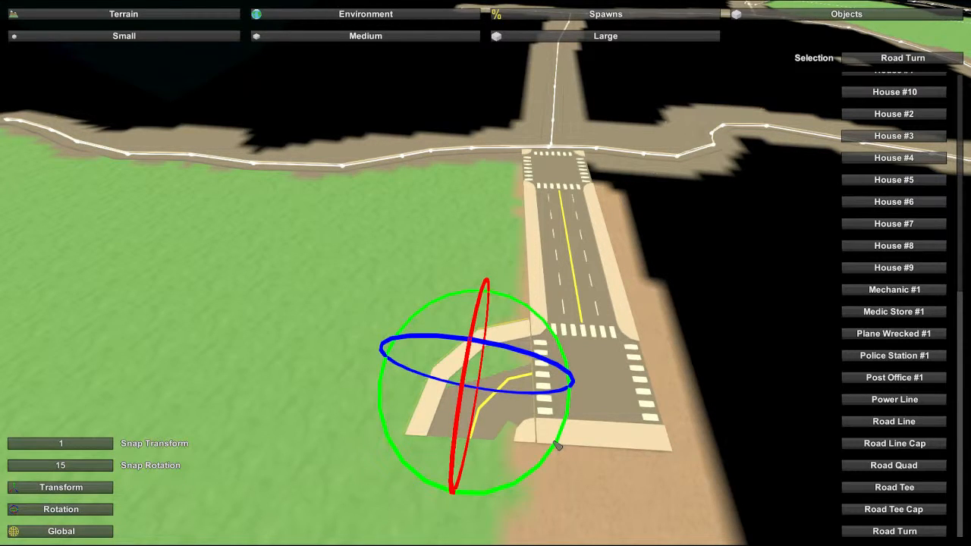
Step: Close the remaining gap between the Road Turn and the Road Tee along the crosswalk
key("w")
right_click_drag(488, 403, 682, 455)
key("w")
key("w")
mouse_move(485, 273)
right_mouse_down()
mouse_move(425, 288)
mouse_move(485, 288)
right_mouse_up()
key("s")
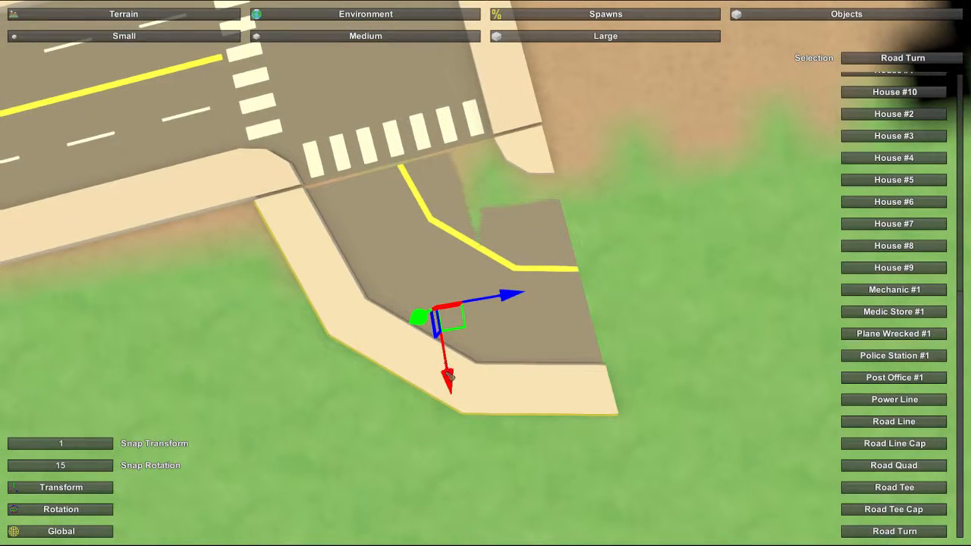
left_click_drag(450, 377, 450, 372)
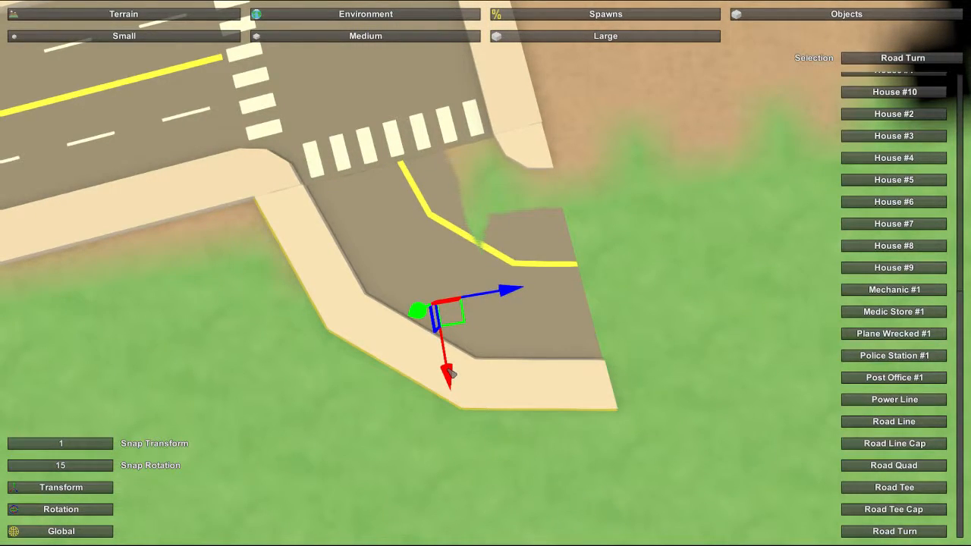
Step: Examine the seam between the Road Turn and the Road Tee from near ground level
right_click_drag(450, 372, 285, 250)
key("w")
key("s")
right_click_drag(485, 273, 490, 270)
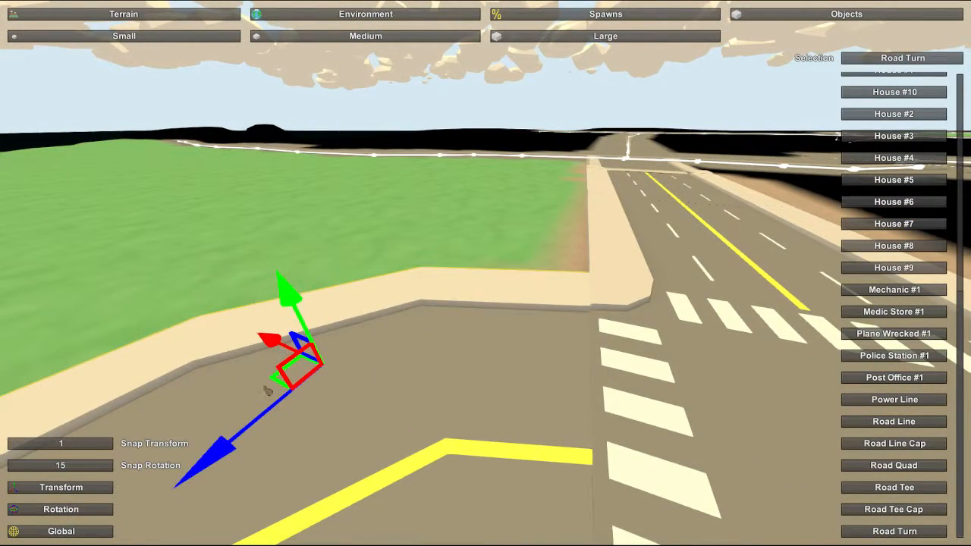
key("w")
key("q")
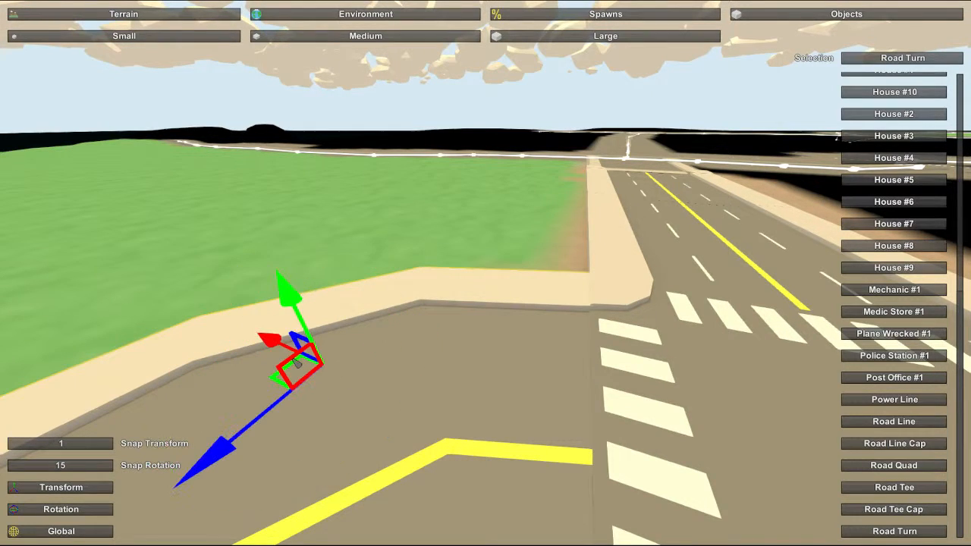
key("s")
right_click_drag(338, 369, 490, 271)
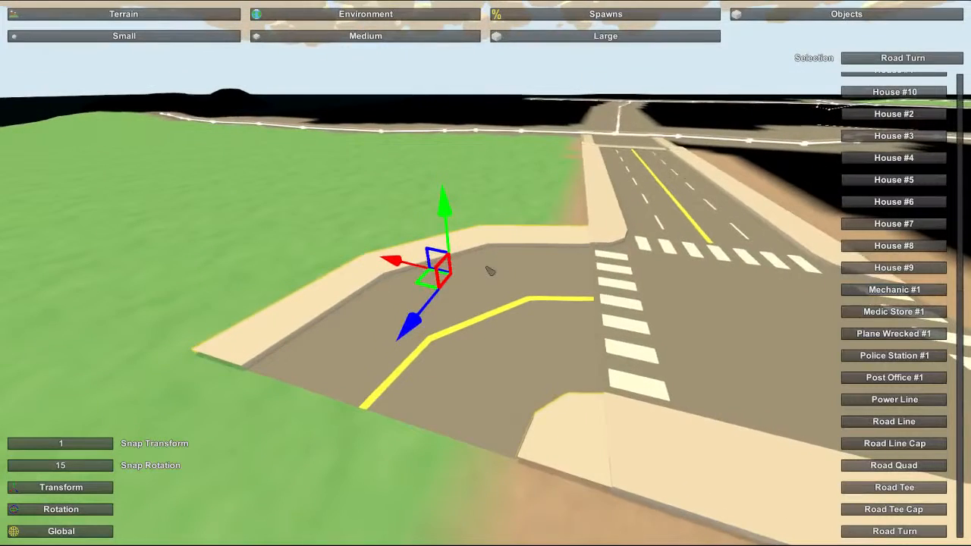
key("w")
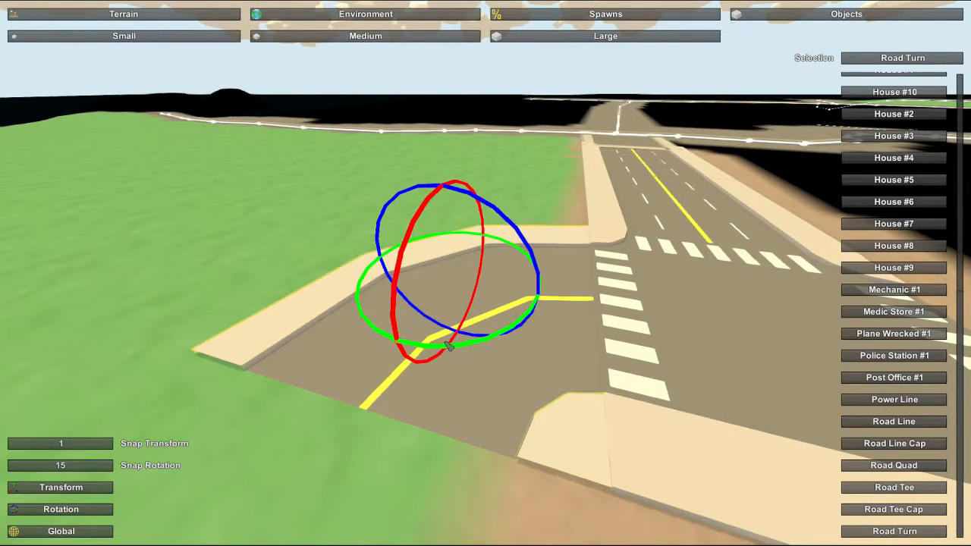
key("w")
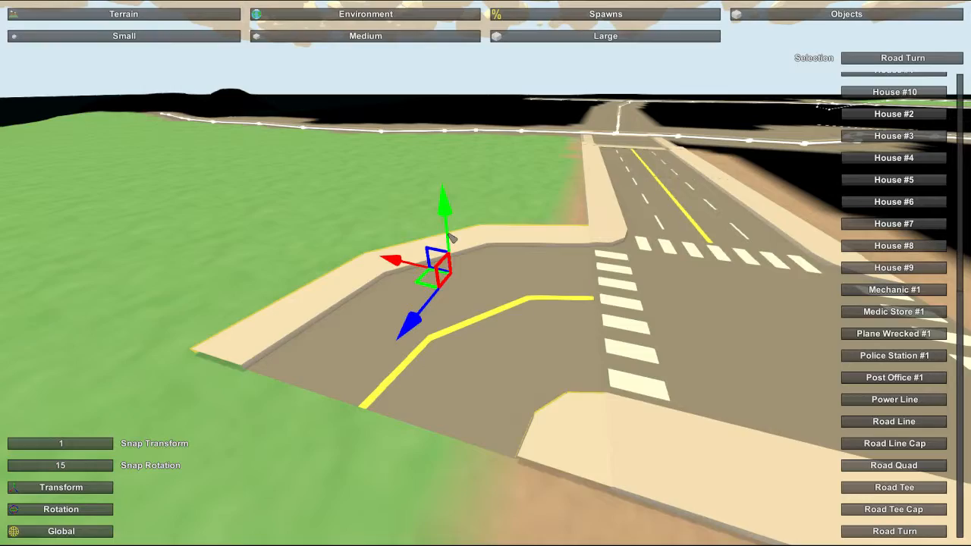
key("w")
Step: Nudge the Road Turn slightly away from the Road Tee to refine the seam at the outer sidewalk corner
right_click_drag(448, 234, 410, 281)
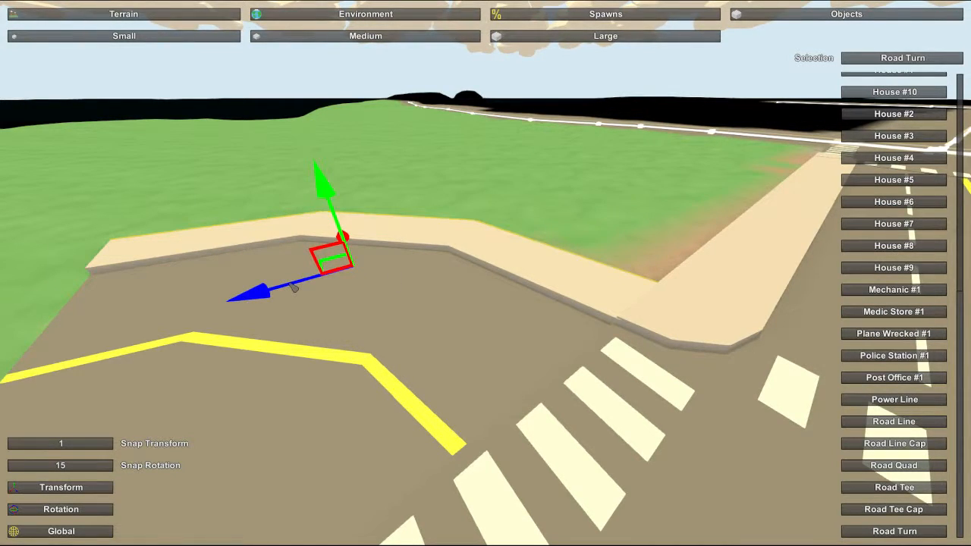
key("a")
right_click_drag(350, 246, 485, 285)
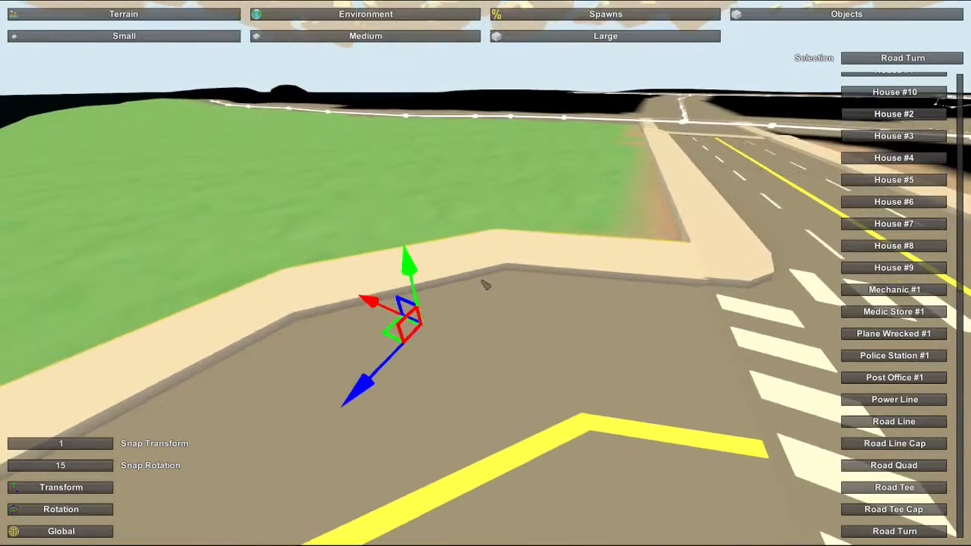
left_click_drag(371, 303, 369, 302)
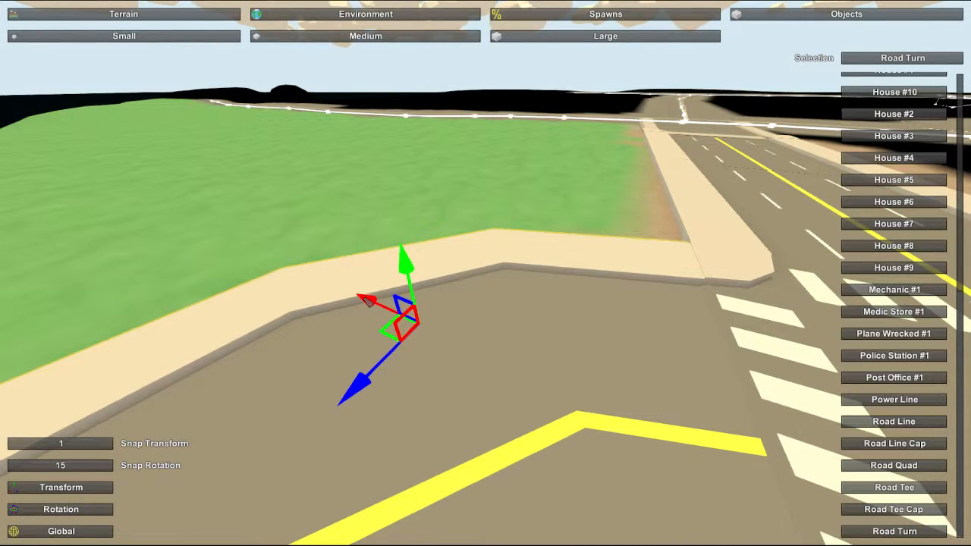
Step: Shift the Road Turn slightly along the Road Tee's edge to line up the outer curbs
key("d")
right_click_drag(483, 317, 409, 321)
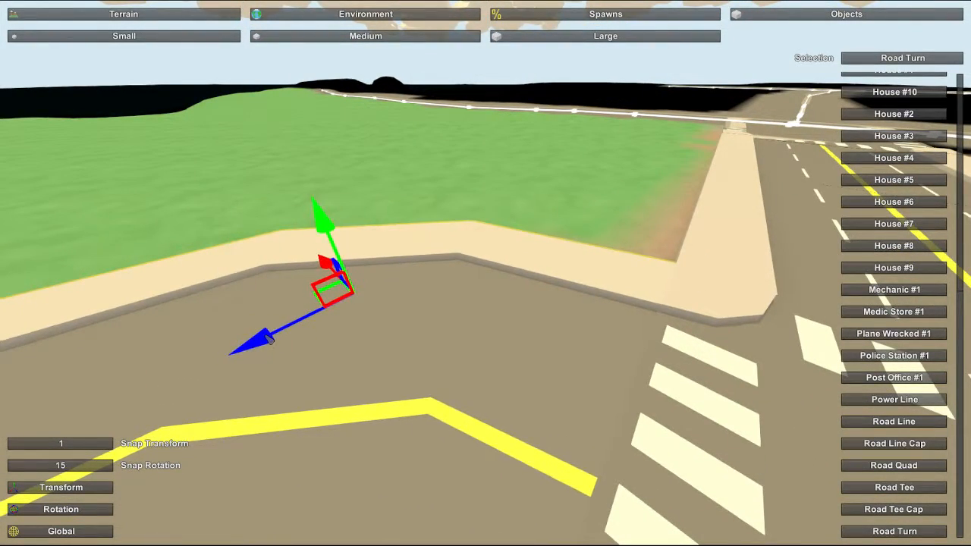
right_click_drag(291, 337, 65, 459)
key("s")
key("s")
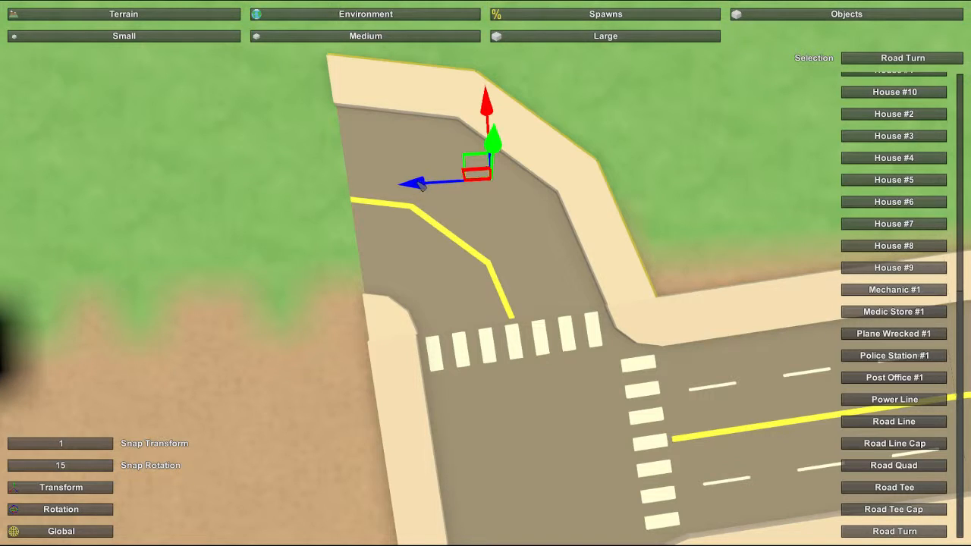
left_click_drag(422, 187, 420, 186)
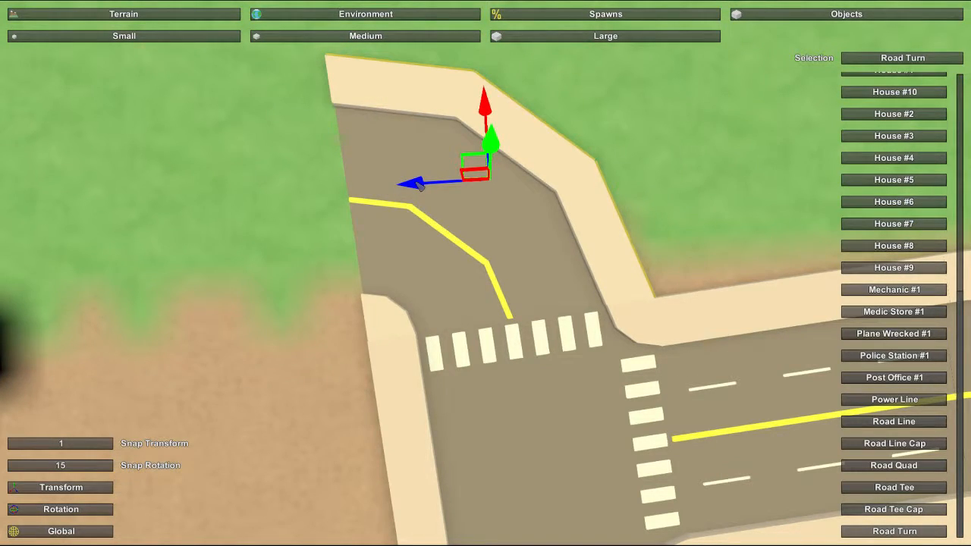
Step: Fine-tune the Road Turn's position so its short inner sidewalk corner meets the Road Tee's sidewalk
right_click_drag(473, 205, 485, 114)
key("w")
right_click_drag(485, 273, 257, 285)
key("w")
key("s")
key("w")
key("s")
key("s")
right_click_drag(485, 273, 435, 280)
key("s")
key("d")
key("s")
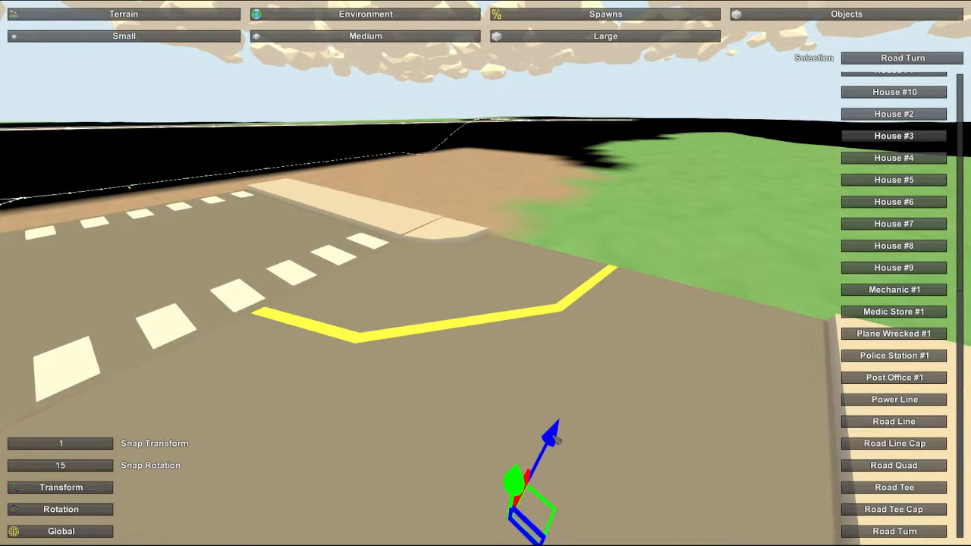
left_click_drag(557, 438, 557, 432)
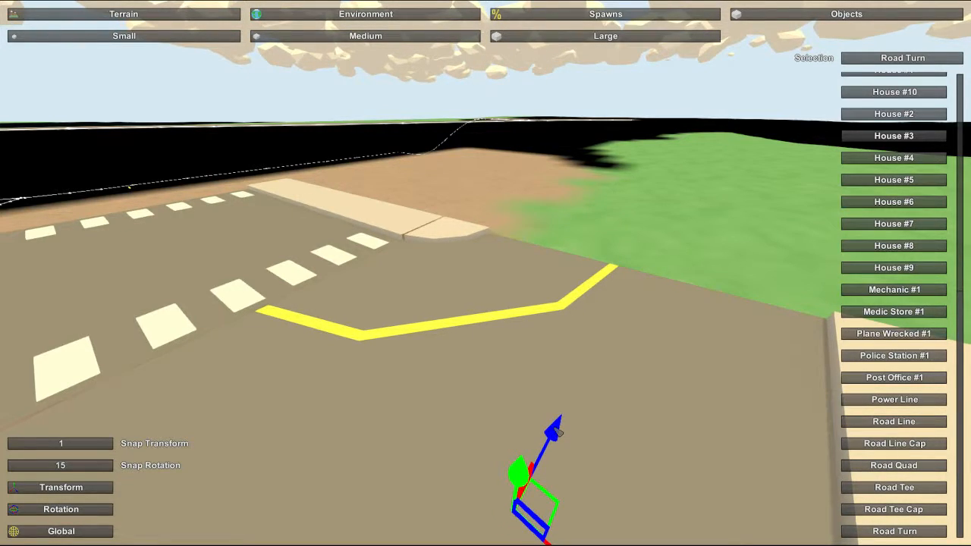
left_click_drag(555, 435, 554, 439)
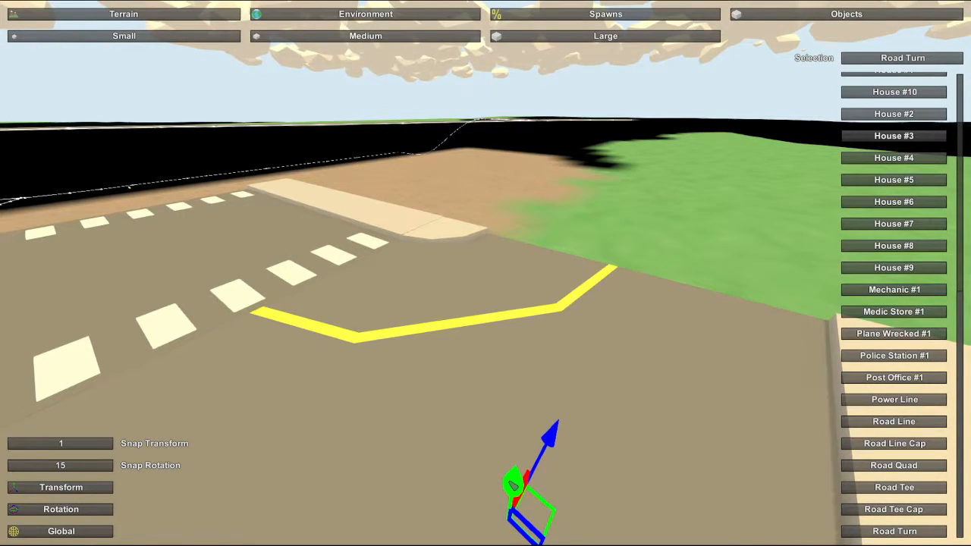
Step: Examine the Road Turn's seams from road level and the whole joined road layout from above
key("a")
right_click_drag(510, 482, 607, 447)
key("a")
right_click_drag(485, 273, 633, 287)
key("w")
key("w")
key("a")
key("a")
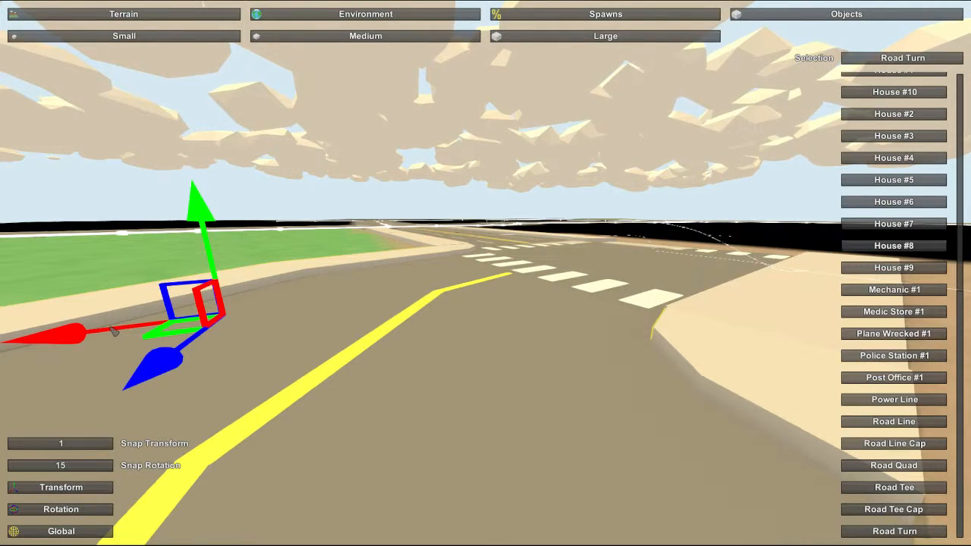
key("d")
right_click_drag(485, 273, 633, 360)
key("s")
key("w")
key("d")
key("w")
key("s")
key("d")
key("s")
key("s")
key("s")
right_click_drag(566, 305, 648, 239)
key("w")
key("s")
mouse_move(485, 273)
right_mouse_down()
mouse_move(466, 254)
mouse_move(409, 254)
mouse_move(417, 307)
mouse_move(538, 292)
mouse_move(383, 225)
mouse_move(402, 261)
mouse_move(494, 271)
right_mouse_up()
key("d")
key("a")
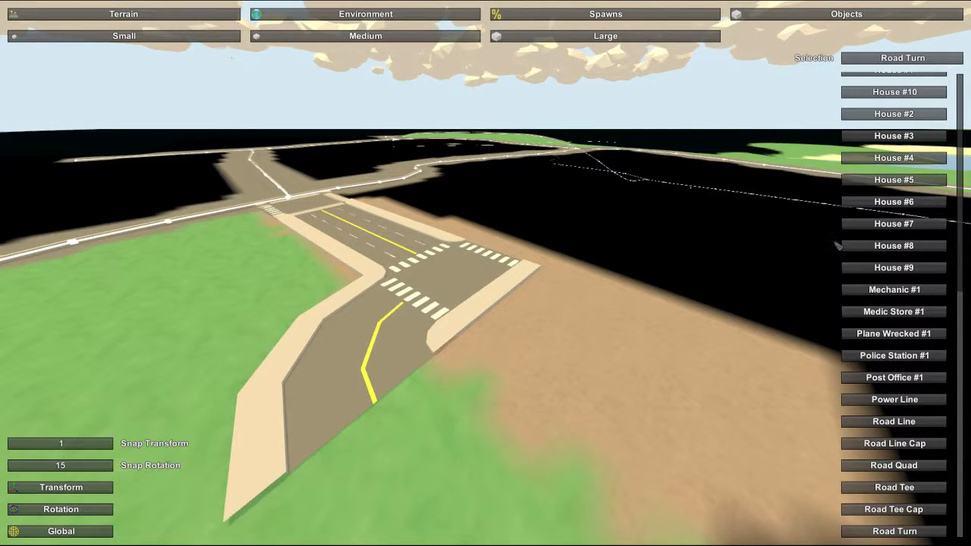
Step: Place a Road Line Cap on the dirt beyond the Road Tee's closed sidewalk and raise it clear of the terrain
key("w")
right_click_drag(723, 292, 747, 330)
key("a")
right_click_drag(485, 273, 402, 364)
key("d")
key("s")
key("d")
key("d")
key("w")
key("w")
key("w")
key("w")
key("s")
key("s")
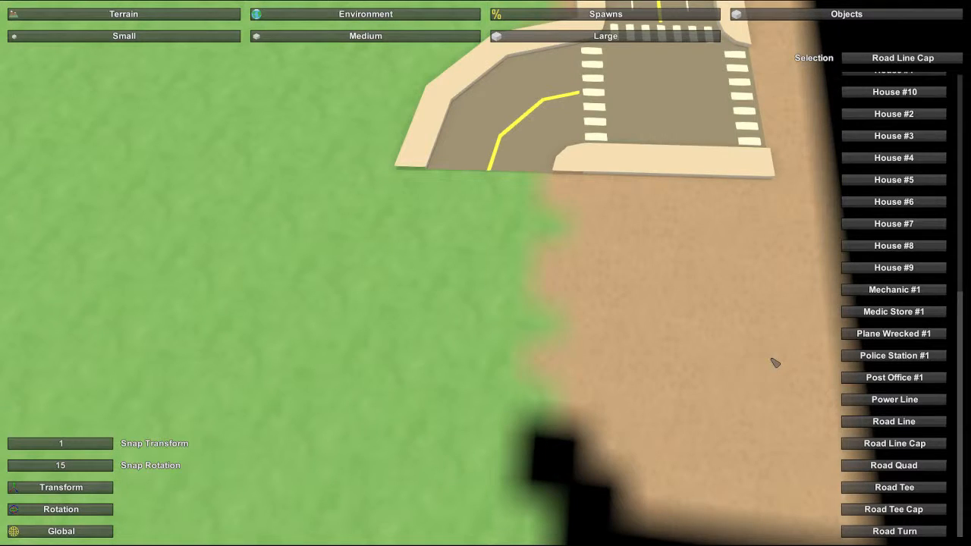
key("e")
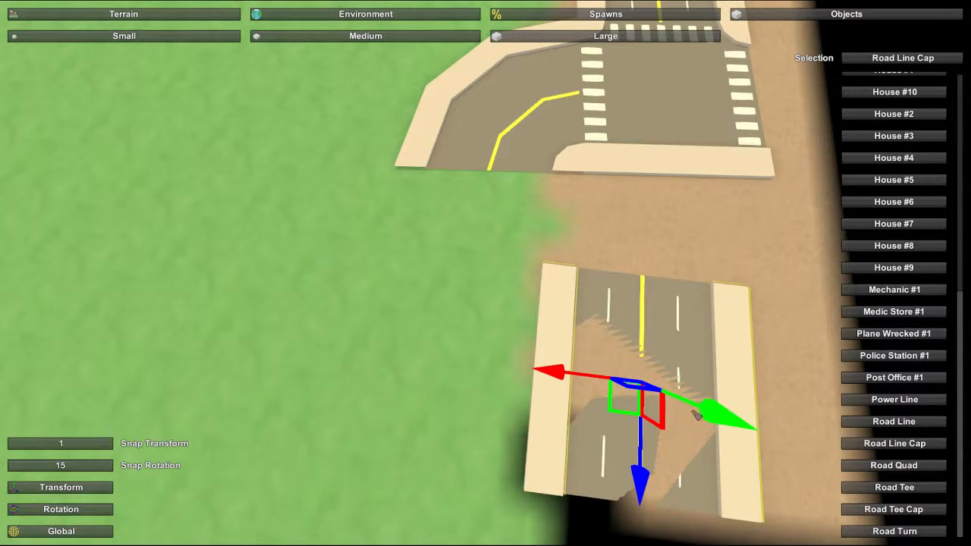
mouse_move(722, 416)
left_mouse_down()
mouse_move(757, 432)
mouse_move(738, 423)
left_mouse_up()
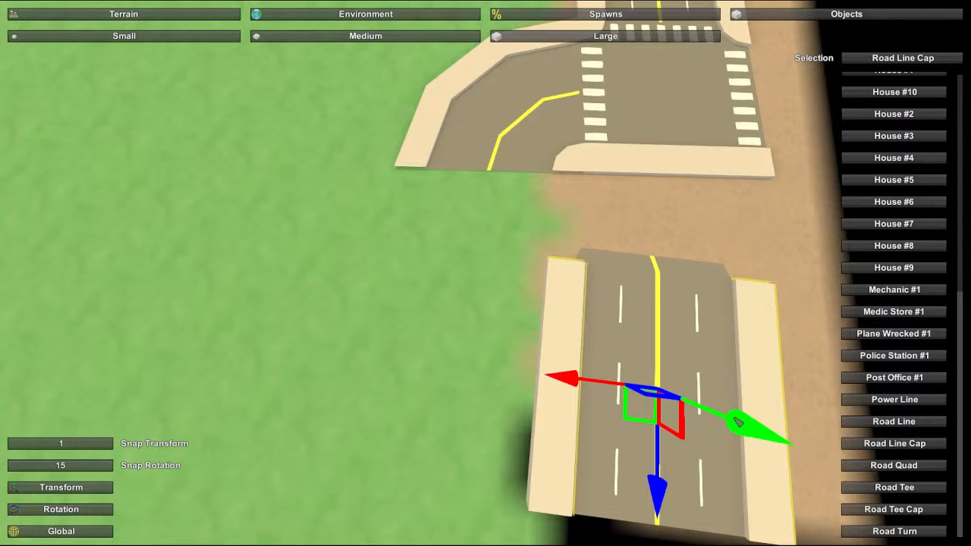
Step: Rotate the Road Line Cap to match the road's direction, lower it slightly and slide it up against the Road Tee's closed sidewalk
key("e")
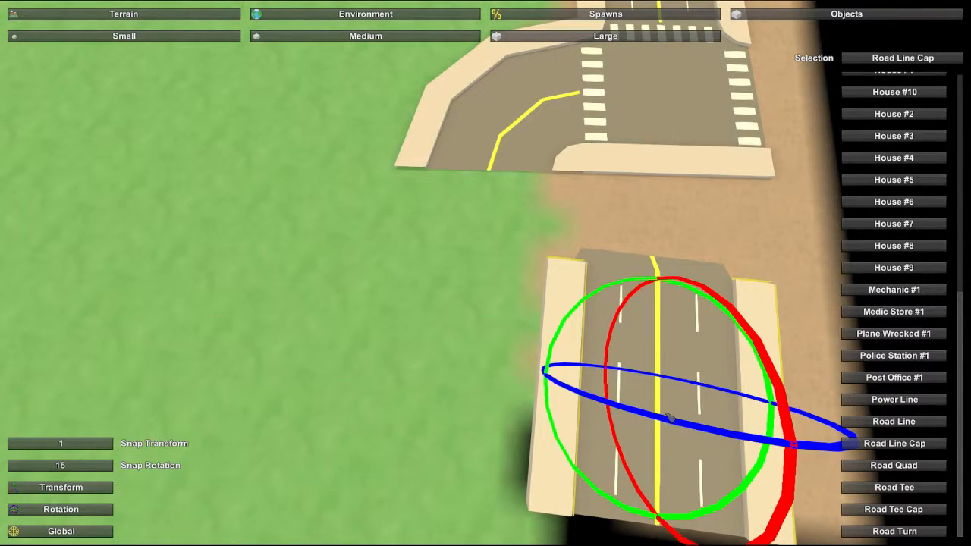
left_click_drag(560, 341, 654, 297)
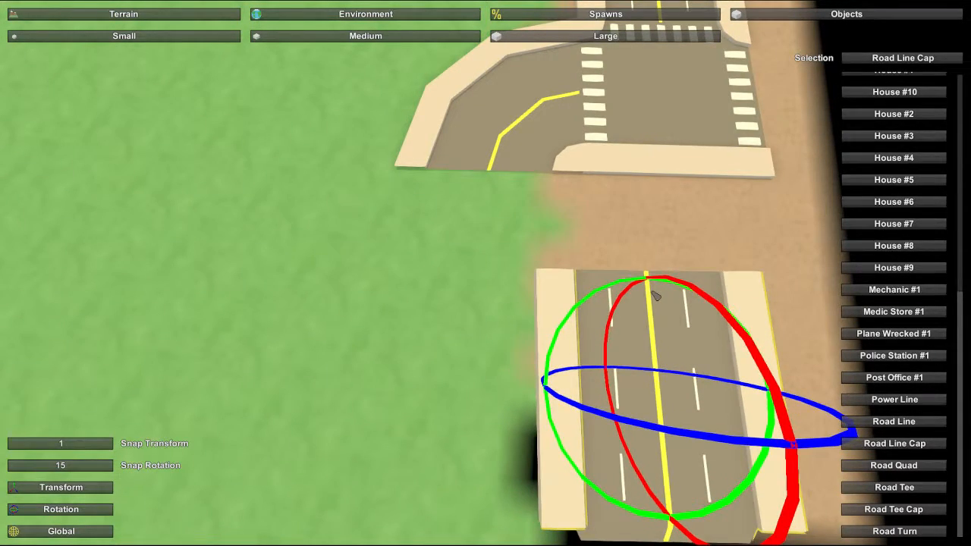
key("q")
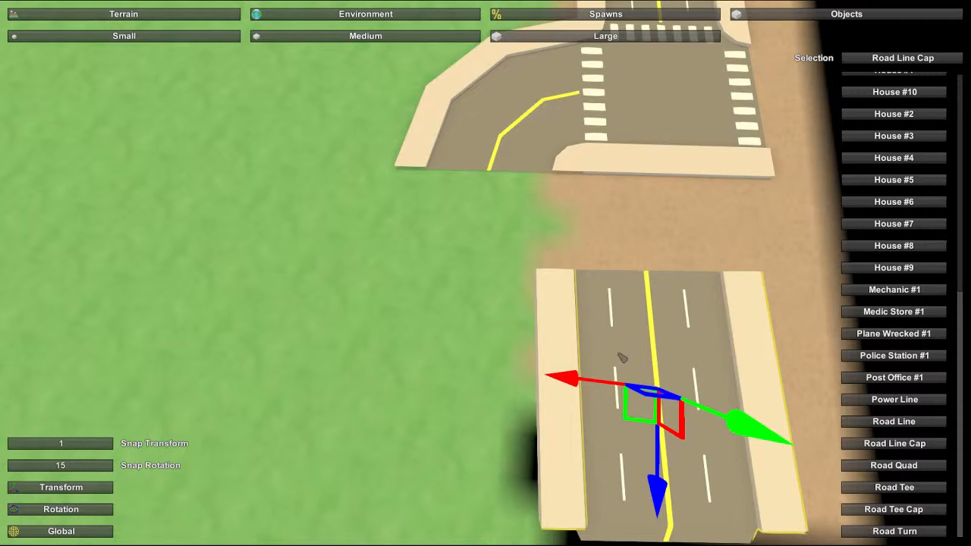
left_click_drag(744, 430, 742, 428)
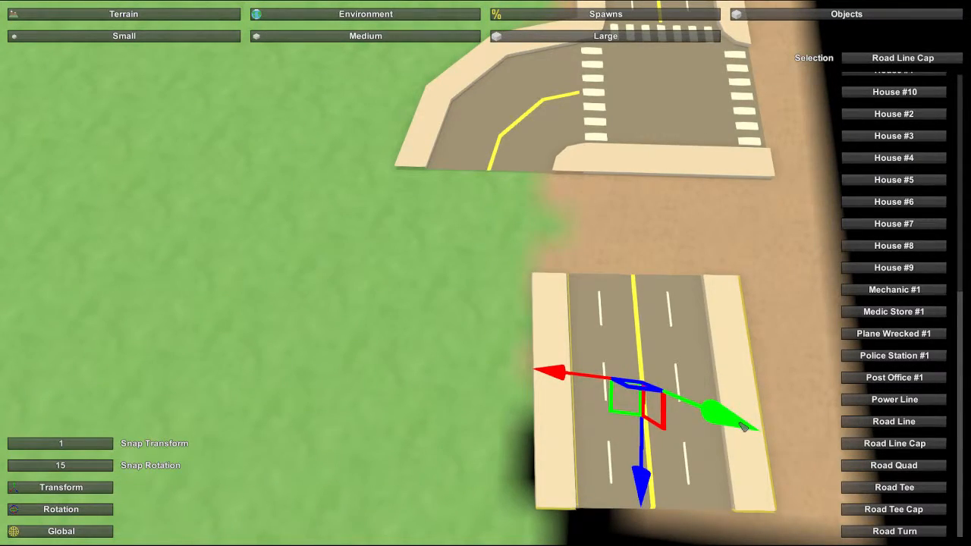
left_click_drag(639, 490, 646, 370)
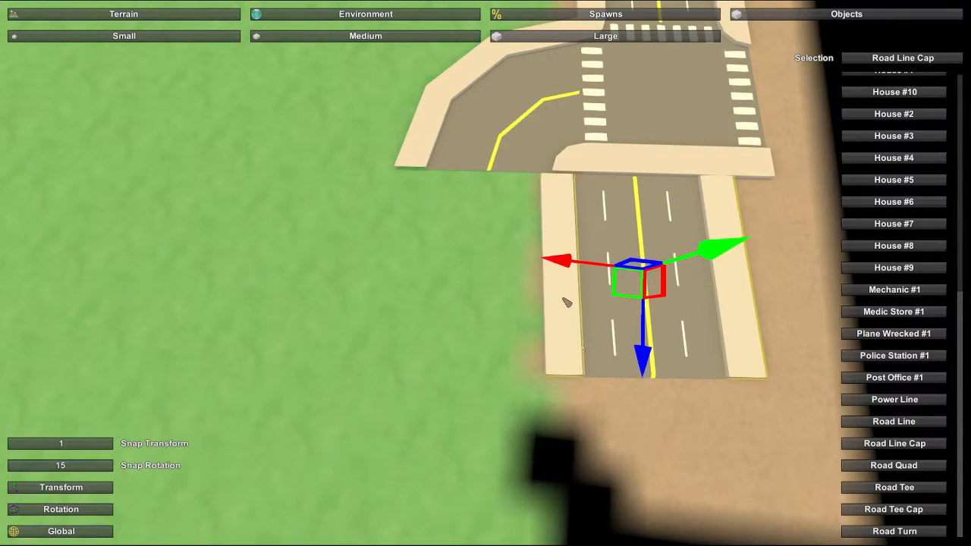
Step: Slide the Road Line Cap across to the Road Turn's open end and pull it back out of the overlap
left_click_drag(576, 262, 418, 258)
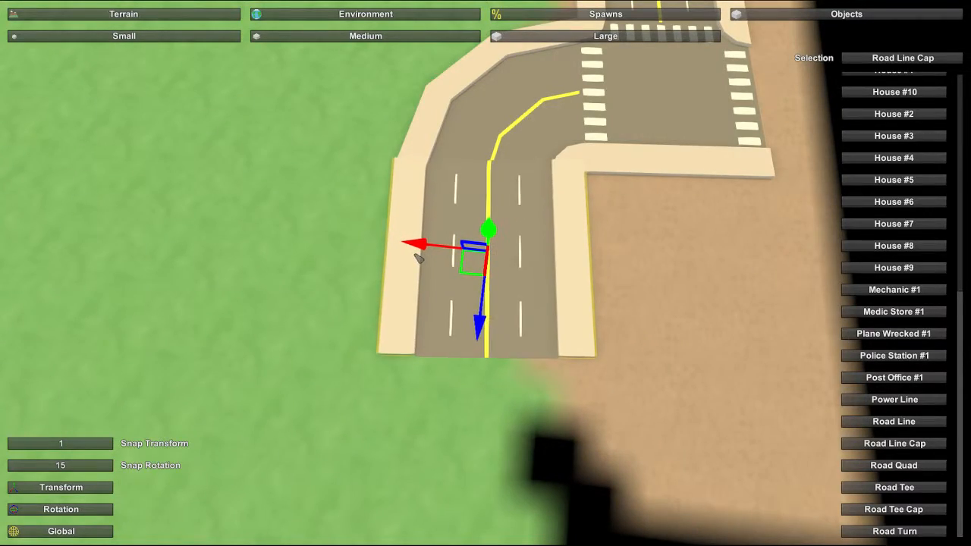
key("a")
right_click_drag(417, 257, 507, 265)
key("d")
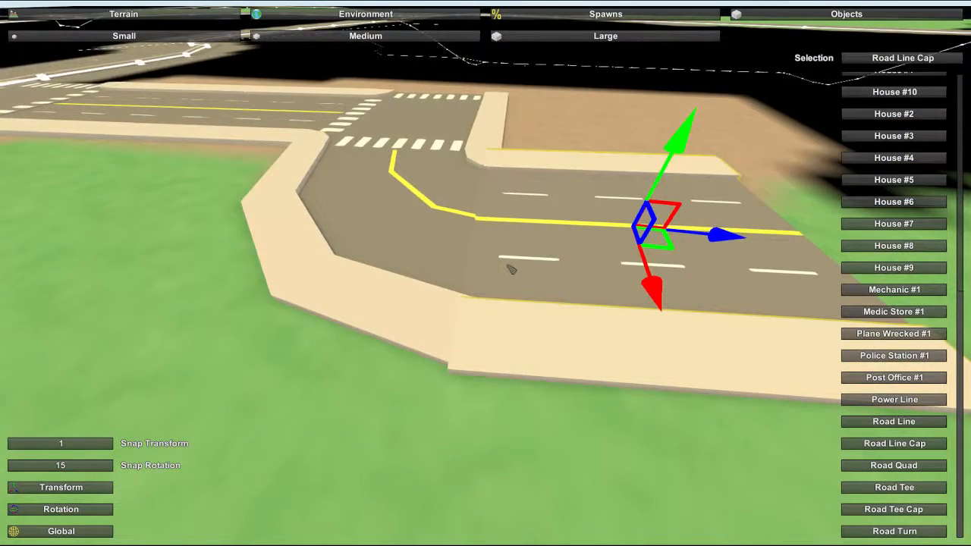
left_click_drag(713, 239, 736, 240)
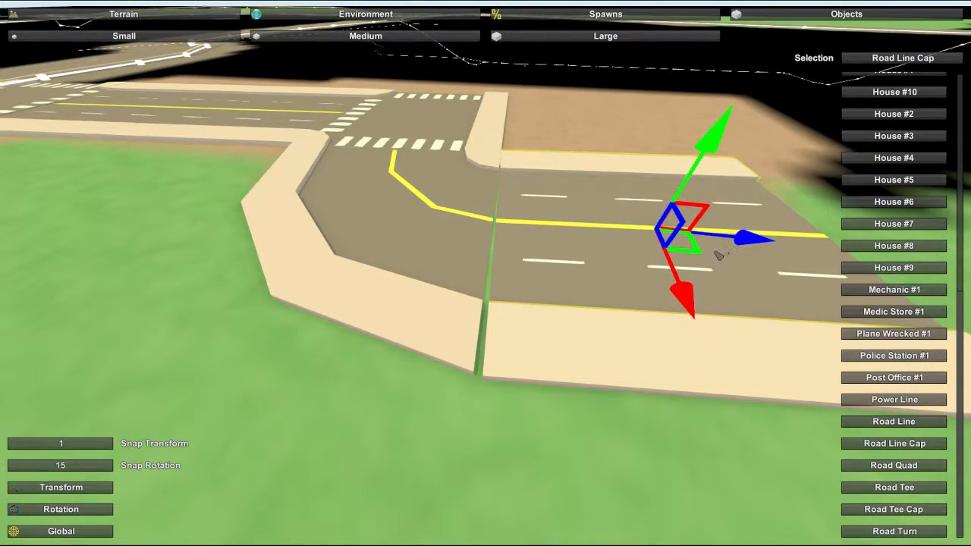
Step: Rotate the Road Line Cap slightly to even out the gap along the Road Turn and nudge it sideways toward the outer sidewalk
key("e")
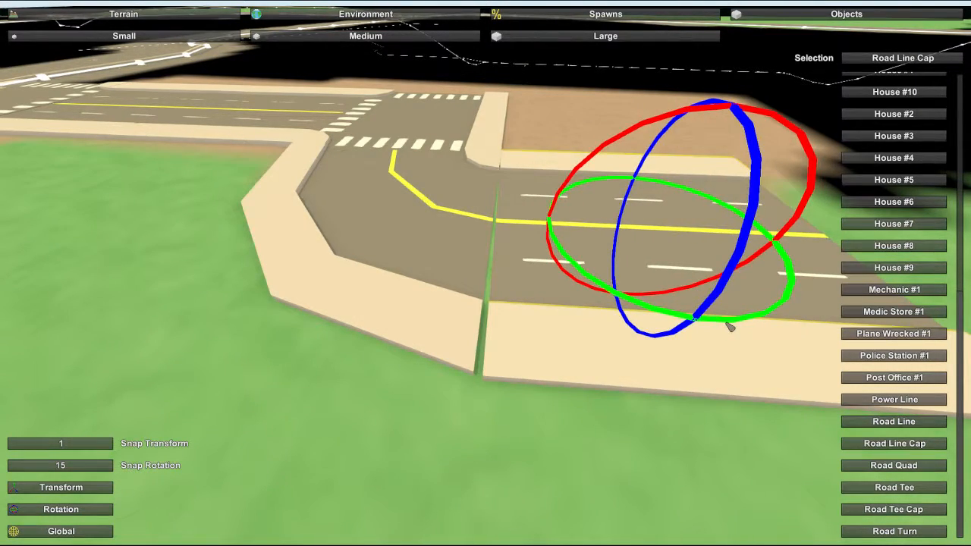
left_click_drag(730, 326, 728, 327)
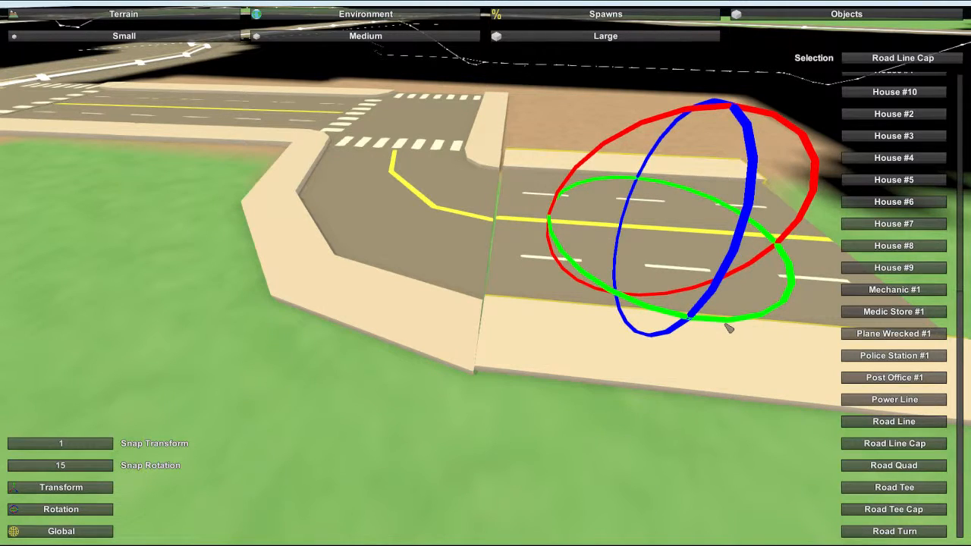
key("w")
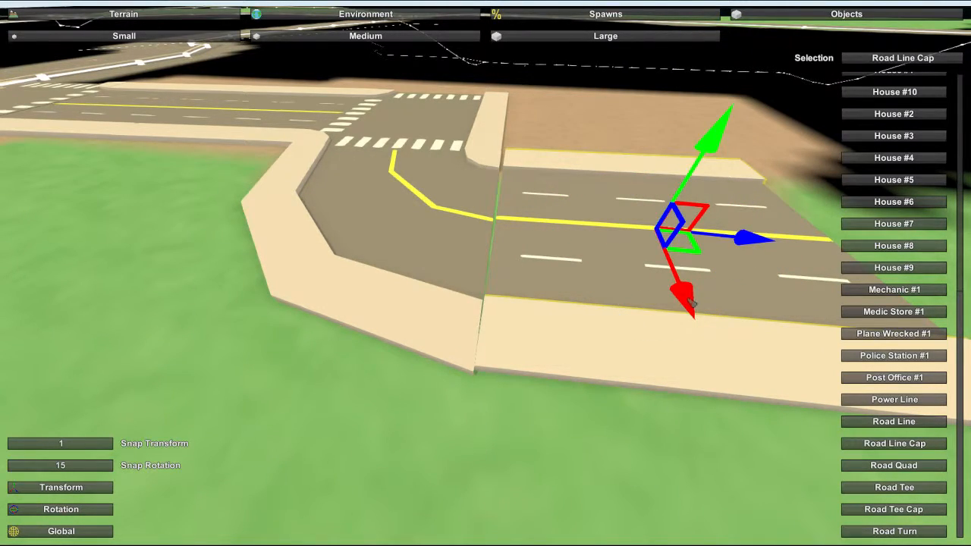
left_click_drag(687, 302, 687, 308)
Step: Fine-tune the Road Line Cap's rotation from the opposite side and shift it until its road and sidewalks meet the Road Turn
right_click_drag(689, 308, 303, 318)
key("d")
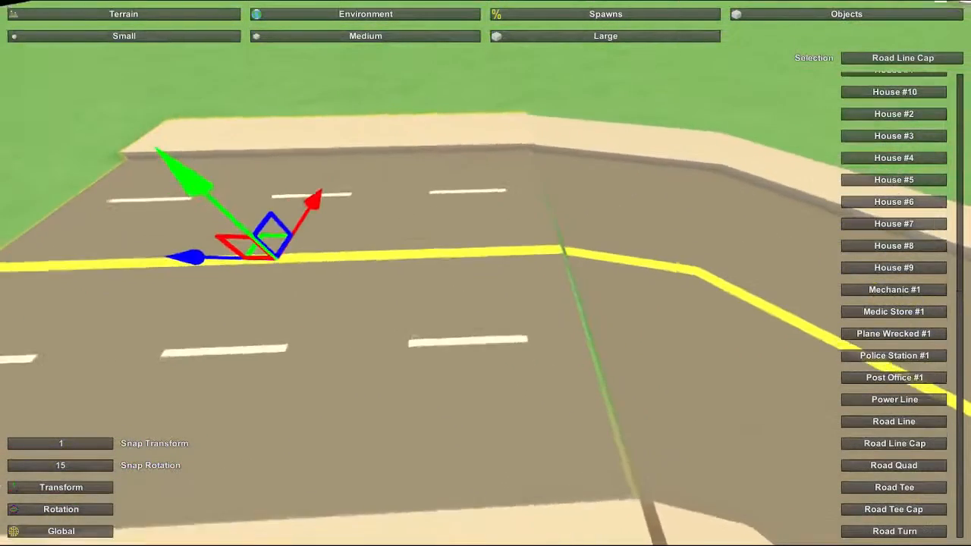
key("s")
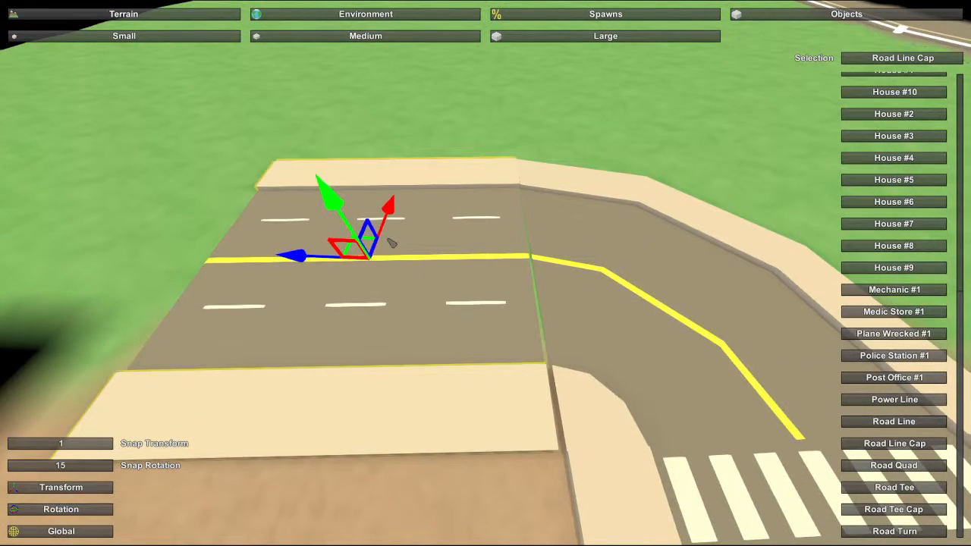
key("e")
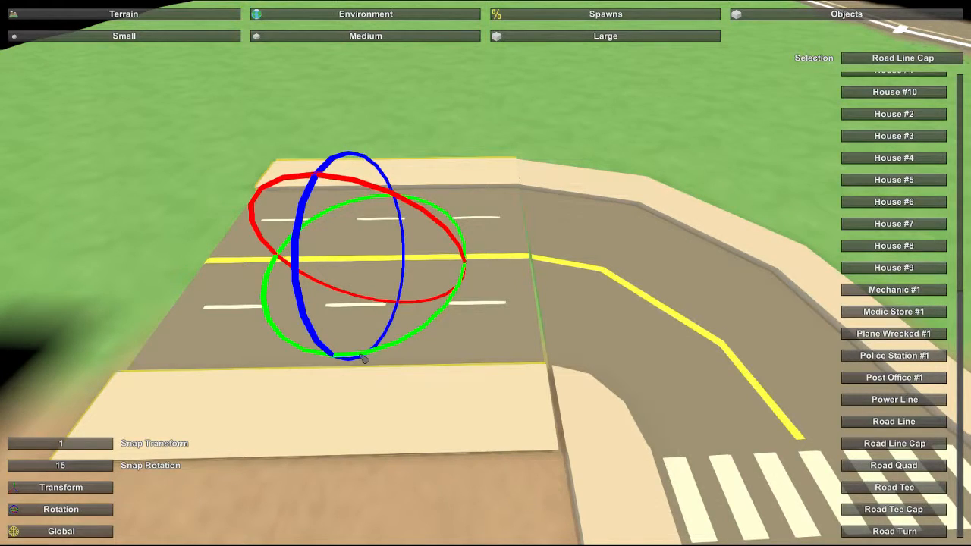
left_click_drag(364, 359, 364, 361)
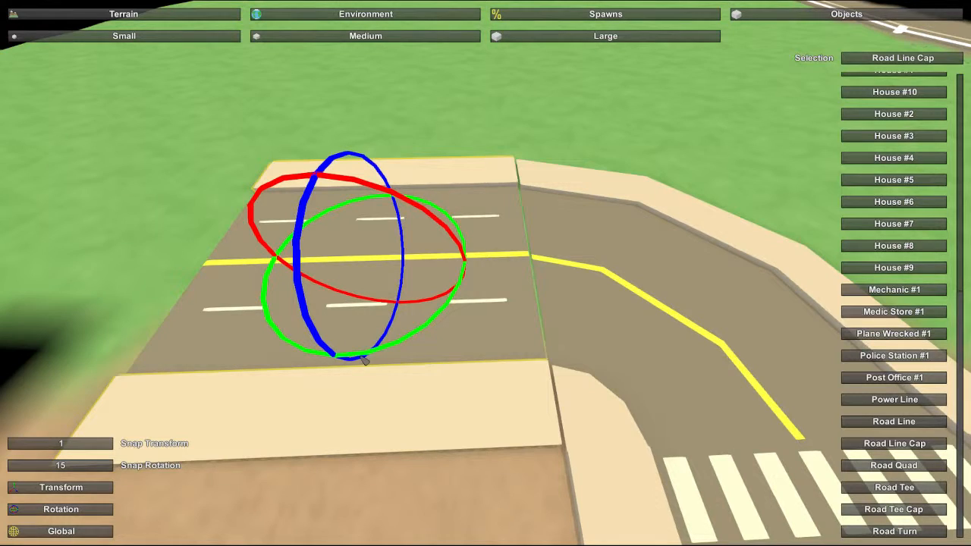
key("q")
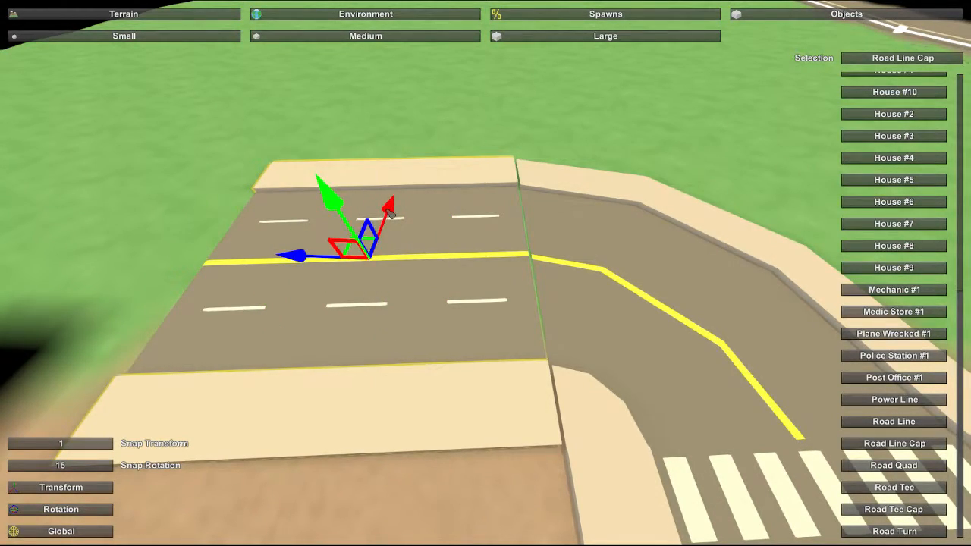
left_click_drag(390, 215, 391, 216)
left_click_drag(296, 260, 296, 260)
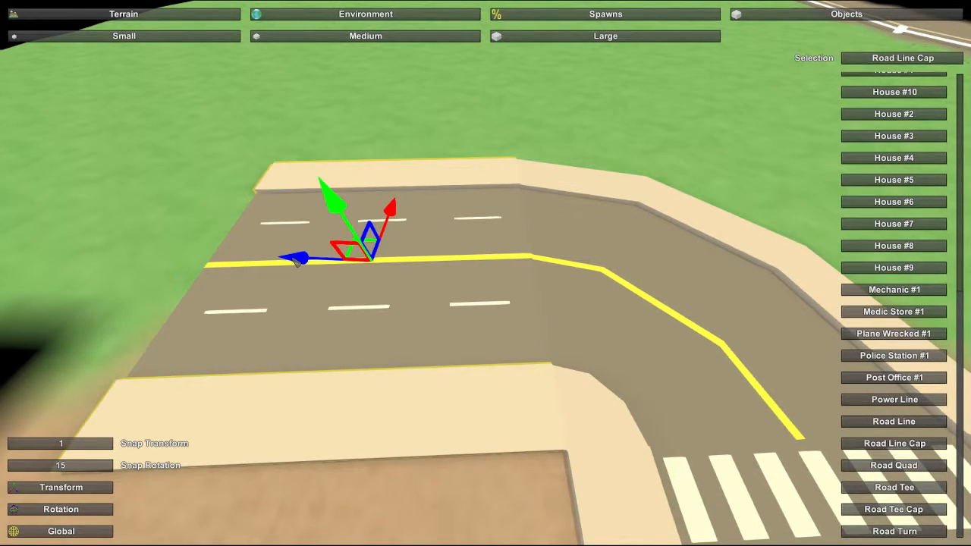
Step: Adjust the Road Line Cap's height until its road and sidewalk surfaces sit level with the Road Turn
left_click_drag(342, 214, 344, 217)
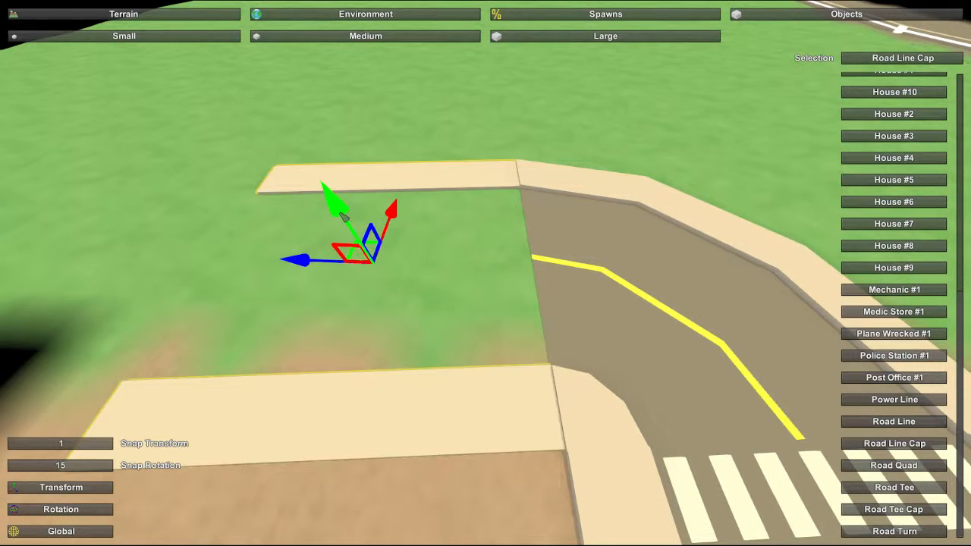
left_click_drag(345, 217, 345, 210)
key("a")
right_click_drag(345, 210, 296, 170)
key("d")
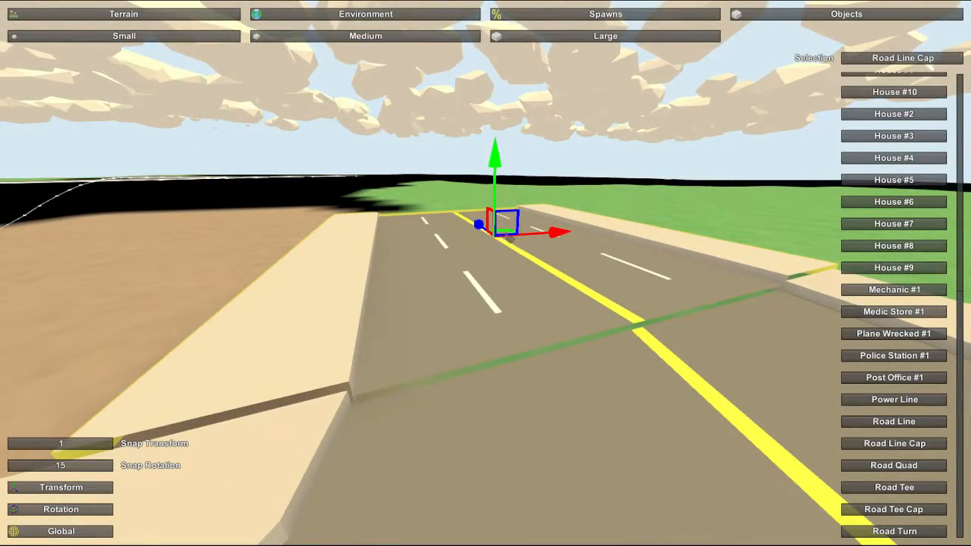
left_click_drag(497, 165, 500, 165)
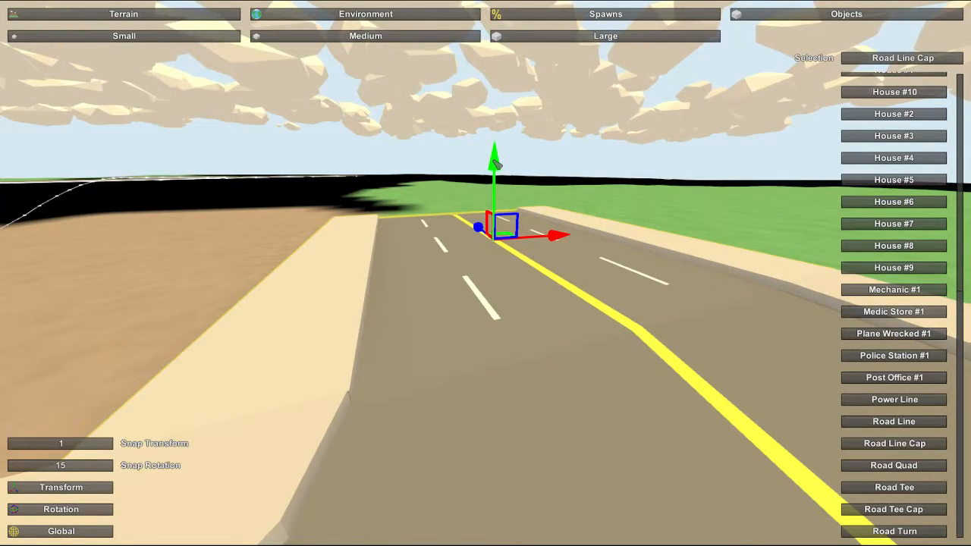
Step: Nudge the Road Line Cap sideways so its outer sidewalk edges line up with the Road Turn's sidewalk
key("a")
right_click_drag(455, 221, 903, 231)
key("d")
key("a")
key("w")
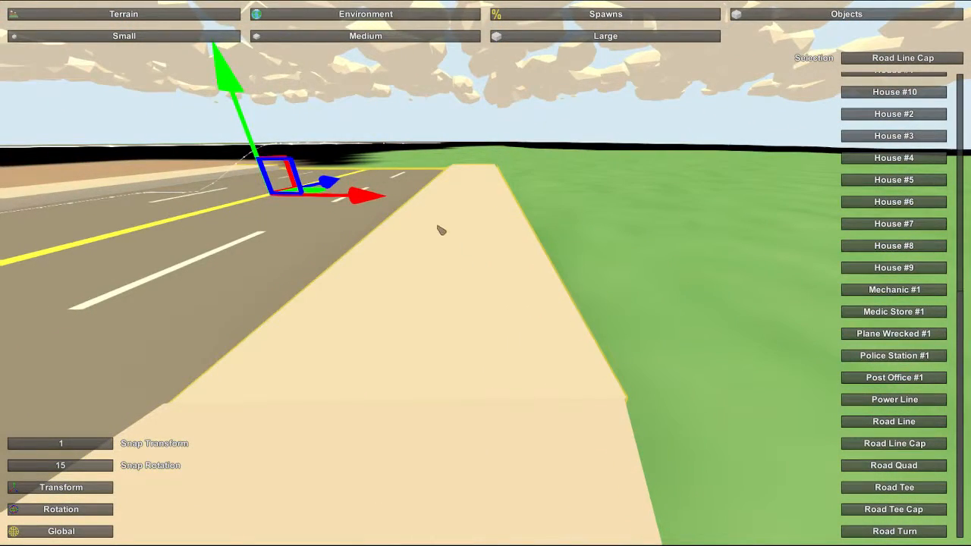
left_click_drag(370, 201, 365, 199)
right_click_drag(365, 199, 369, 202)
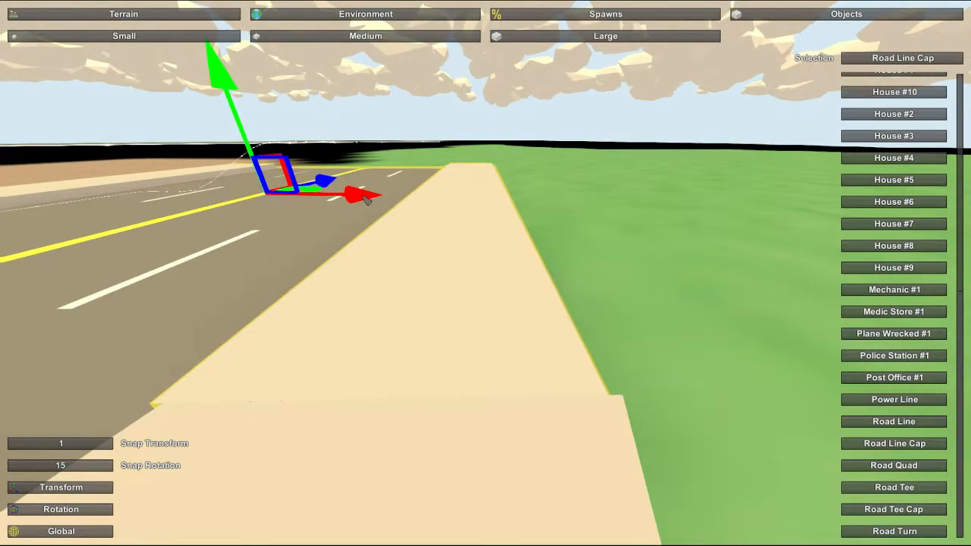
left_click_drag(366, 198, 369, 202)
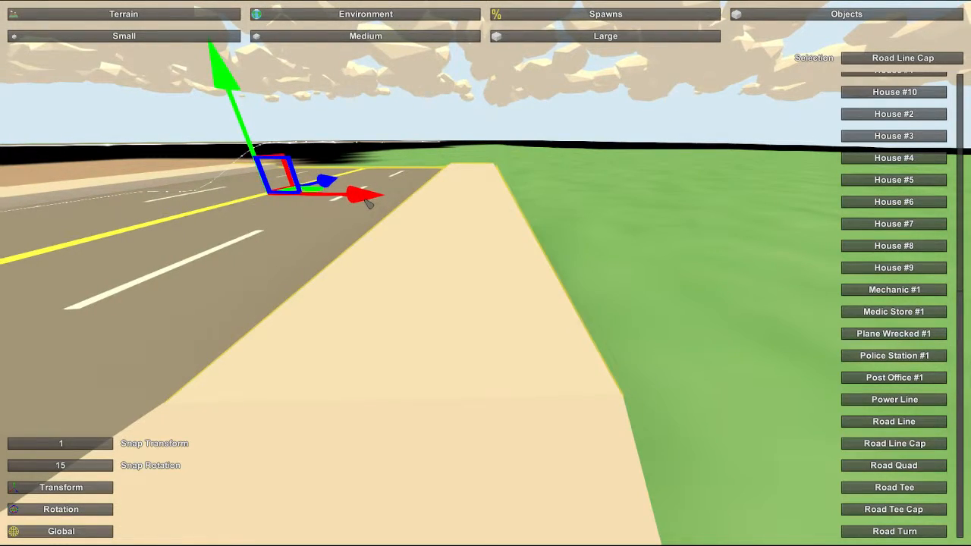
Step: Deselect the Road Line Cap and examine the joined road pieces from road level and from above
key("d")
right_click_drag(368, 203, 144, 219)
key("d")
key("w")
key("w")
key("a")
right_click_drag(486, 273, 477, 260)
left_click(606, 325)
key("a")
right_click_drag(606, 324, 697, 319)
key("w")
key("s")
key("d")
right_click_drag(486, 273, 516, 178)
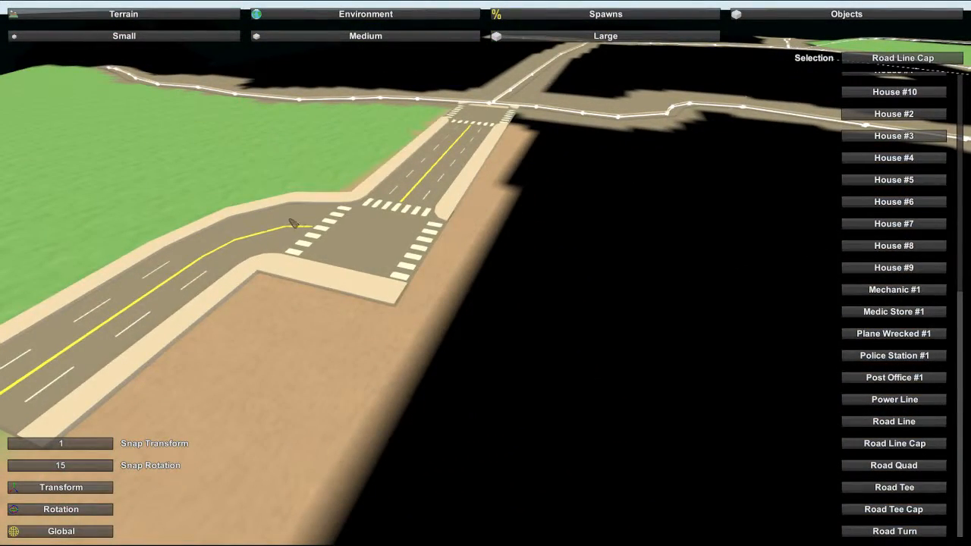
Step: Place a Road Line beyond the Road Tee's open crosswalk side and rotate it about a quarter turn to run away from the tee
right_click_drag(549, 311, 645, 269)
key("w")
key("w")
mouse_move(485, 273)
right_mouse_down()
mouse_move(568, 250)
mouse_move(490, 271)
right_mouse_up()
key("d")
key("s")
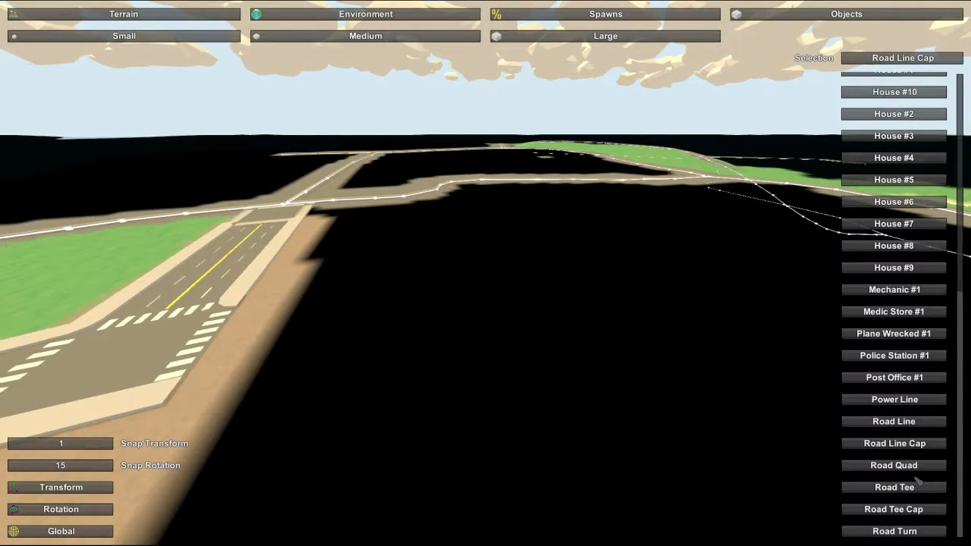
left_click(909, 423)
left_click(323, 393)
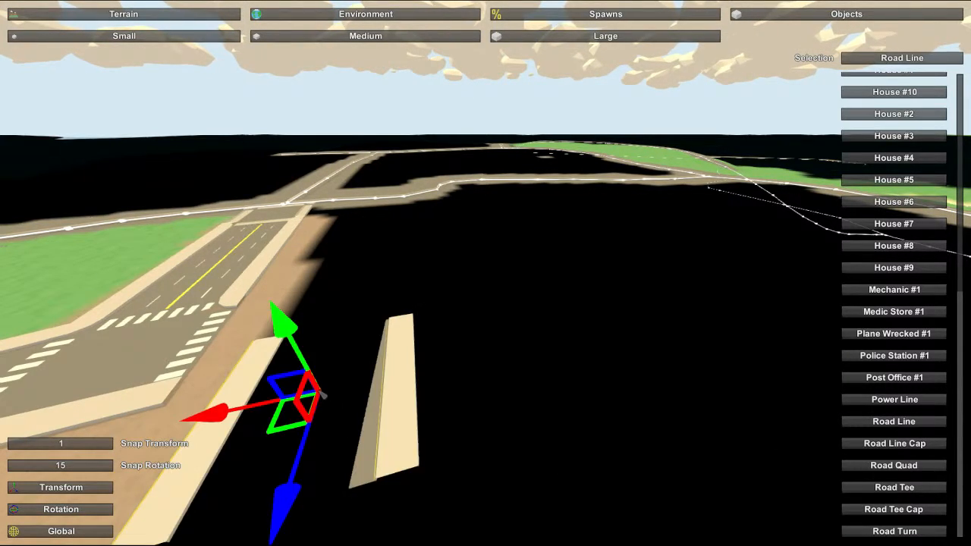
key("w")
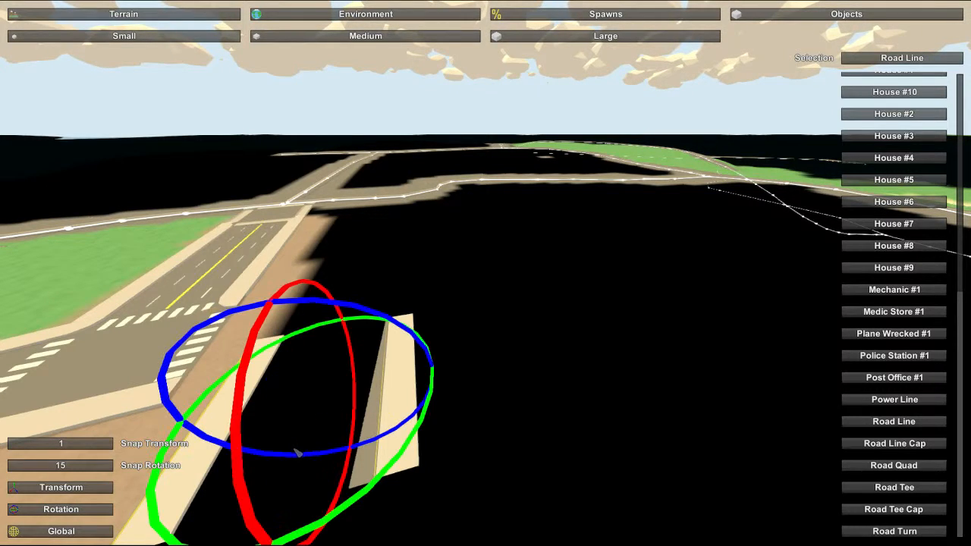
left_click_drag(343, 516, 391, 492)
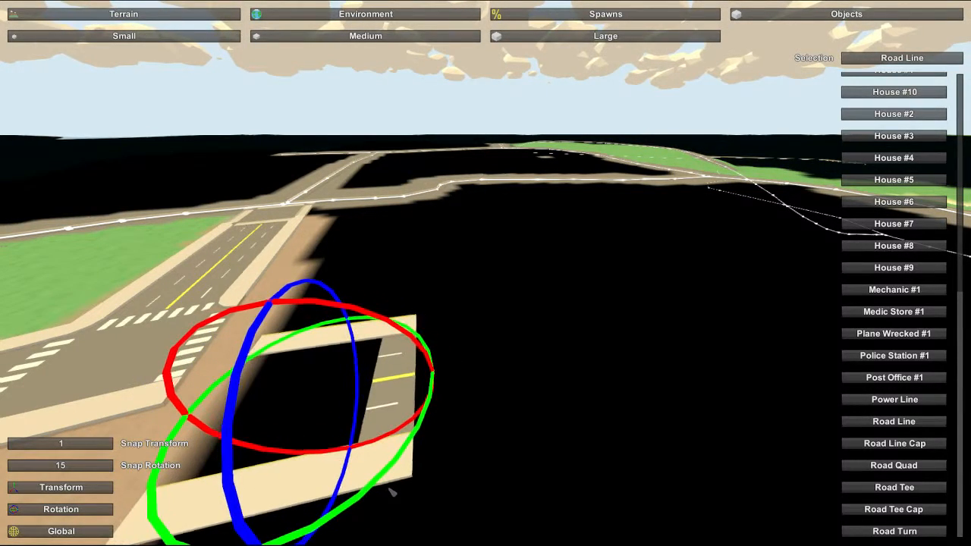
Step: Raise the Road Line above the terrain and slide it toward the Road Tee's open crosswalk side
key("w")
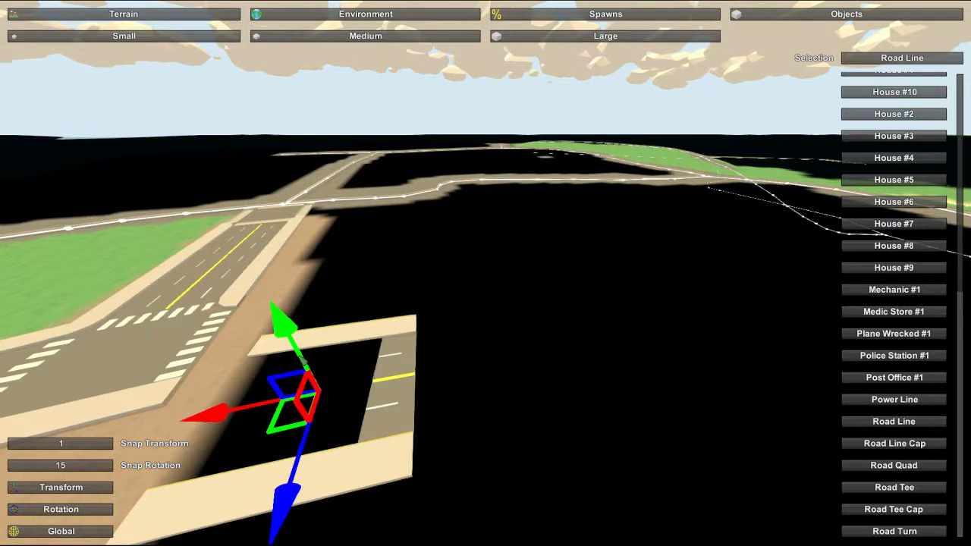
left_click_drag(283, 508, 306, 420)
left_click_drag(253, 343, 226, 345)
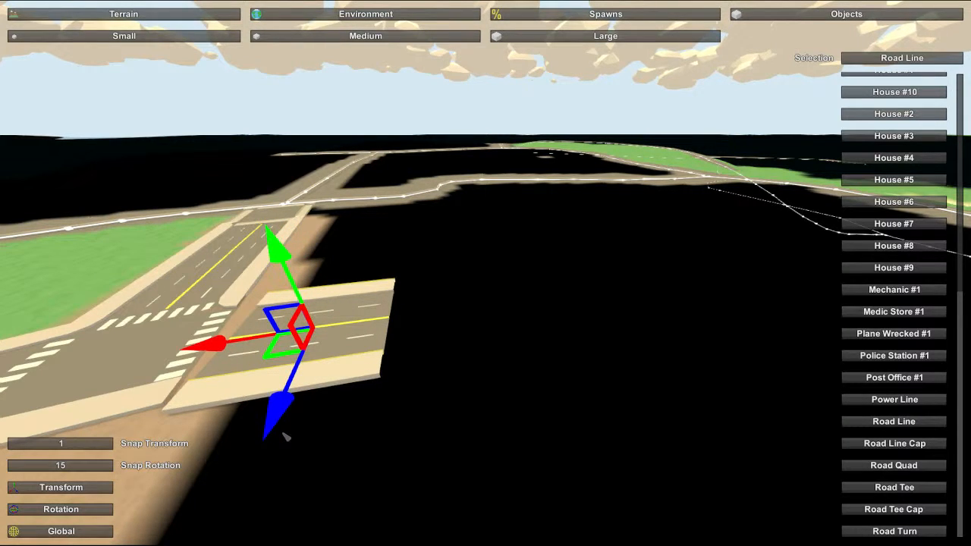
left_click_drag(273, 427, 265, 410)
Step: Rotate the Road Line slightly, judged from above, so its sidewalks run parallel to the Road Tee's sidewalk
key("d")
right_click_drag(266, 410, 152, 375)
right_click_drag(486, 266, 462, 410)
key("s")
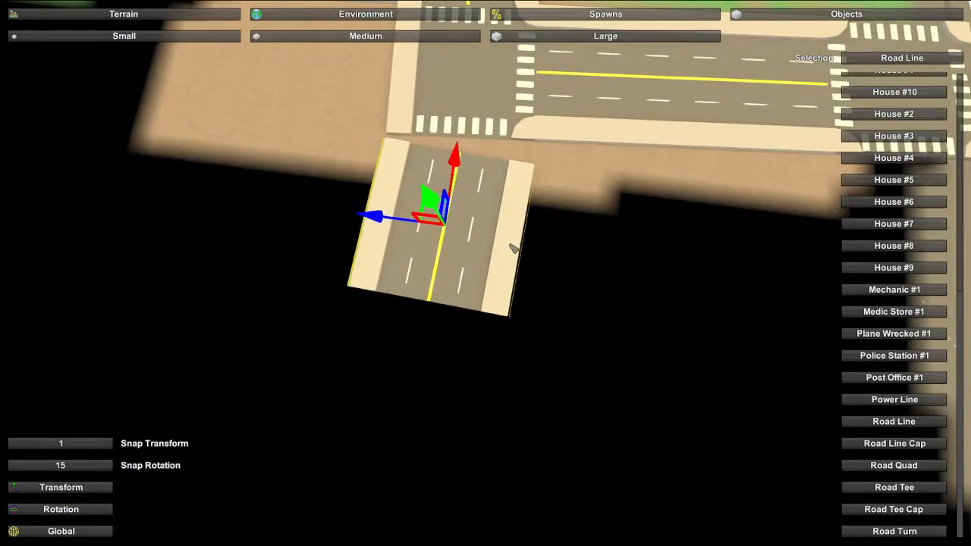
key("w")
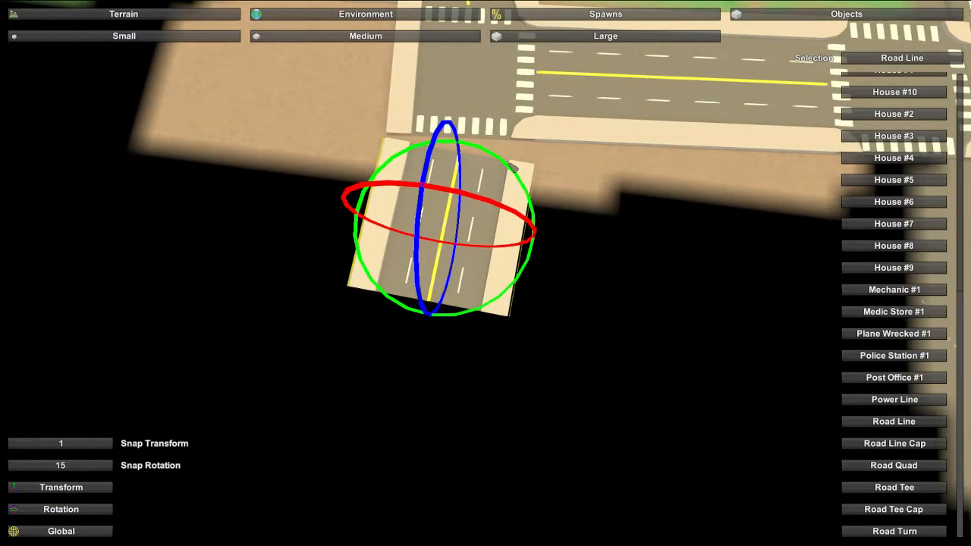
left_click_drag(512, 166, 508, 161)
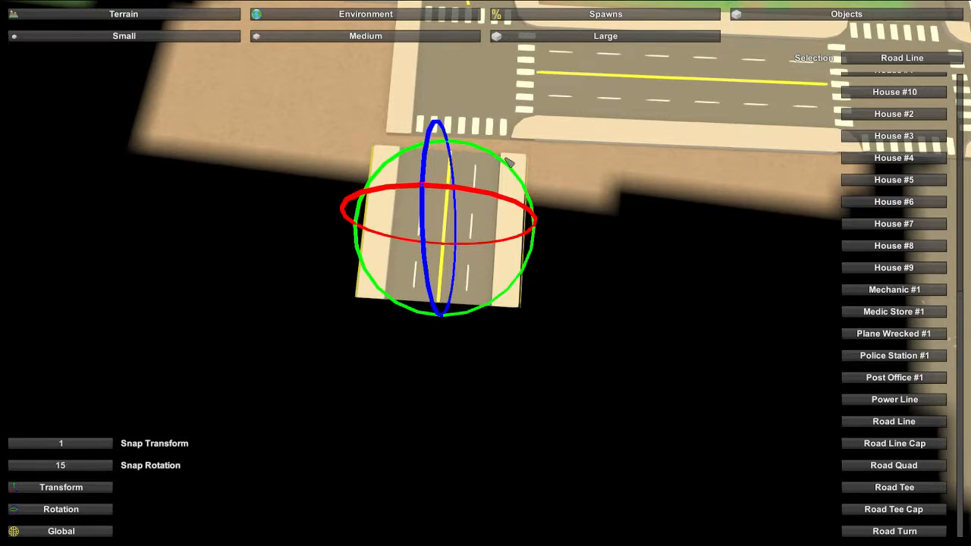
left_click_drag(508, 161, 508, 159)
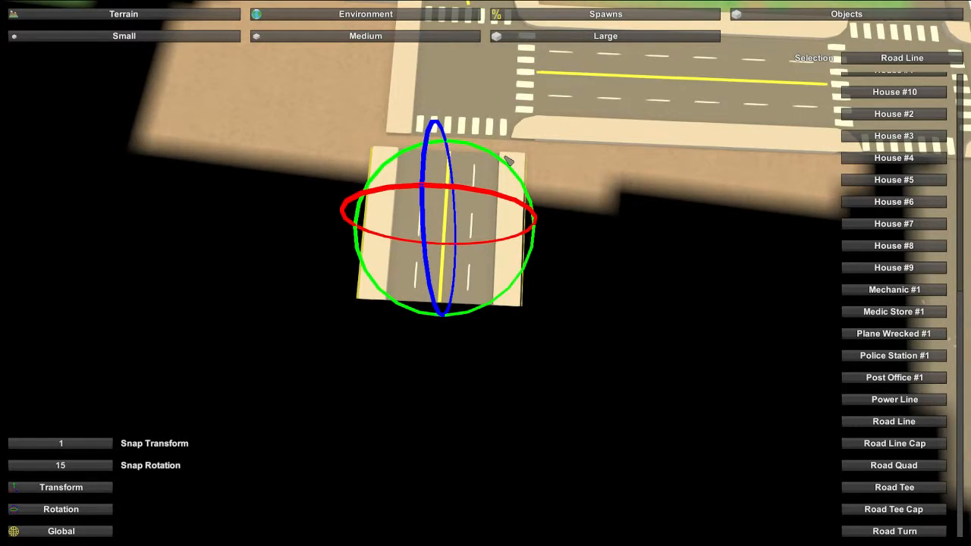
Step: Slide the Road Line up against the Road Tee's crosswalk end and align its sidewalks with the tee's
key("w")
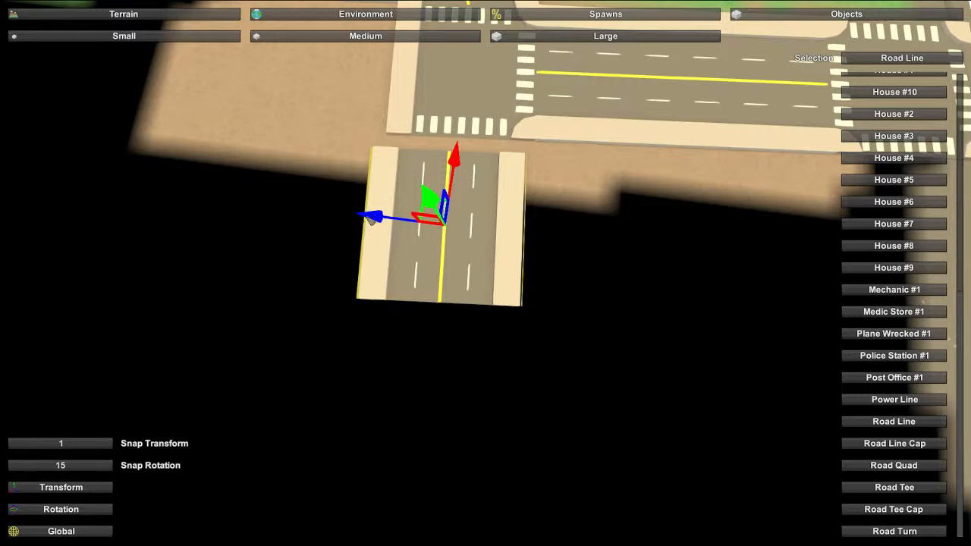
left_click_drag(376, 219, 388, 220)
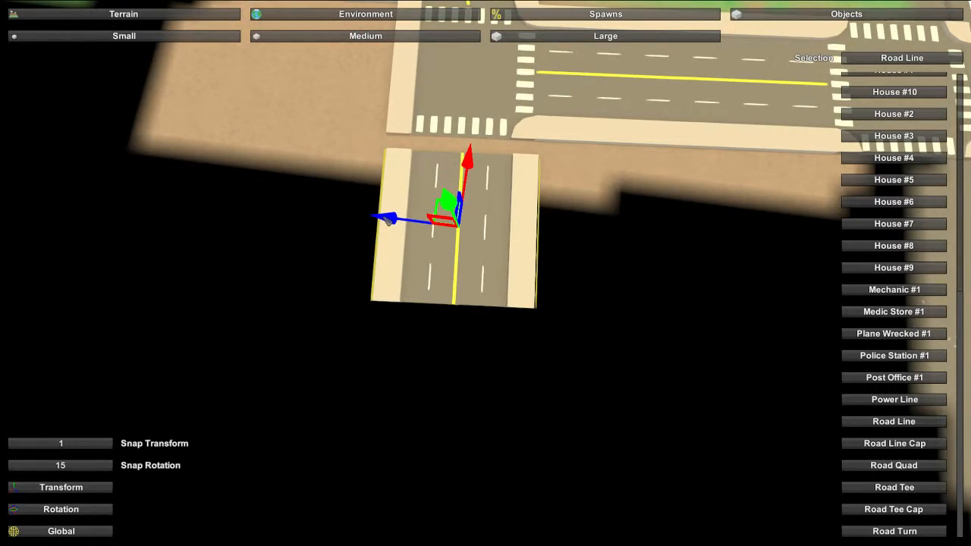
left_click_drag(473, 163, 475, 148)
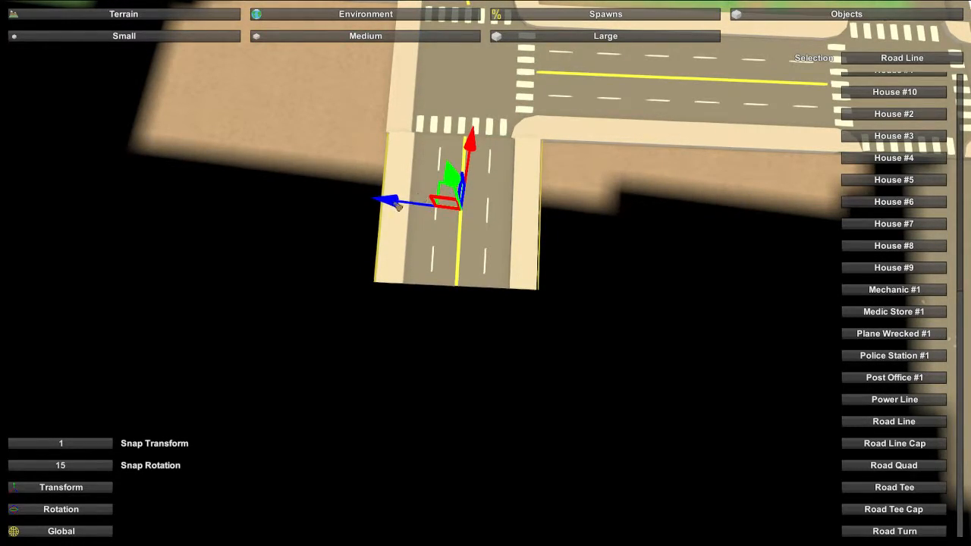
left_click_drag(397, 206, 394, 207)
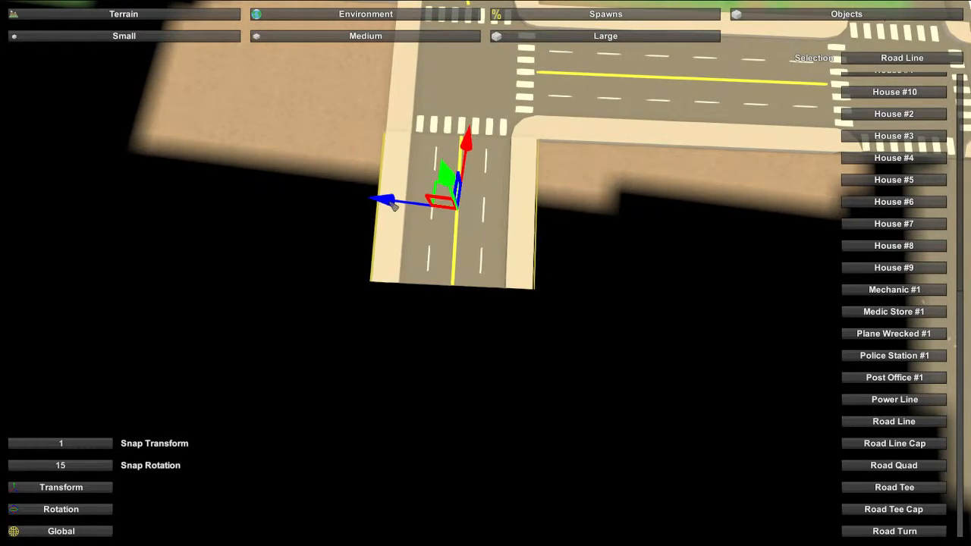
Step: Lower the Road Line until its road surface and sidewalks are level with the Road Tee's crosswalk end
mouse_move(485, 273)
right_mouse_down()
mouse_move(470, 261)
mouse_move(318, 246)
mouse_move(258, 220)
mouse_move(482, 266)
right_mouse_up()
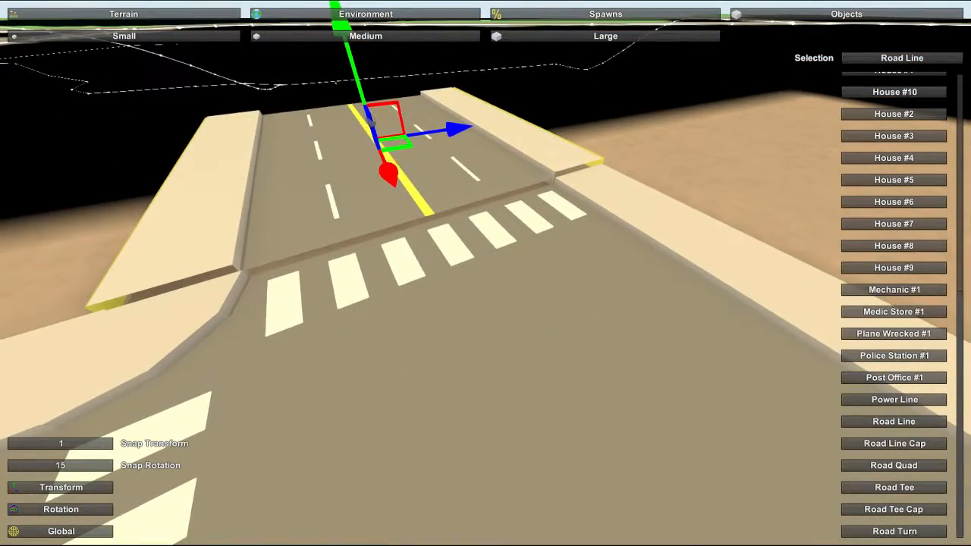
right_click_drag(352, 77, 341, 23)
right_click_drag(485, 273, 504, 332)
key("a")
key("d")
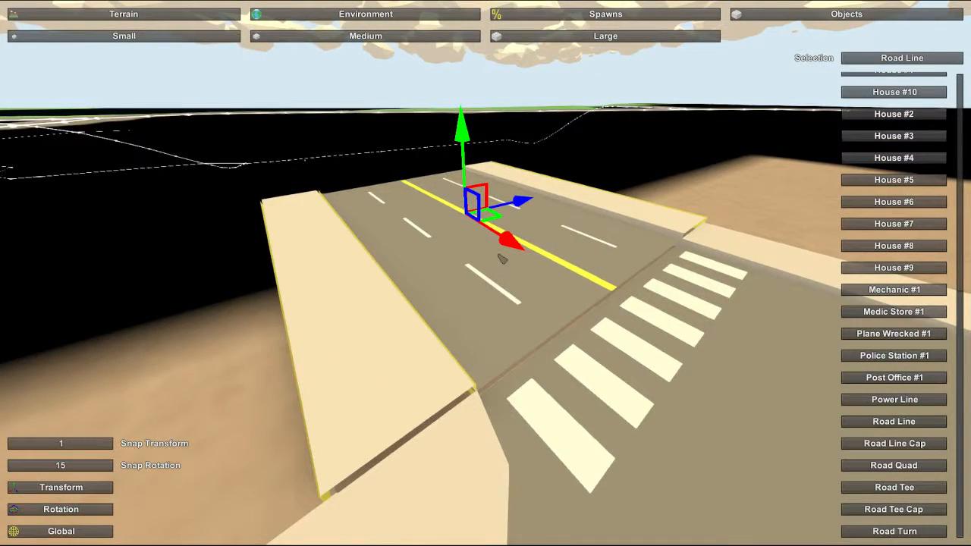
left_click_drag(461, 135, 462, 142)
Step: Slide the Road Line slightly sideways so its curb lines up with the Road Tee's curb at the seam
mouse_move(471, 200)
right_mouse_down()
mouse_move(353, 191)
mouse_move(425, 250)
mouse_move(470, 261)
mouse_move(524, 267)
mouse_move(511, 235)
mouse_move(561, 241)
mouse_move(491, 238)
mouse_move(487, 201)
right_mouse_up()
key("w")
key("d")
key("s")
key("w")
key("w")
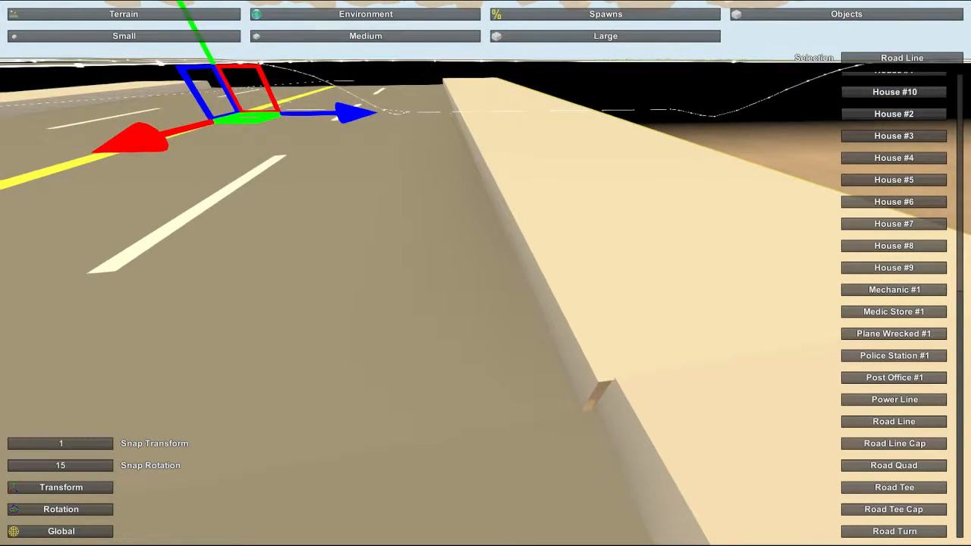
left_click_drag(344, 111, 347, 113)
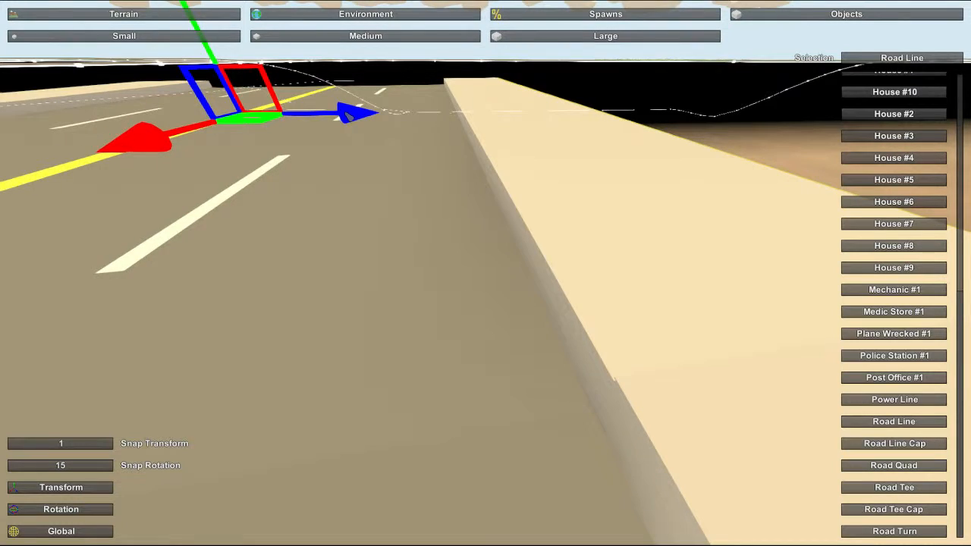
Step: Fine-tune the Road Line's height and sideways position until its sidewalk seam with the Road Tee is flush
right_click_drag(243, 101, 230, 59)
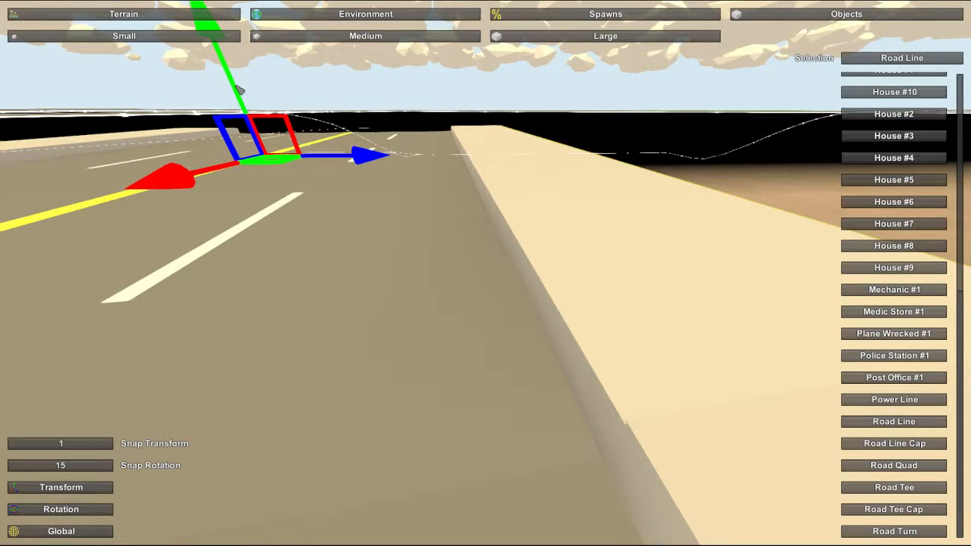
left_click_drag(236, 86, 239, 87)
right_click_drag(485, 273, 479, 274)
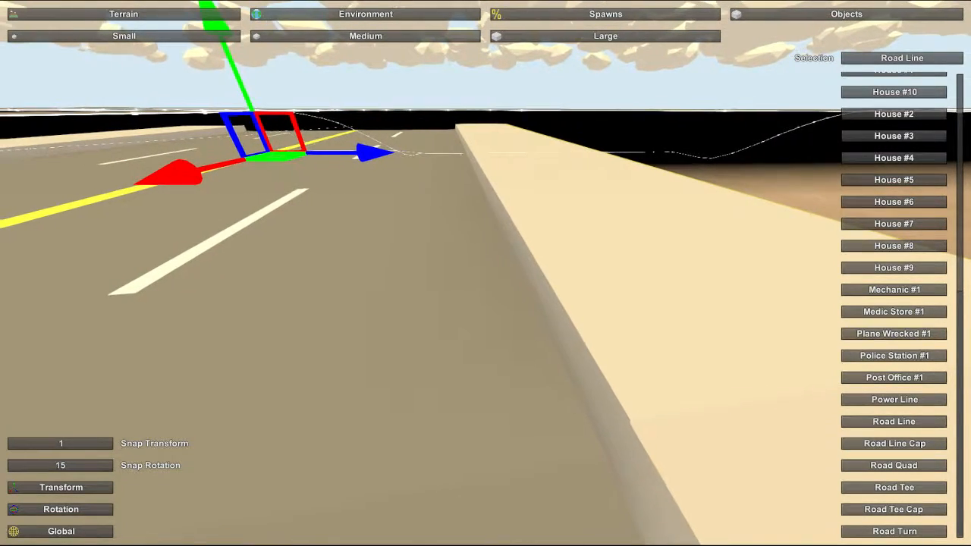
left_click_drag(374, 156, 373, 156)
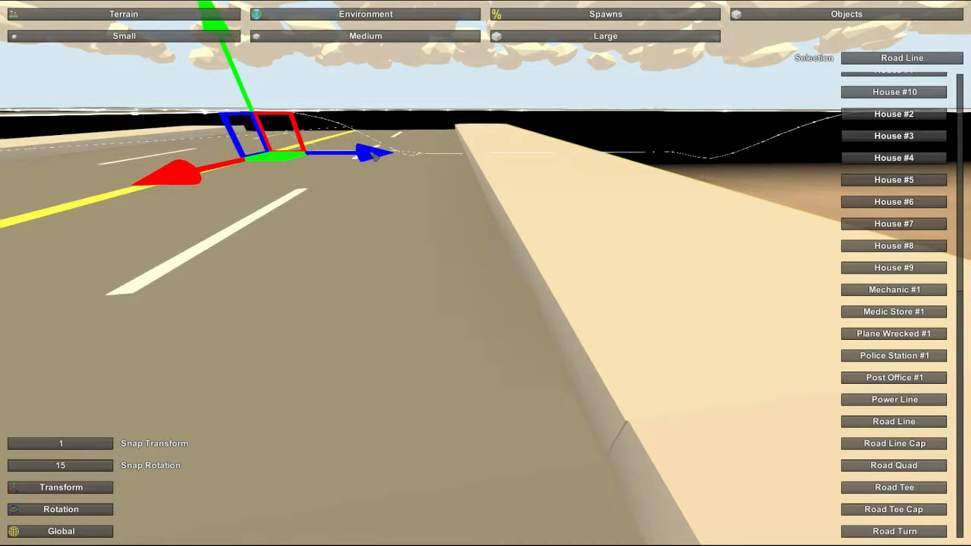
left_click_drag(374, 156, 374, 156)
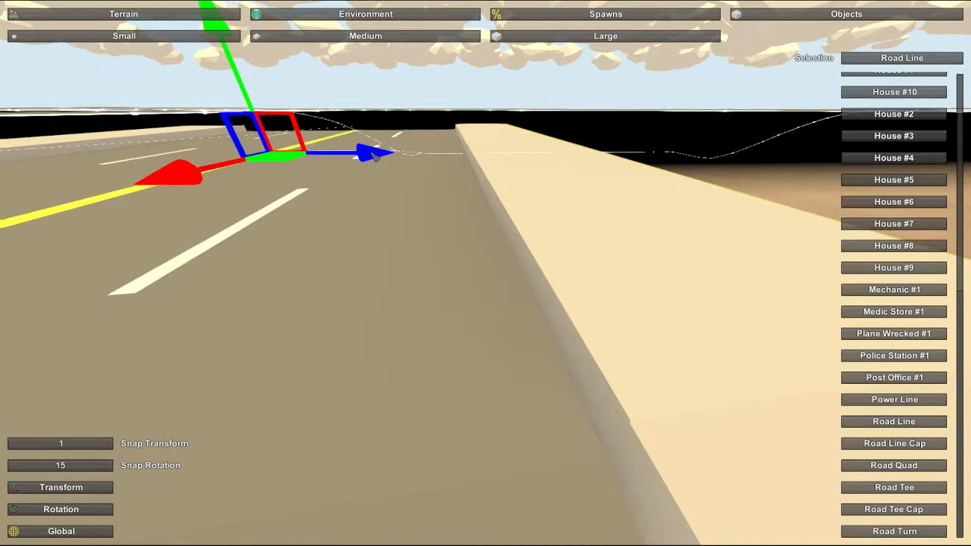
Step: Deselect the Road Line and examine the joined tee, turn and line pieces from above
key("s")
right_click_drag(374, 156, 227, 160)
key("d")
right_click_drag(485, 273, 496, 274)
left_click(433, 308)
key("d")
right_click_drag(433, 310, 448, 379)
key("s")
right_click_drag(495, 250, 494, 250)
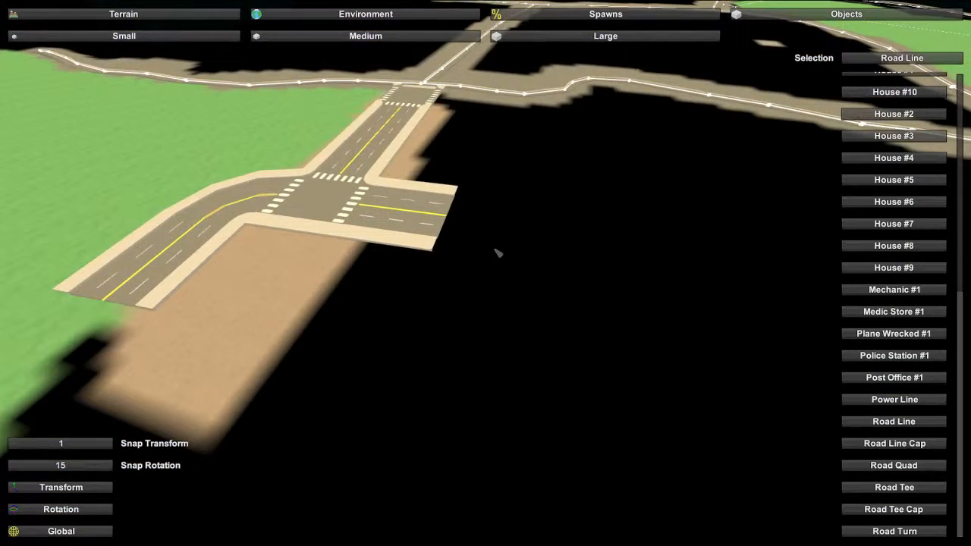
Step: Paint the Gravel terrain material around and beyond the Road Line's open end
left_click(321, 12)
left_click(206, 15)
left_click(338, 38)
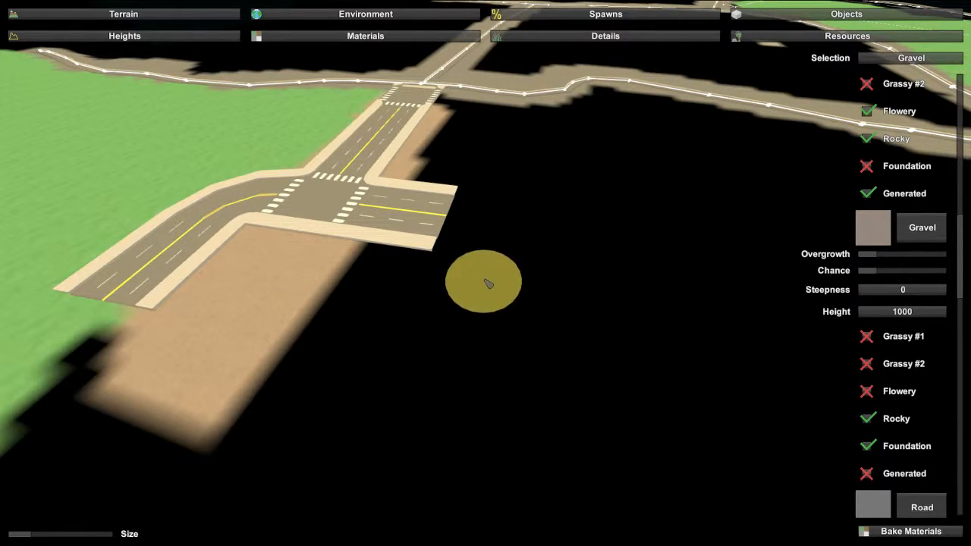
mouse_move(714, 229)
left_mouse_down()
mouse_move(433, 256)
mouse_move(317, 237)
mouse_move(442, 272)
left_mouse_up()
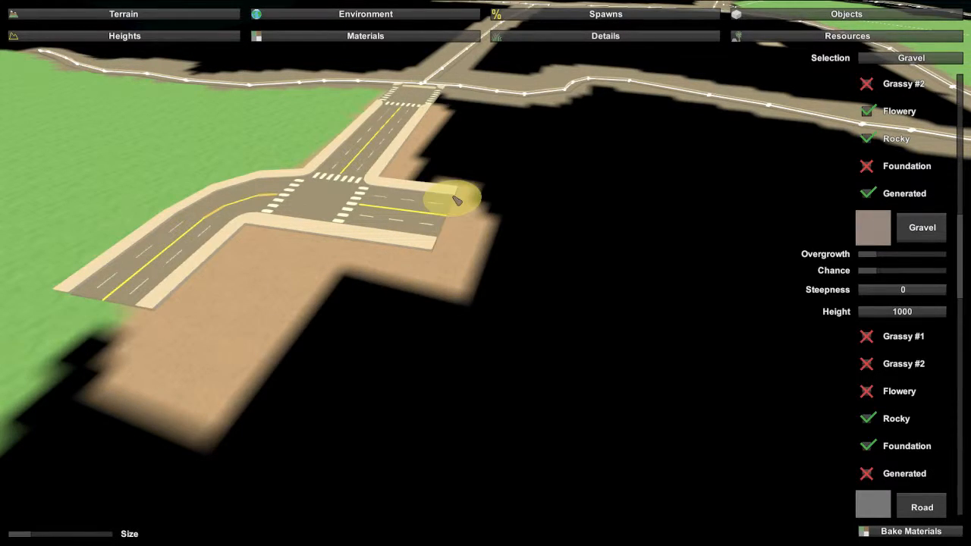
mouse_move(408, 187)
left_mouse_down()
mouse_move(496, 195)
mouse_move(535, 212)
left_mouse_up()
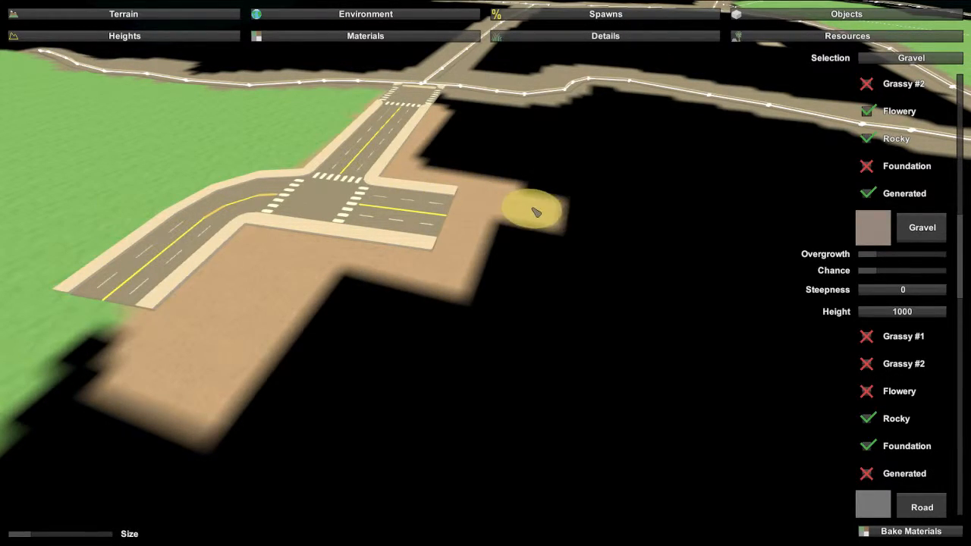
Step: Enlarge the material brush and paint a wide Gravel strip from the Road Line's open end across to the dirt road
mouse_move(27, 535)
left_mouse_down()
mouse_move(220, 371)
mouse_move(129, 462)
mouse_move(258, 433)
left_mouse_up()
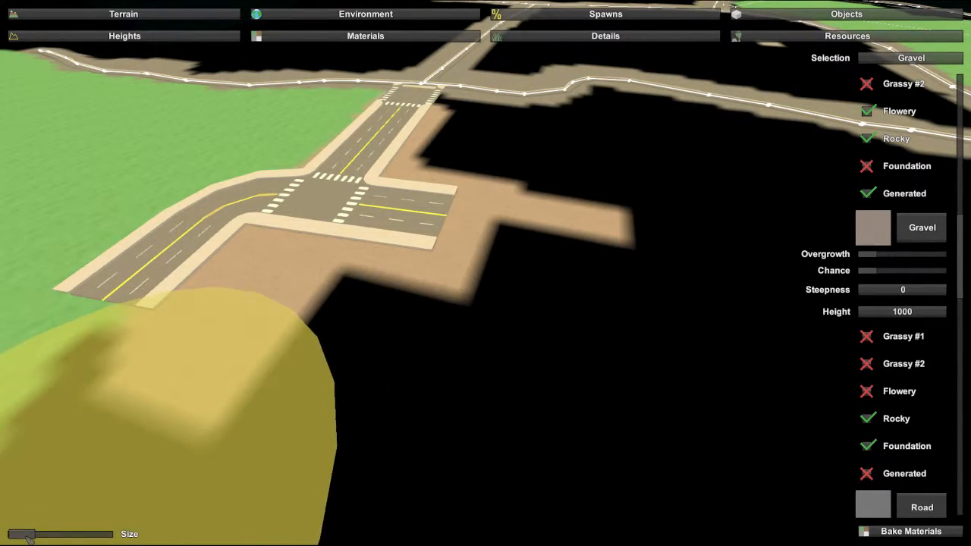
left_click_drag(27, 535, 24, 535)
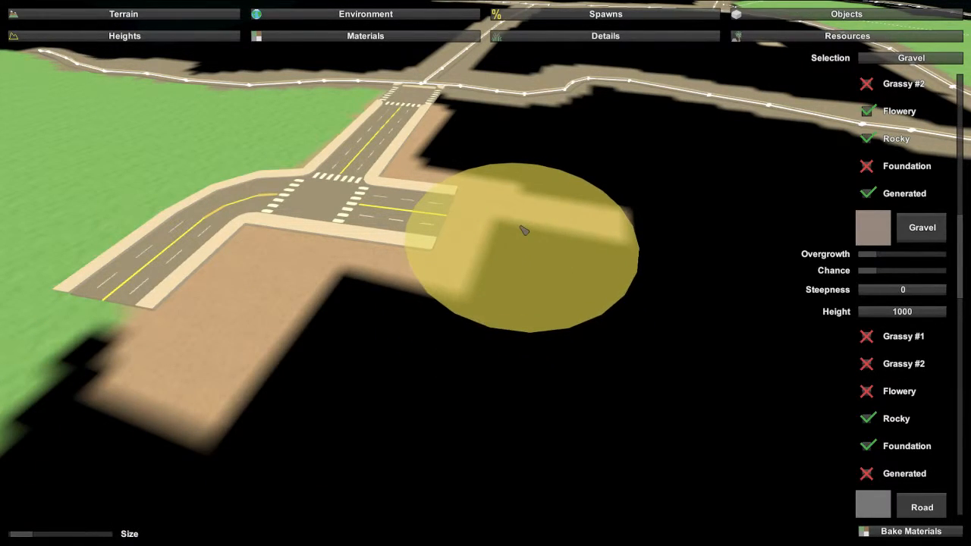
left_click(523, 230)
left_click_drag(527, 229, 705, 271)
mouse_move(705, 271)
right_mouse_down()
mouse_move(773, 239)
mouse_move(758, 228)
right_mouse_up()
key("d")
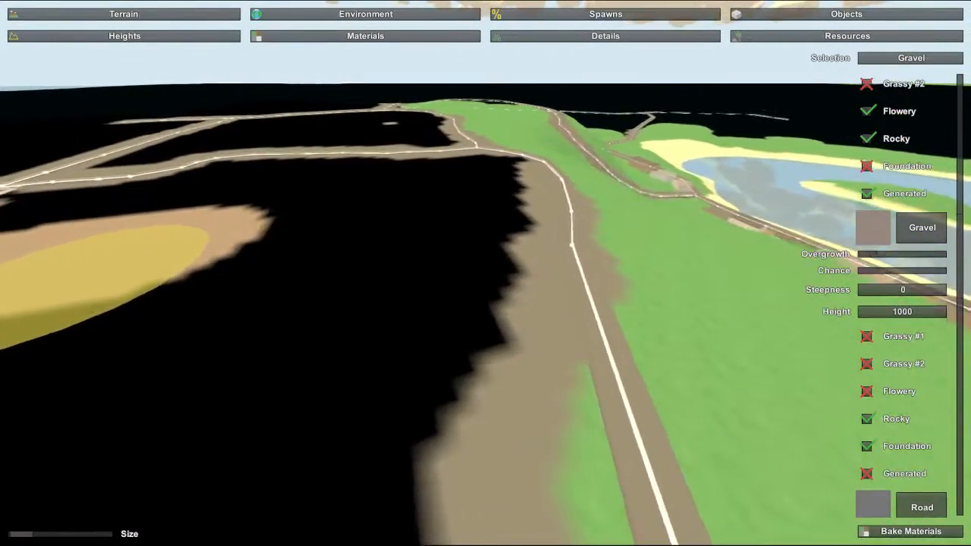
key("a")
mouse_move(354, 295)
left_mouse_down()
mouse_move(525, 236)
mouse_move(729, 206)
left_mouse_up()
key("d")
mouse_move(690, 257)
right_mouse_down()
mouse_move(607, 247)
mouse_move(479, 253)
right_mouse_up()
key("d")
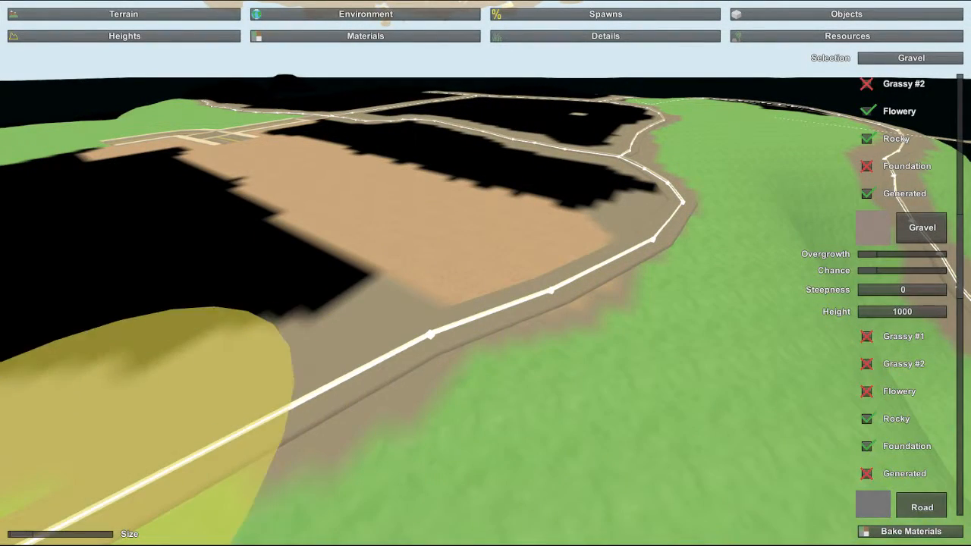
Step: Resize the brush and paint a patch of the Road material where the Gravel strip meets the dirt road
left_click_drag(15, 532, 27, 537)
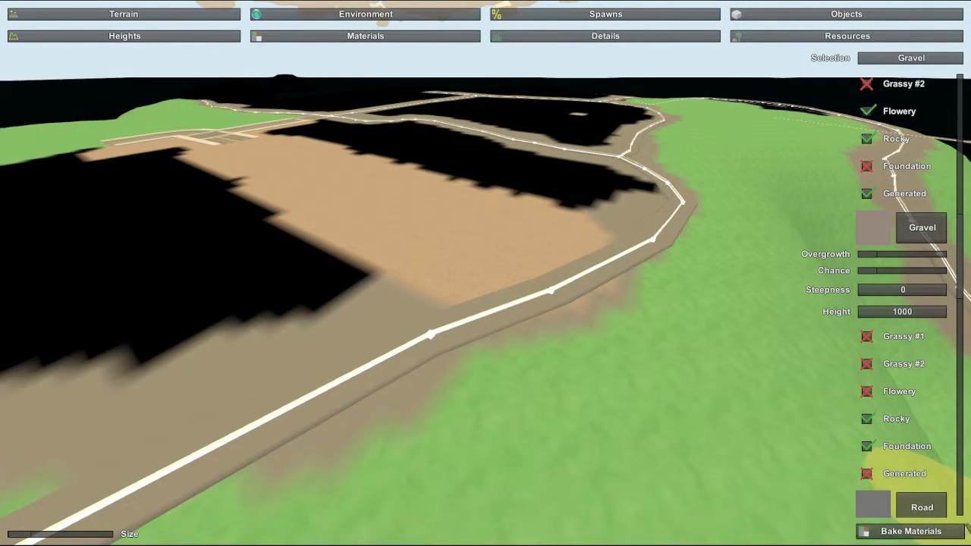
left_click(931, 510)
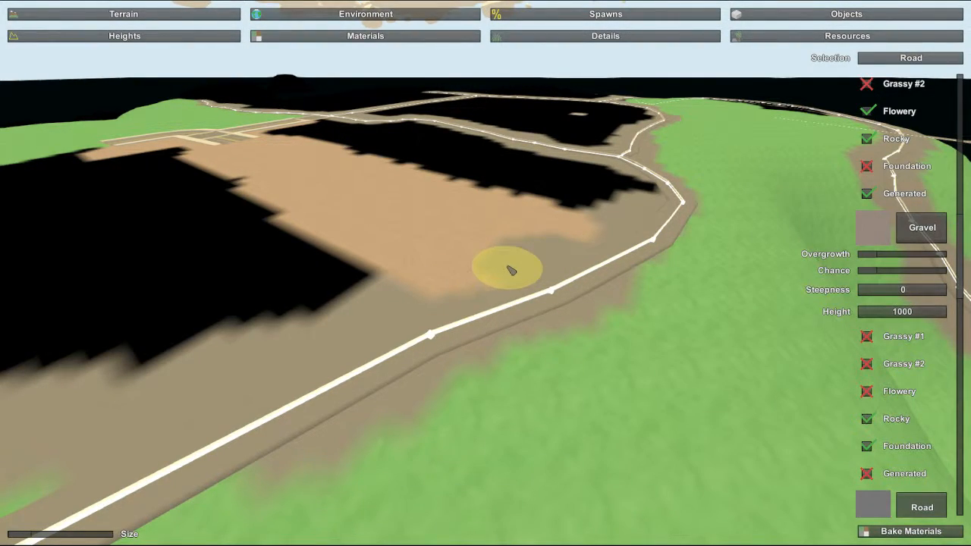
Step: Turn off Grassy #1 and Rocky for the Road material
key("w")
mouse_move(520, 277)
right_mouse_down()
mouse_move(492, 258)
mouse_move(516, 311)
mouse_move(504, 292)
mouse_move(786, 327)
right_mouse_up()
scroll(852, 448, "down", 5)
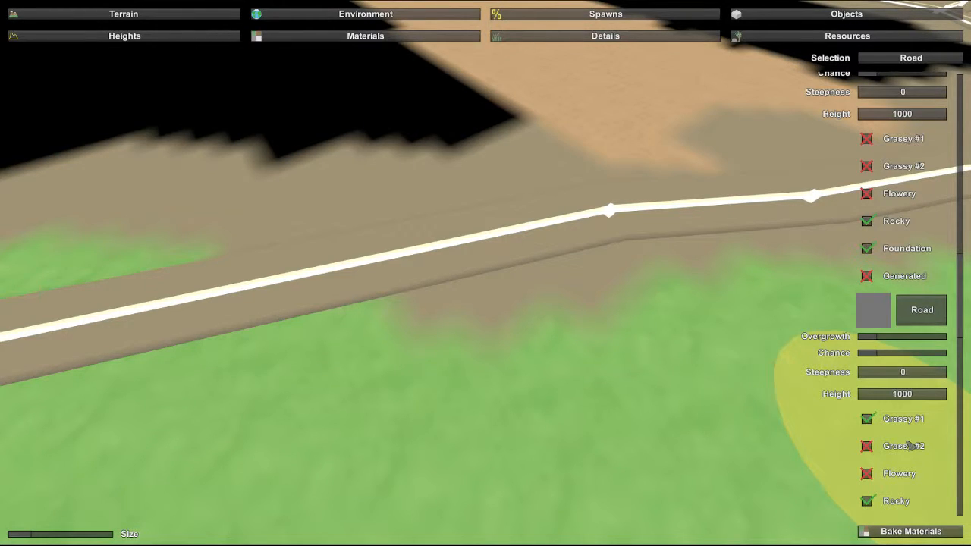
left_click(893, 433)
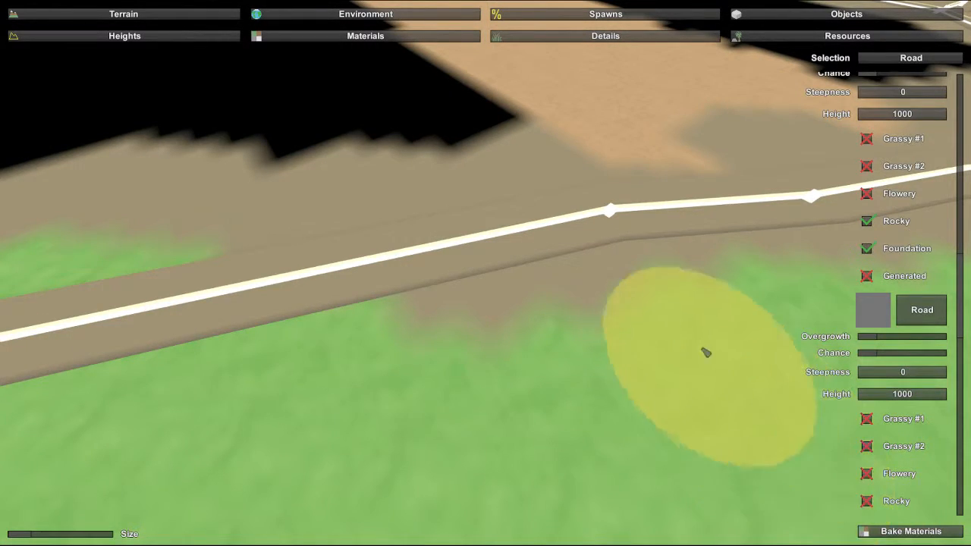
Step: Extend the Road material patch along the dirt road's edge at the end of the Gravel strip
key("d")
mouse_move(674, 331)
right_mouse_down()
mouse_move(612, 342)
mouse_move(382, 291)
mouse_move(560, 268)
right_mouse_up()
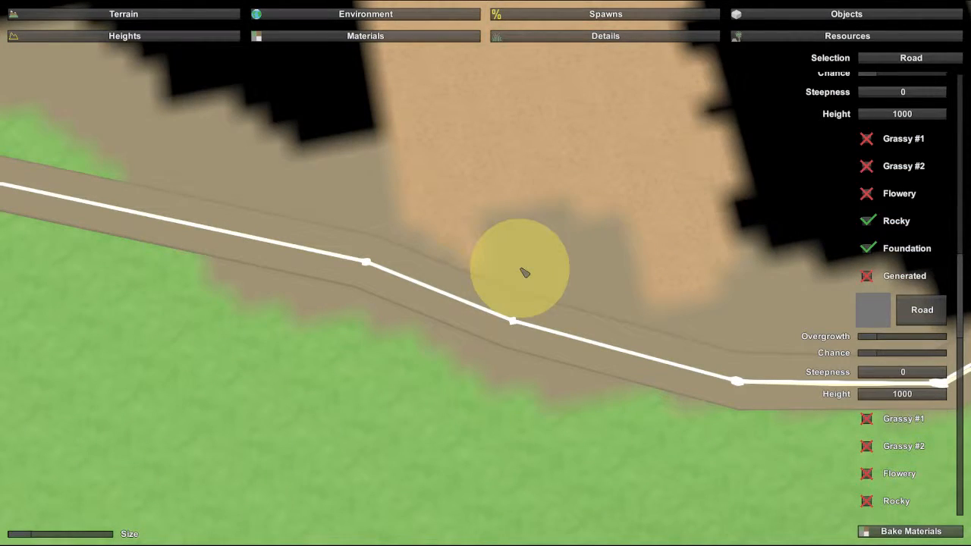
mouse_move(528, 247)
left_mouse_down()
mouse_move(568, 253)
mouse_move(606, 323)
mouse_move(591, 351)
mouse_move(522, 330)
left_mouse_up()
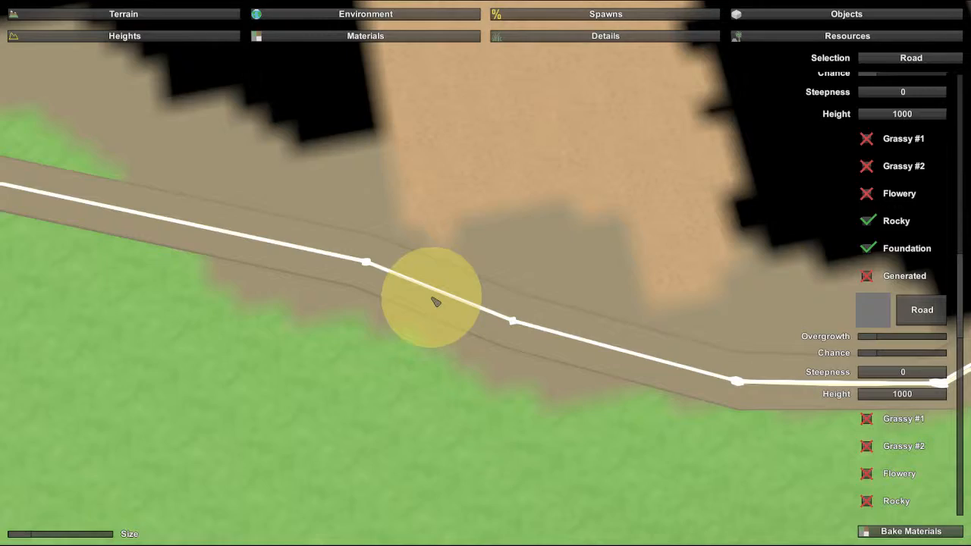
Step: Paint the Grass material over the brown shoulder on the outer side of the dirt road
mouse_move(537, 327)
right_mouse_down()
mouse_move(539, 167)
mouse_move(667, 204)
mouse_move(675, 235)
right_mouse_up()
key("s")
right_click_drag(645, 299, 487, 254)
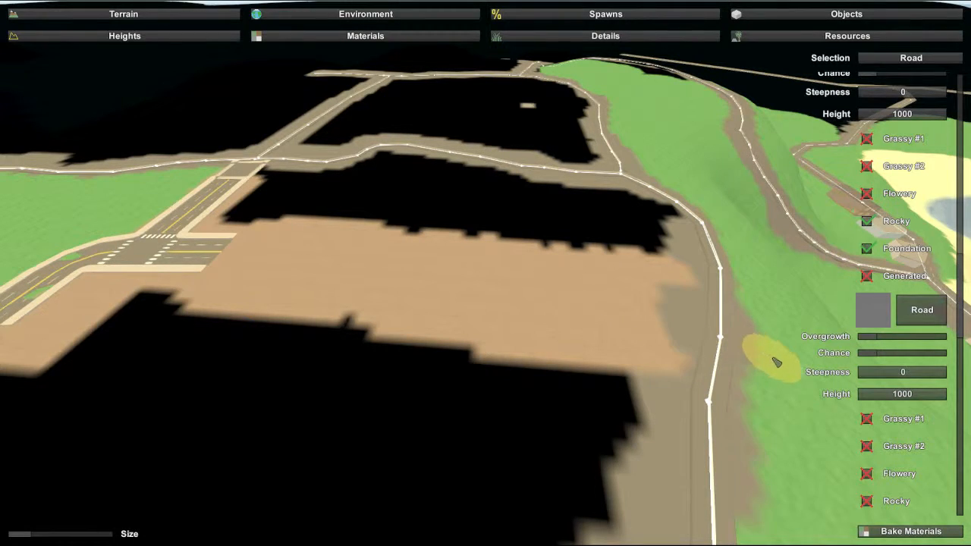
scroll(914, 367, "down", 10)
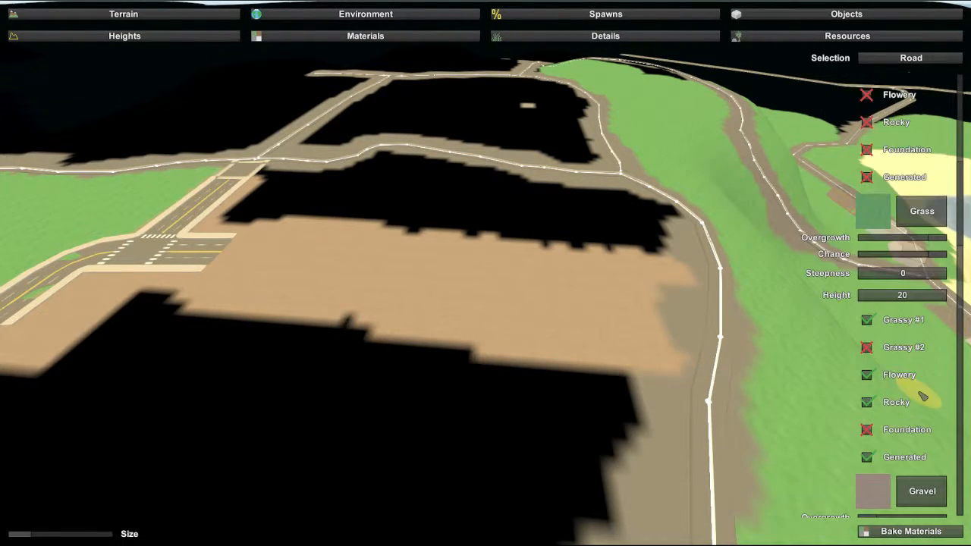
left_click(921, 343)
key("w")
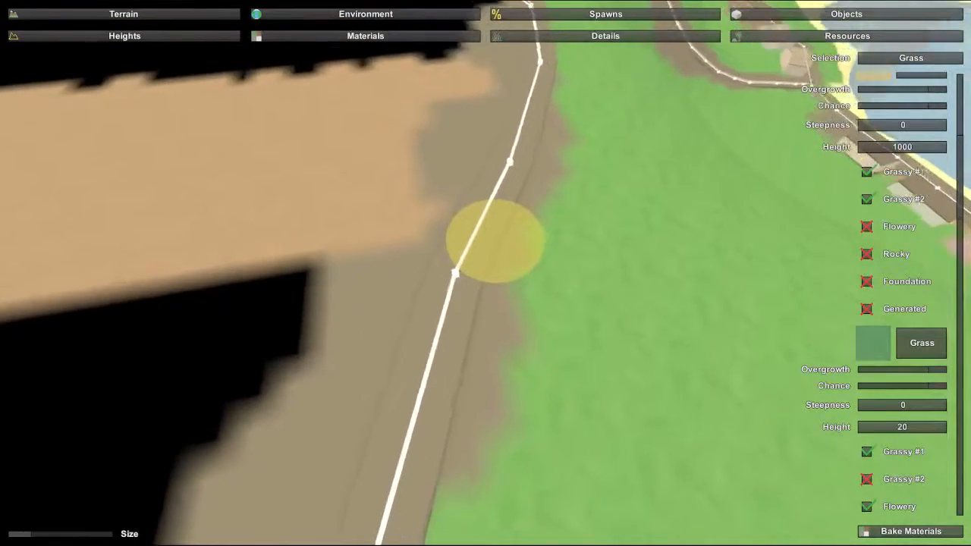
right_click_drag(493, 242, 485, 270)
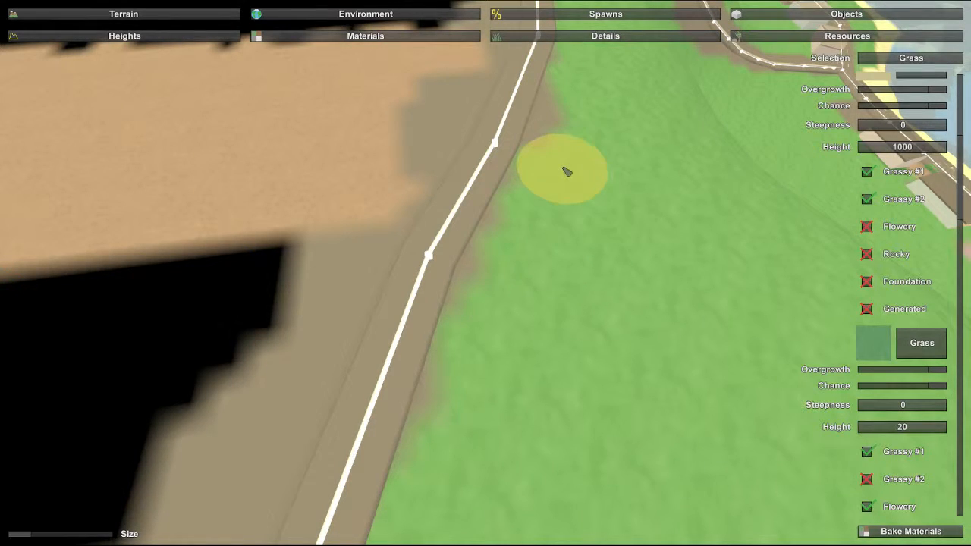
Step: Return to the Road Tee and switch from terrain painting to placing large objects, with Road Line as the selection
mouse_move(622, 196)
right_mouse_down()
mouse_move(616, 99)
mouse_move(527, 108)
mouse_move(602, 138)
mouse_move(675, 201)
mouse_move(664, 190)
right_mouse_up()
key("w")
mouse_move(490, 270)
right_mouse_down()
mouse_move(466, 270)
mouse_move(398, 220)
mouse_move(356, 254)
mouse_move(387, 284)
right_mouse_up()
key("s")
key("s")
right_click_drag(487, 270, 462, 262)
key("w")
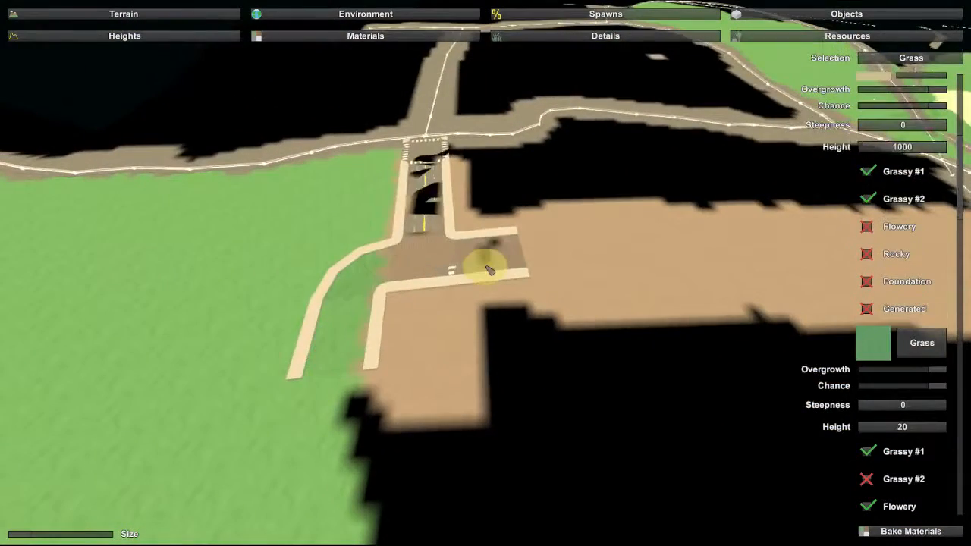
key("d")
mouse_move(599, 316)
right_mouse_down()
mouse_move(520, 313)
mouse_move(505, 326)
right_mouse_up()
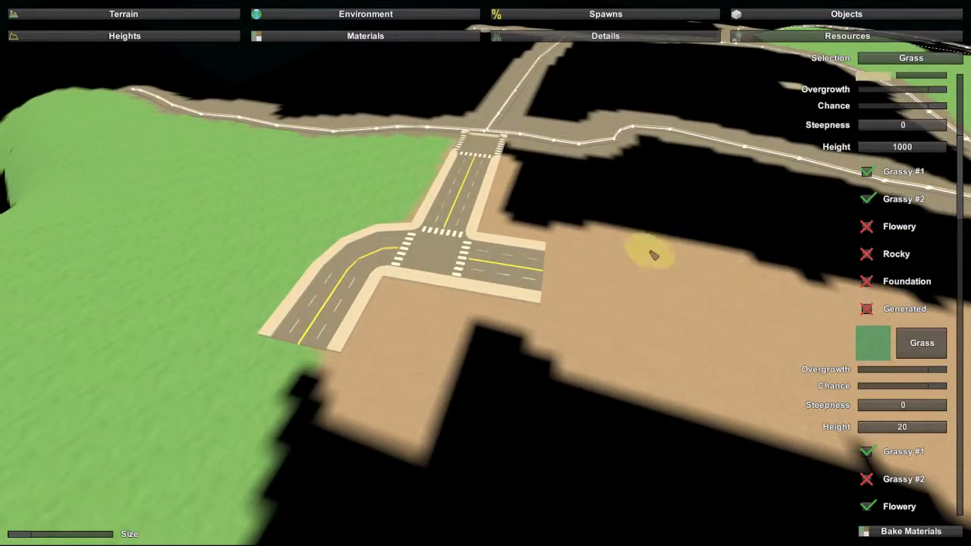
left_click(846, 13)
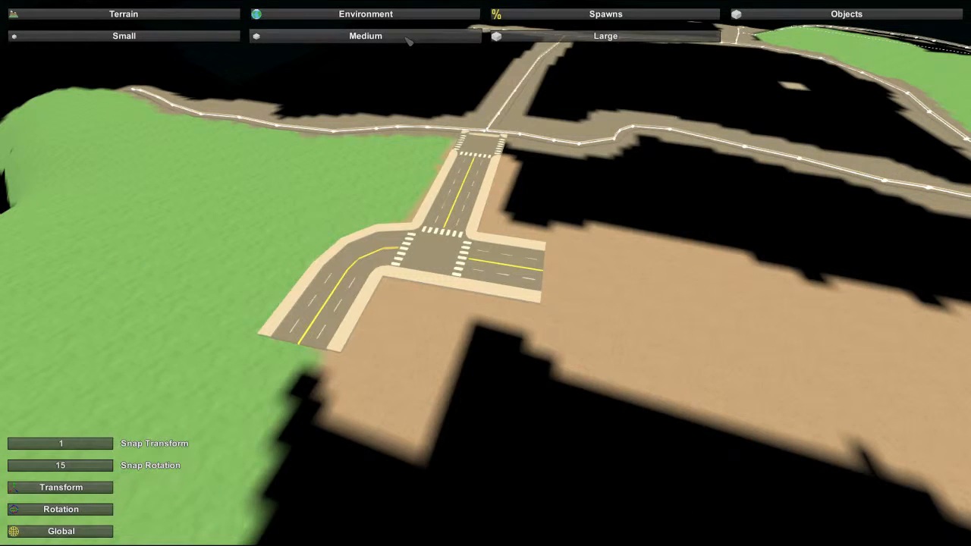
left_click(628, 40)
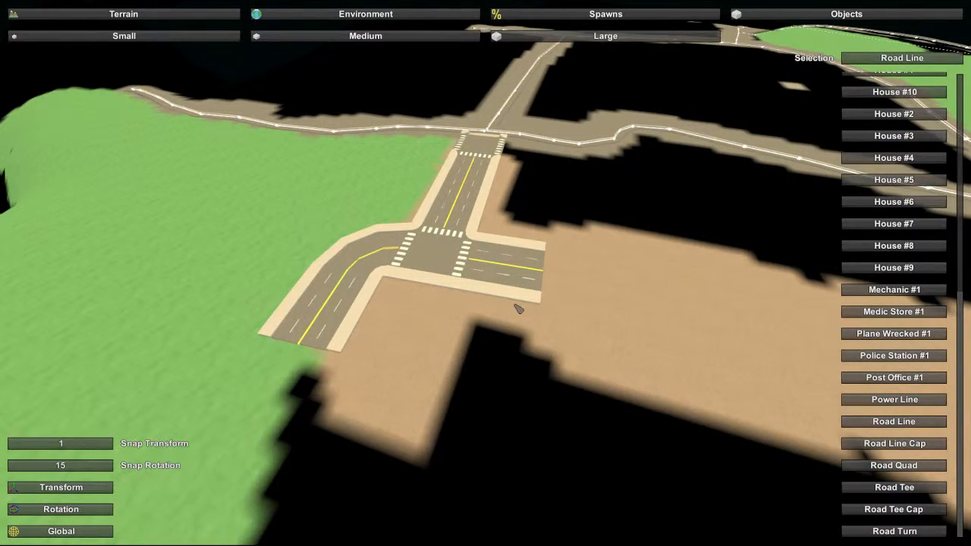
Step: Try to place another Road Line on the painted ground beyond the Road Tee
left_click(691, 336)
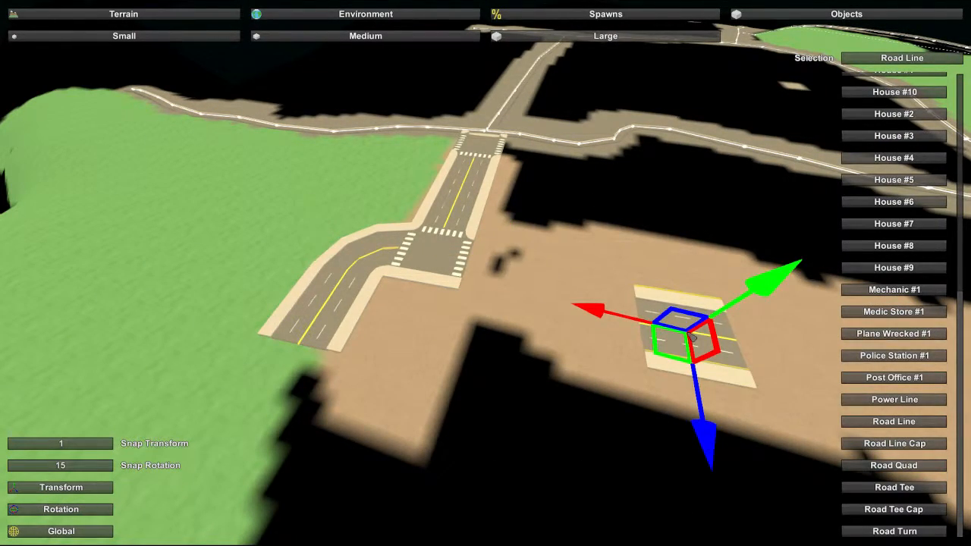
left_click(515, 266)
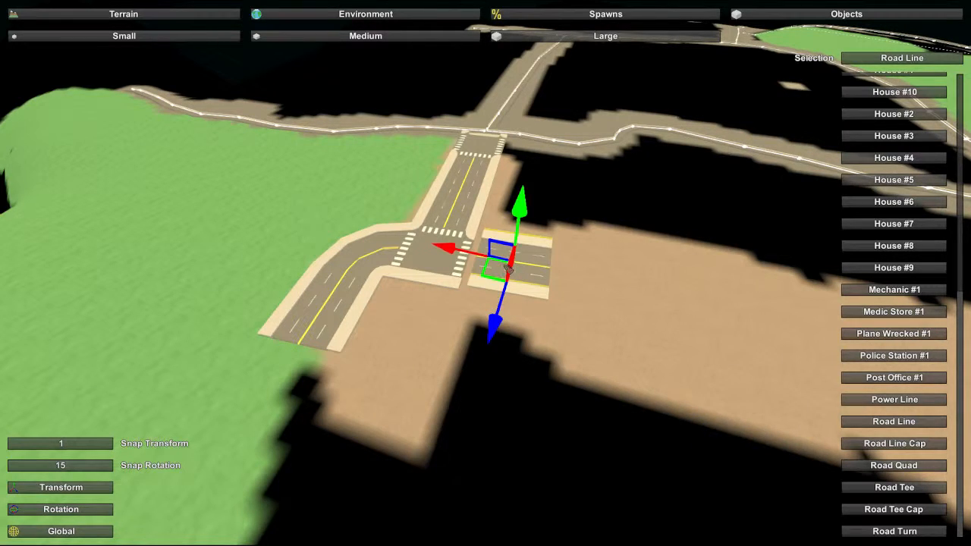
key("e")
Step: Select the Road Line beside the Road Tee and shift it slightly along the road axis at their joint
key("w")
right_click_drag(636, 323, 616, 361)
key("d")
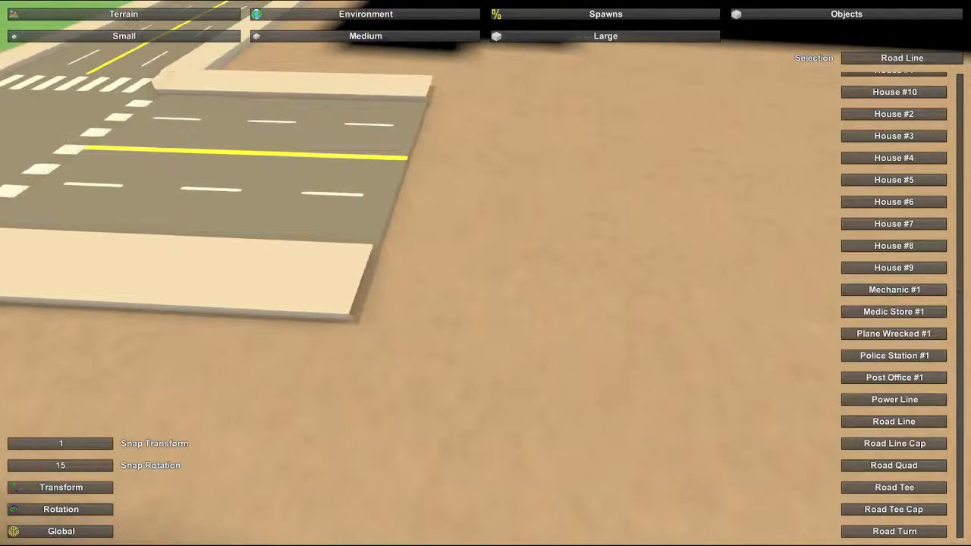
key("a")
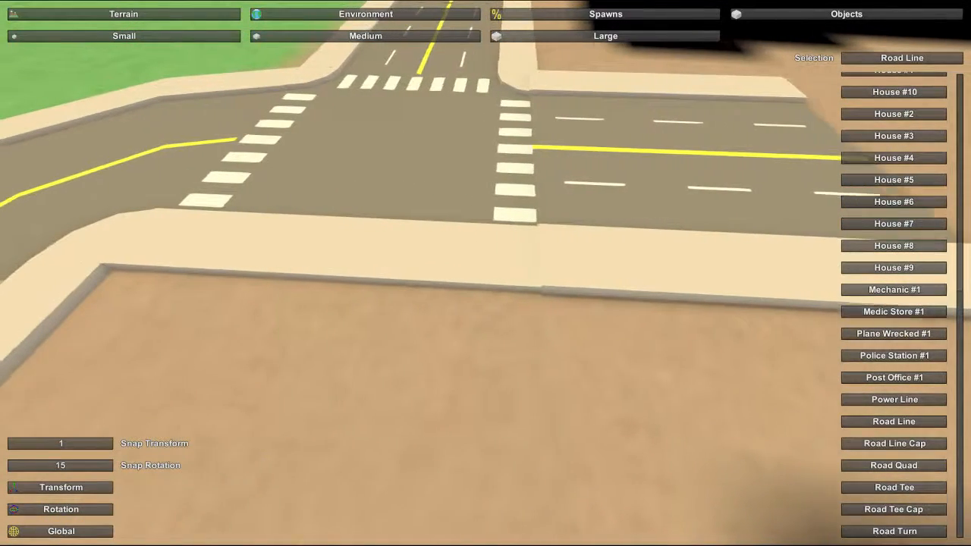
key("a")
left_click(510, 192)
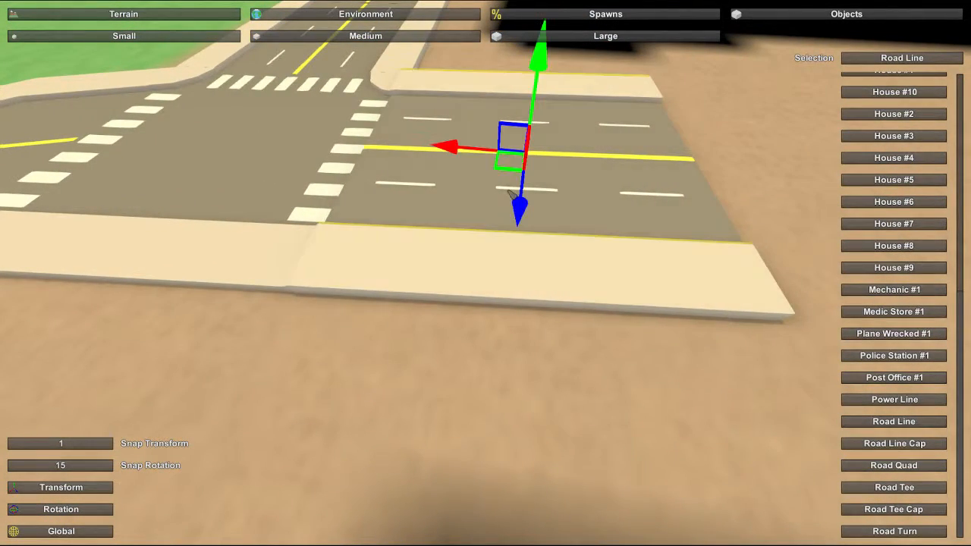
left_click_drag(451, 150, 465, 148)
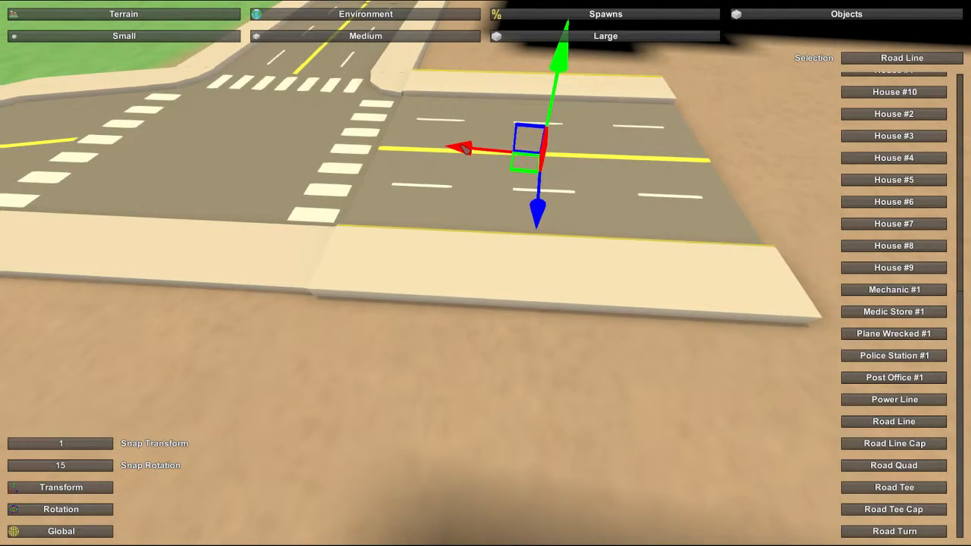
Step: Lower the selected Road Line slightly until its sidewalk surface is level with the Road Tee's
mouse_move(559, 70)
left_mouse_down()
mouse_move(559, 80)
mouse_move(558, 71)
left_mouse_up()
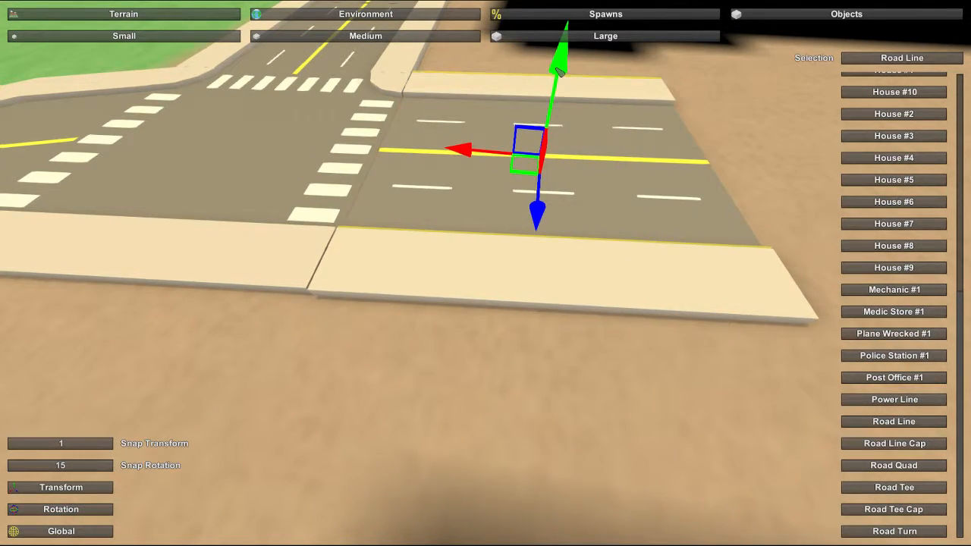
key("w")
right_click_drag(472, 156, 645, 87)
right_click_drag(561, 269, 488, 260)
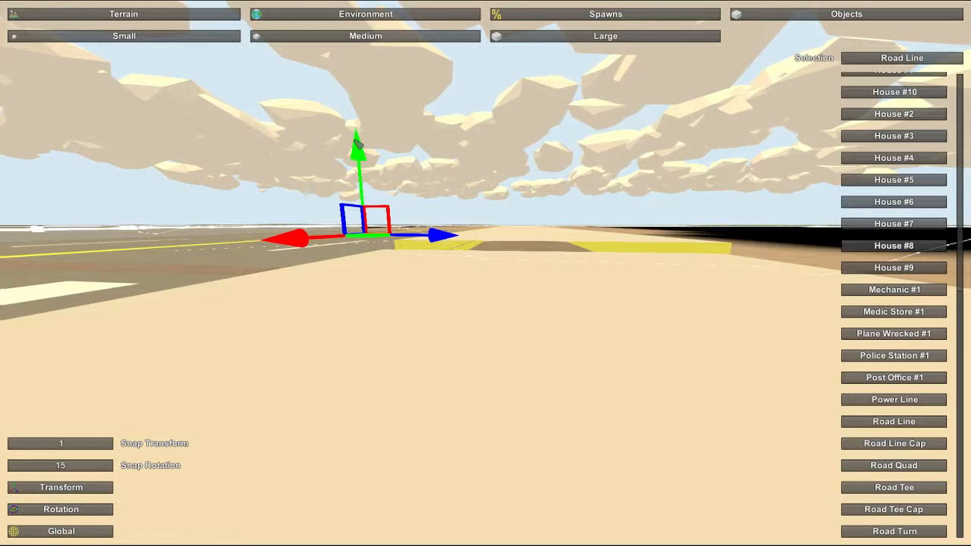
left_click_drag(357, 144, 358, 147)
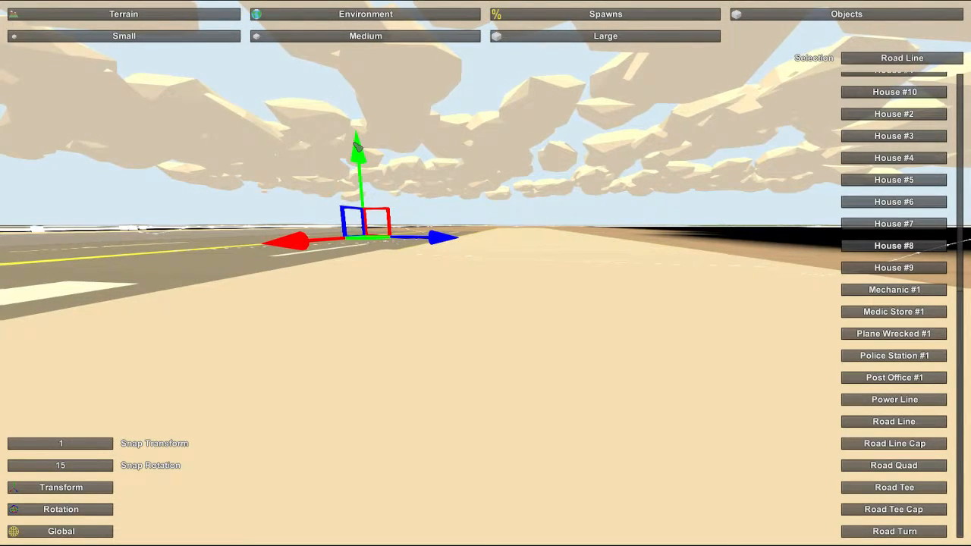
Step: Close the gap at the curb joint by nudging the Road Line lengthwise, sideways and vertically against the Road Tee
key("d")
right_click_drag(482, 237, 443, 241)
key("a")
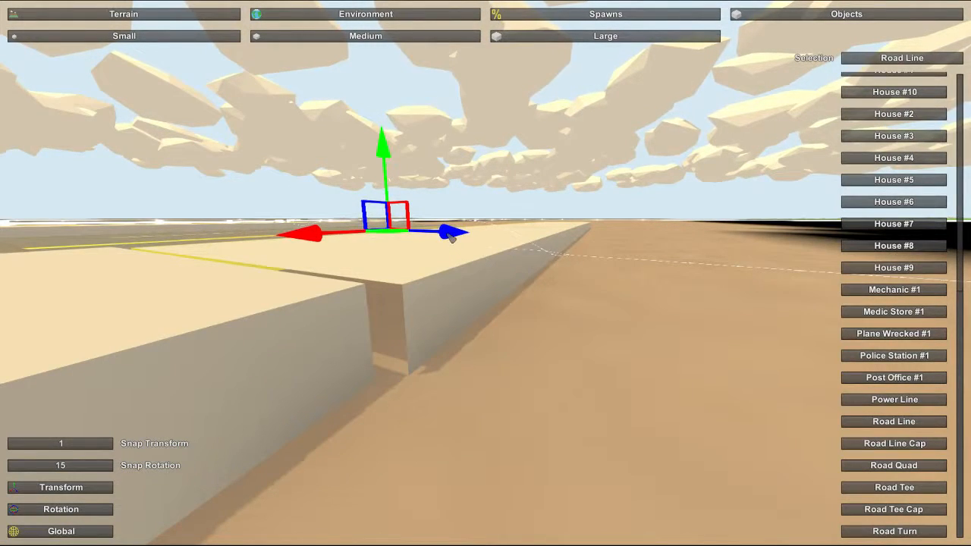
left_click_drag(452, 238, 449, 236)
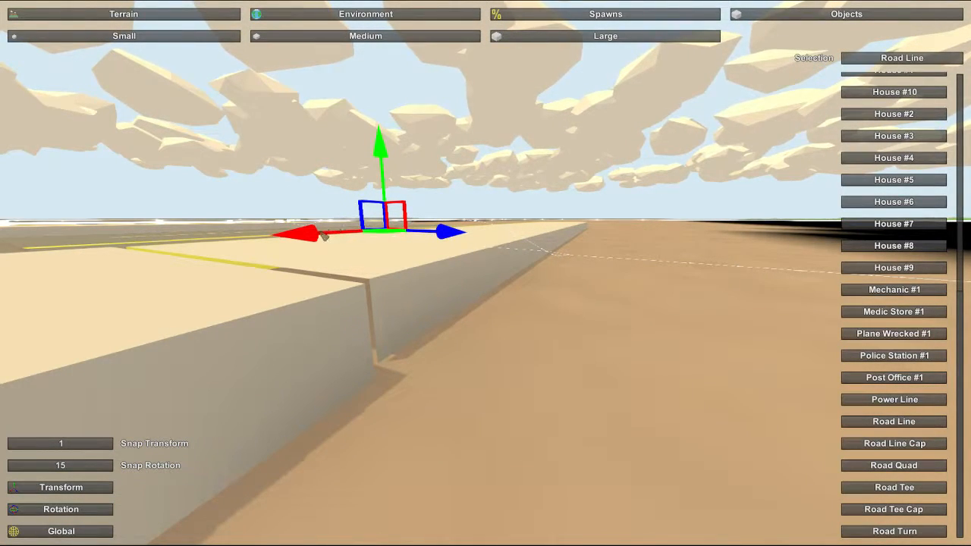
left_click_drag(313, 238, 311, 238)
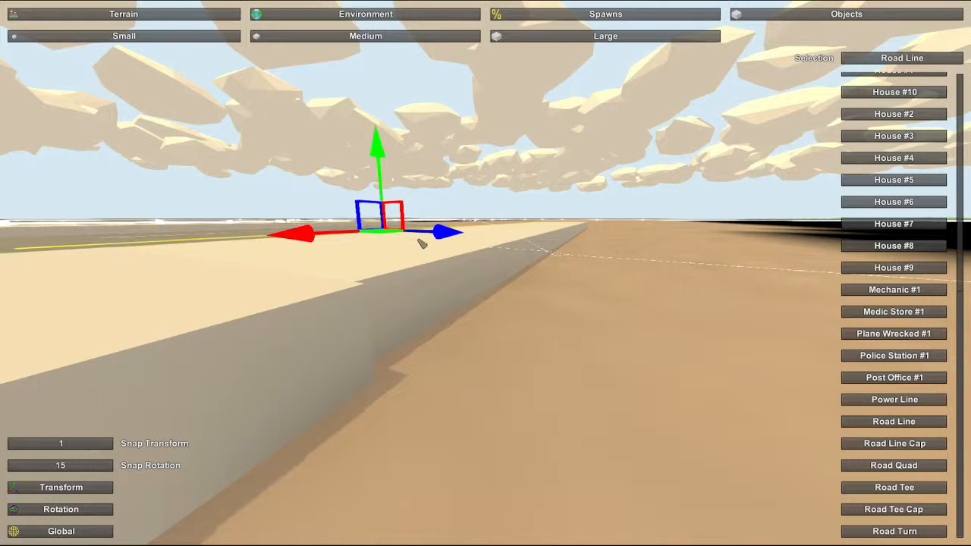
left_click_drag(445, 235, 448, 237)
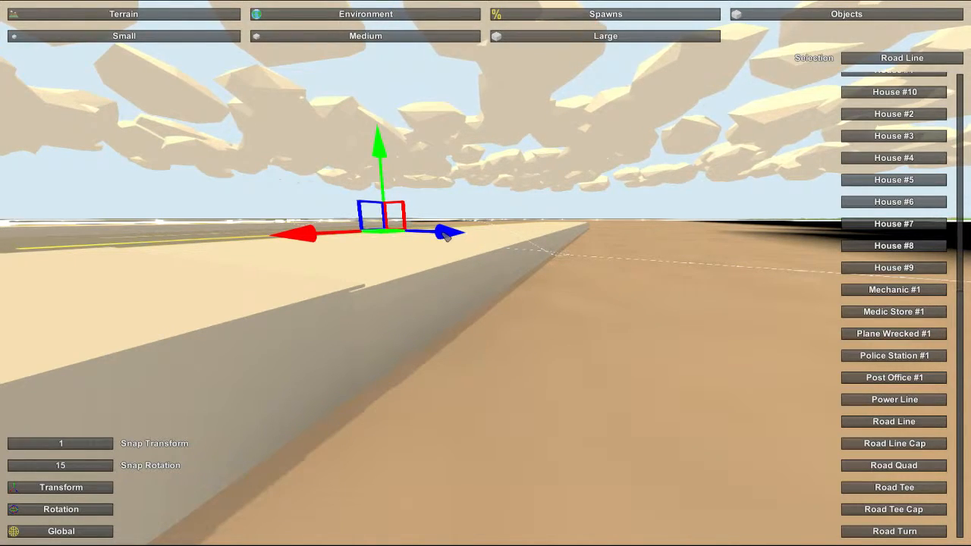
left_click_drag(317, 239, 315, 240)
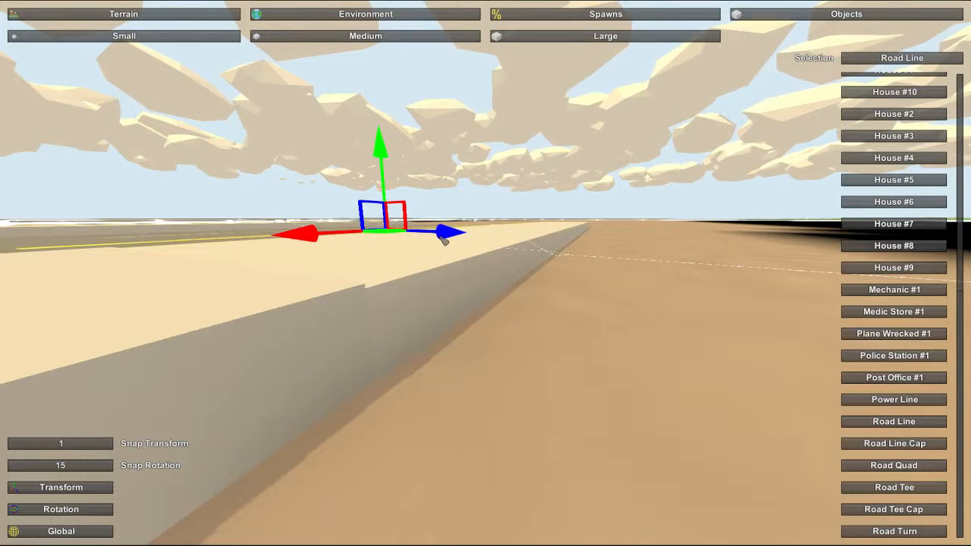
left_click_drag(445, 238, 446, 240)
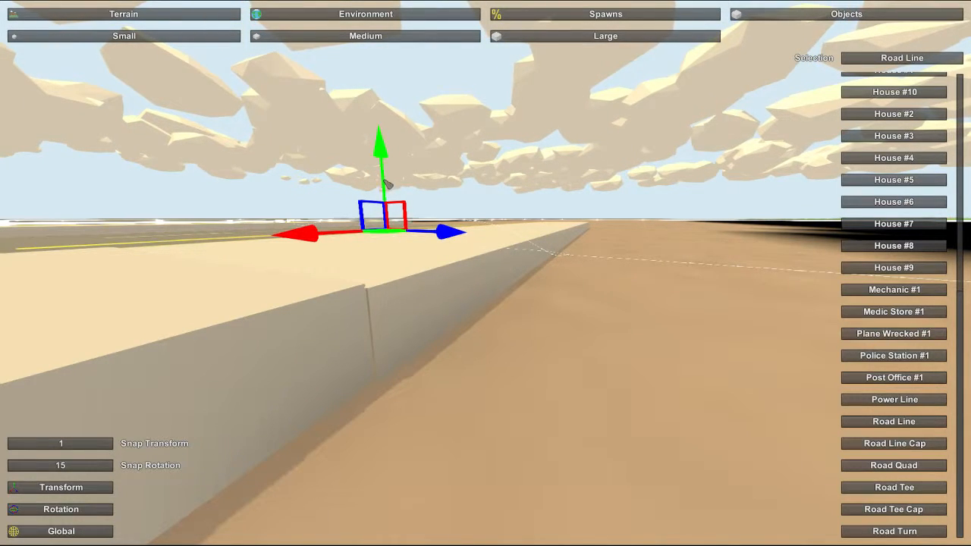
left_click_drag(385, 168, 385, 172)
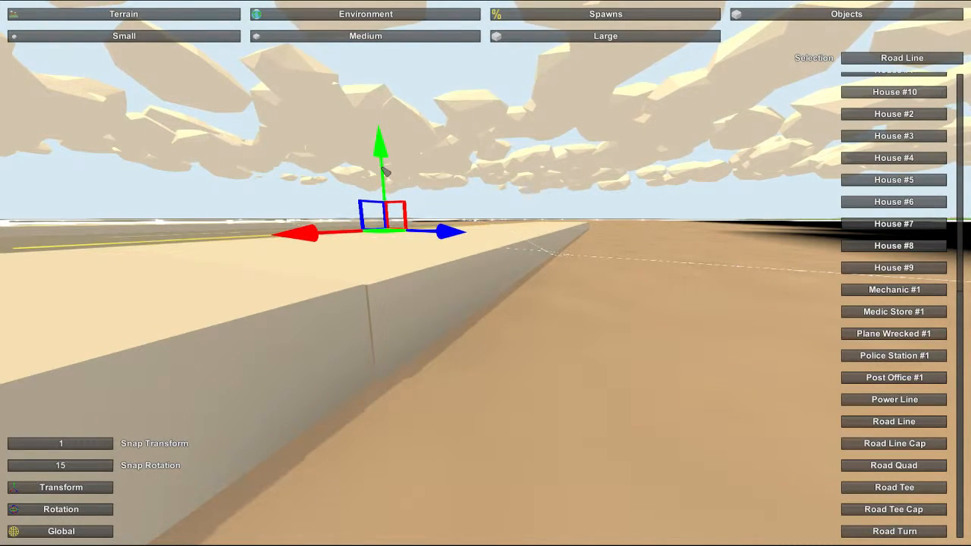
Step: Place another Road Line on the painted ground beyond the free end of the joined Road Line
right_click_drag(384, 187, 489, 356)
key("a")
key("s")
key("w")
key("a")
left_click(512, 378)
key("e")
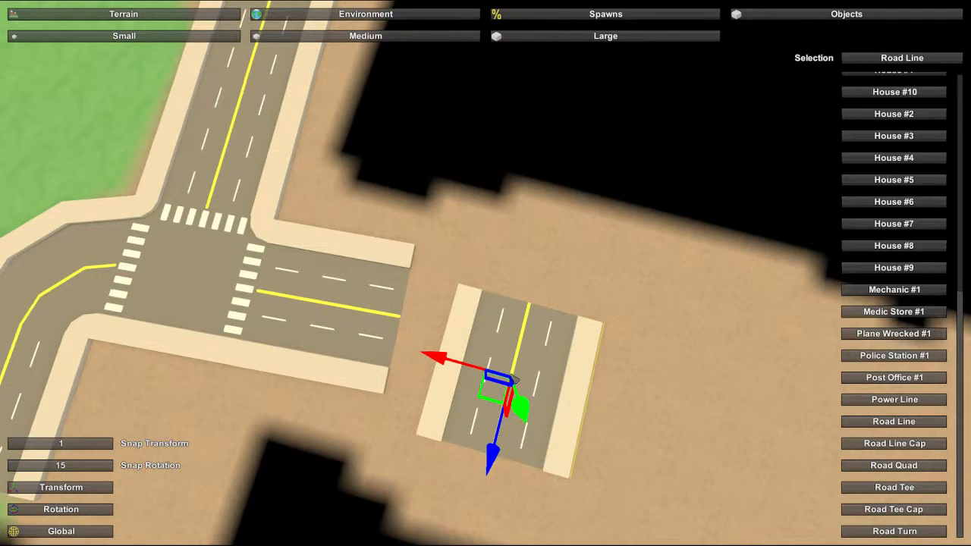
Step: Rotate the new Road Line so its lanes run in the same direction as the existing road
key("w")
right_click_drag(539, 401, 516, 410)
key("s")
right_click_drag(530, 261, 569, 262)
right_click_drag(485, 273, 501, 273)
left_click_drag(459, 221, 506, 216)
left_click_drag(503, 290, 625, 308)
Step: Try to reposition the rotated Road Line directly against the open end of the road
key("e")
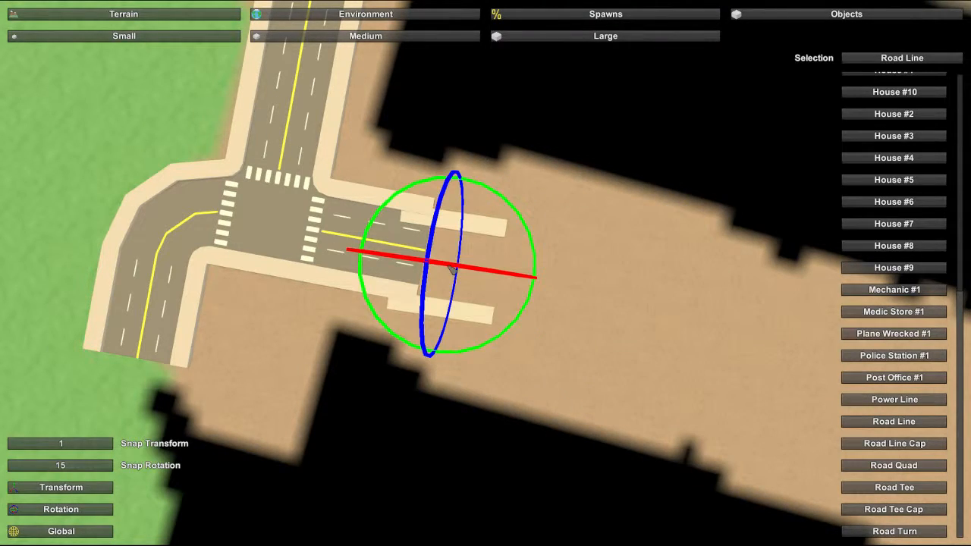
key("e")
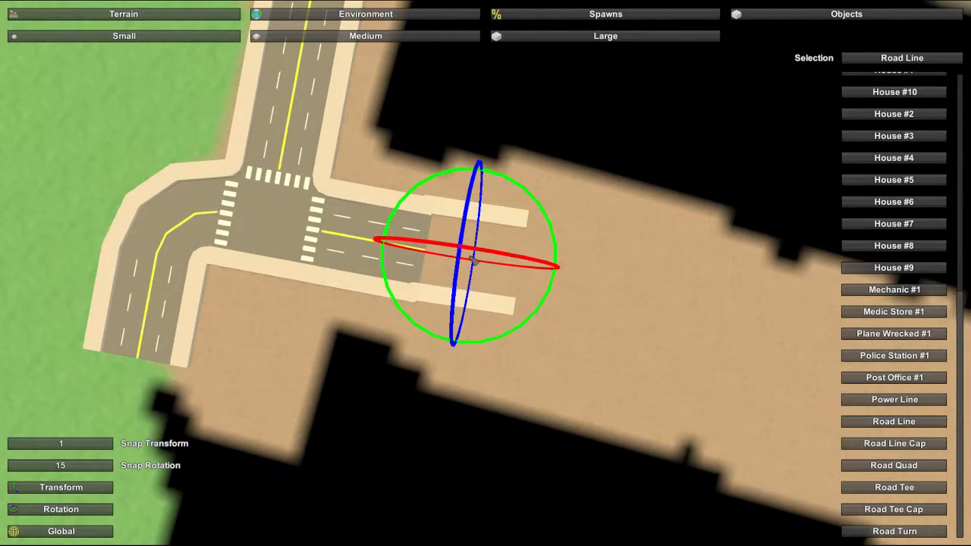
key("e")
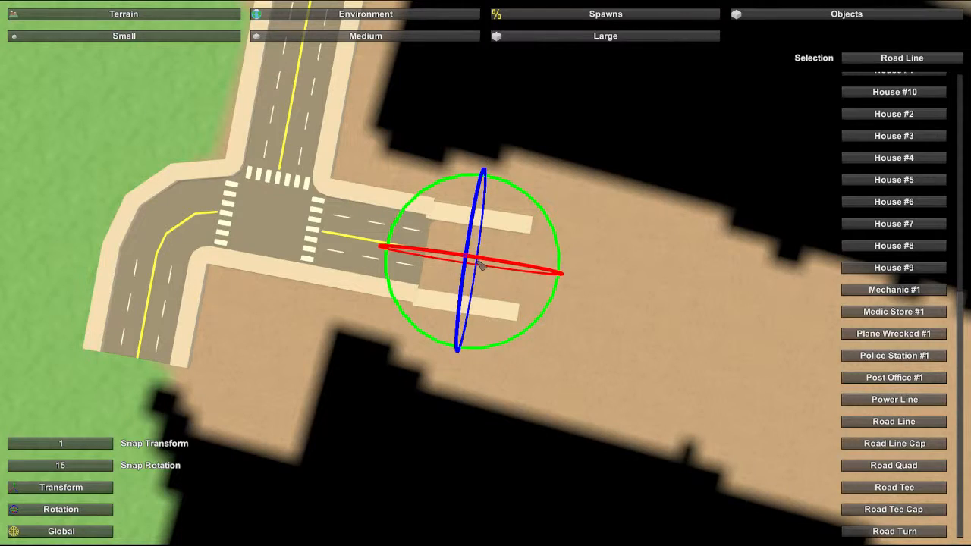
key("e")
key("e")
key("e")
key("e")
key("e")
key("e")
key("e")
key("e")
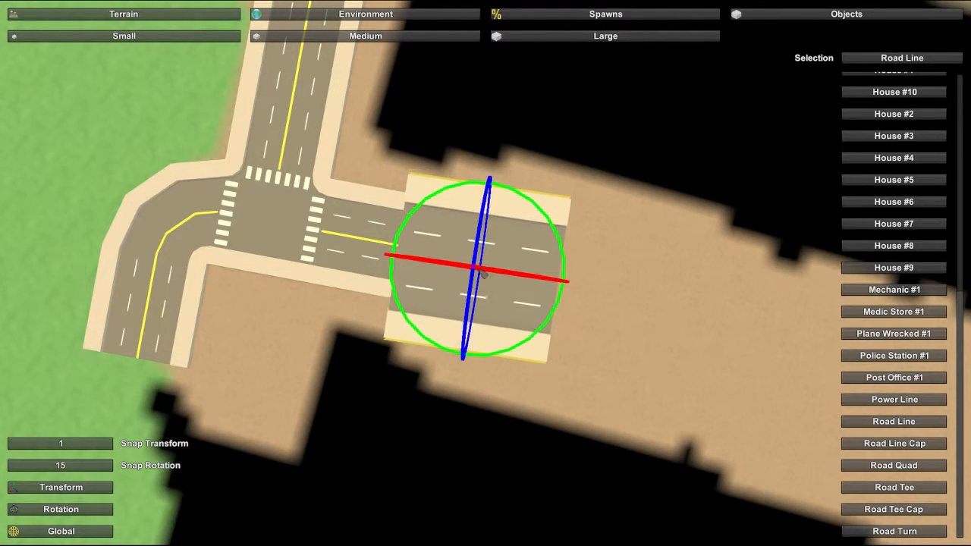
key("e")
key("e")
key("e")
key("e")
key("e")
key("e")
key("e")
key("e")
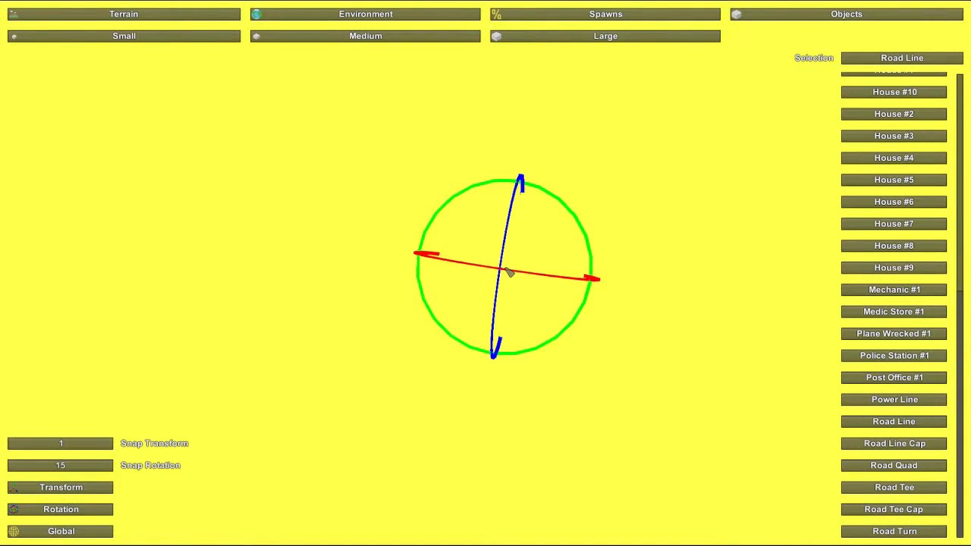
Step: Bring the Road Line back down to the ground and set it in line with the road's open end
key("d")
right_click_drag(485, 273, 319, 136)
key("e")
right_click_drag(483, 409, 587, 523)
key("a")
right_click_drag(485, 273, 459, 303)
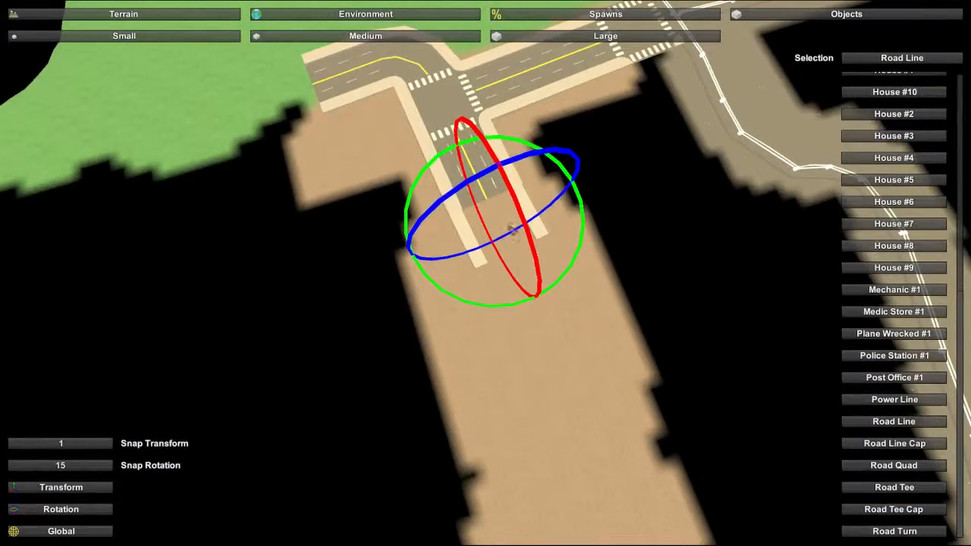
key("e")
key("e")
key("e")
key("e")
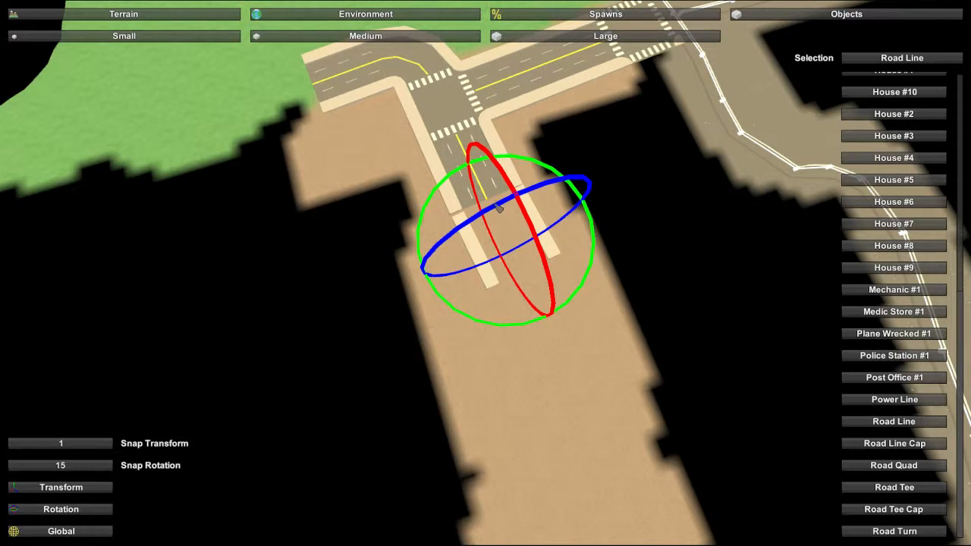
key("w")
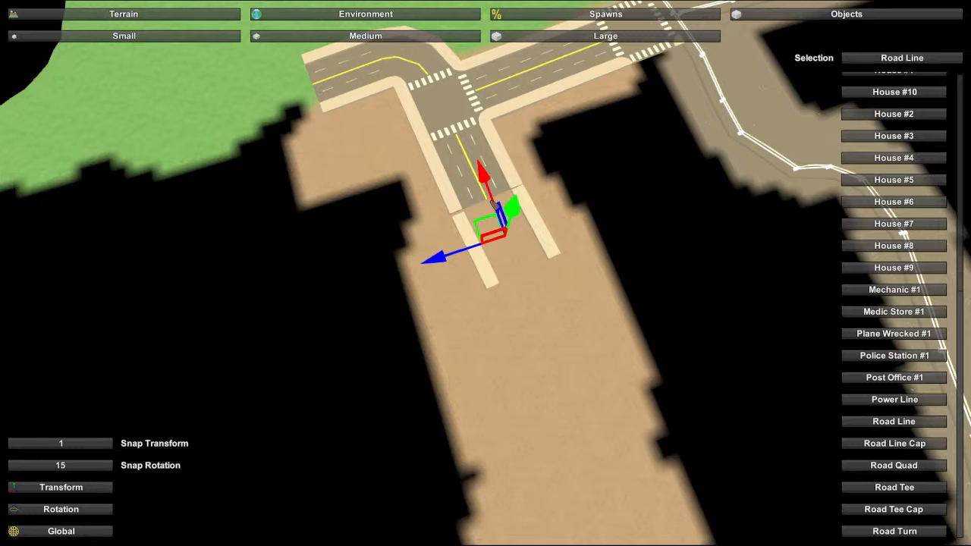
key("e")
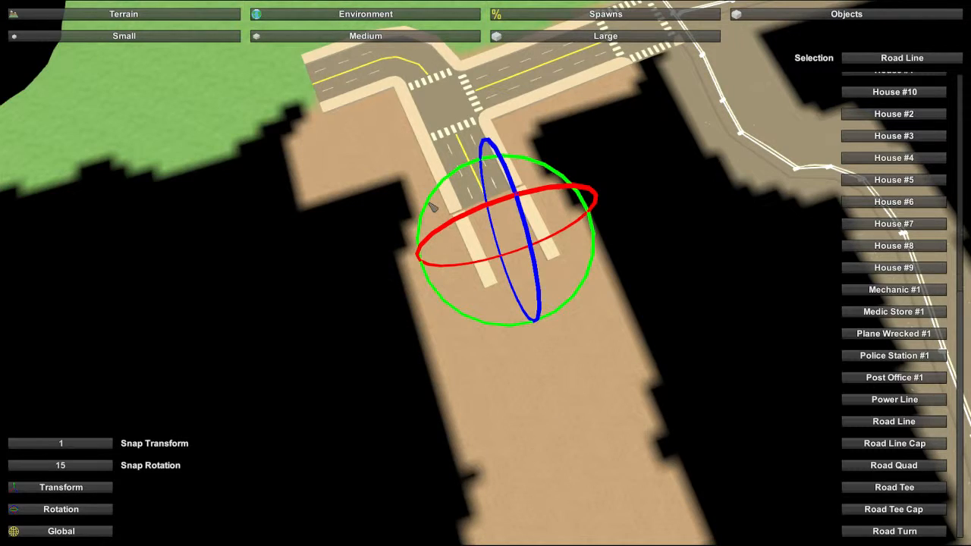
key("w")
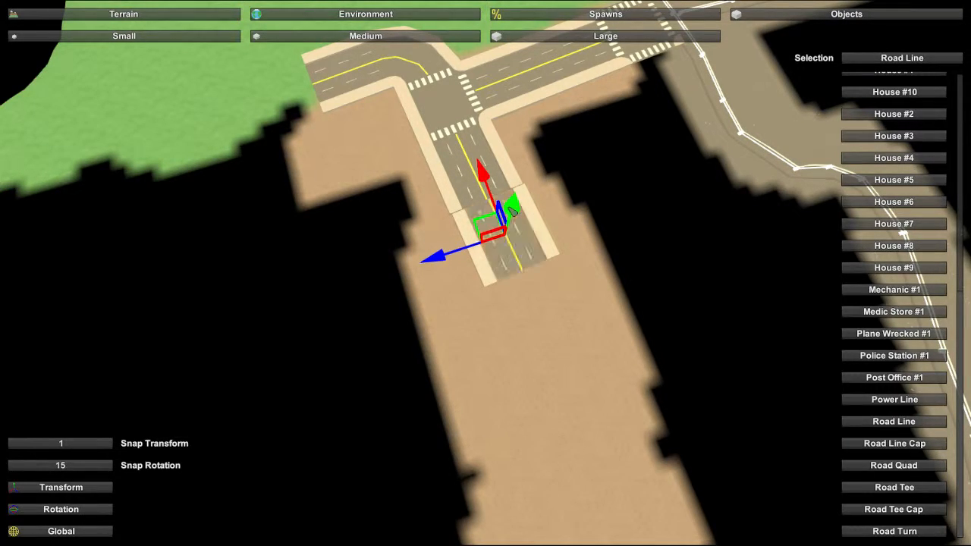
Step: Nudge the second Road Line sideways, lengthwise and in height until its curbs and lane markings meet the first
right_click_drag(486, 196, 618, 178)
key("a")
key("w")
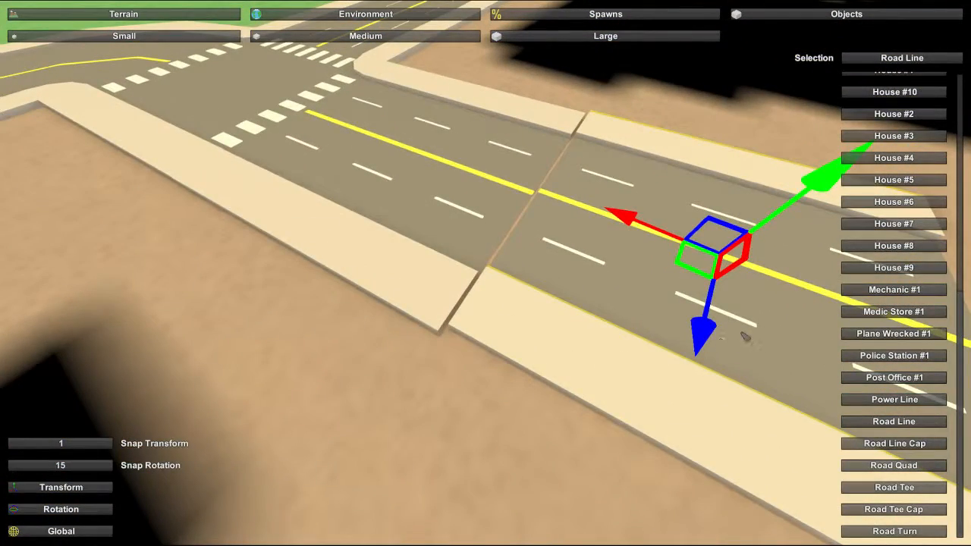
left_click_drag(705, 326, 699, 333)
left_click_drag(632, 229, 627, 228)
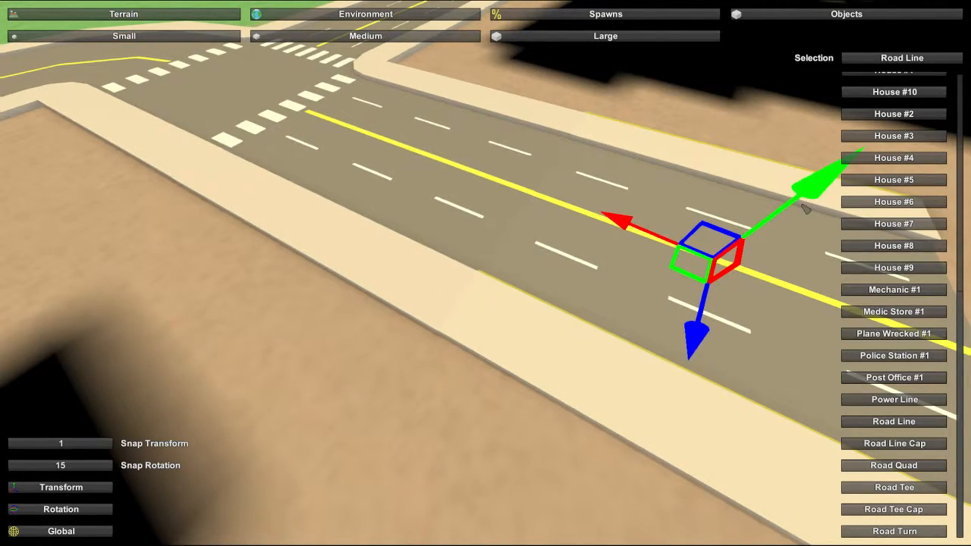
key("Delete")
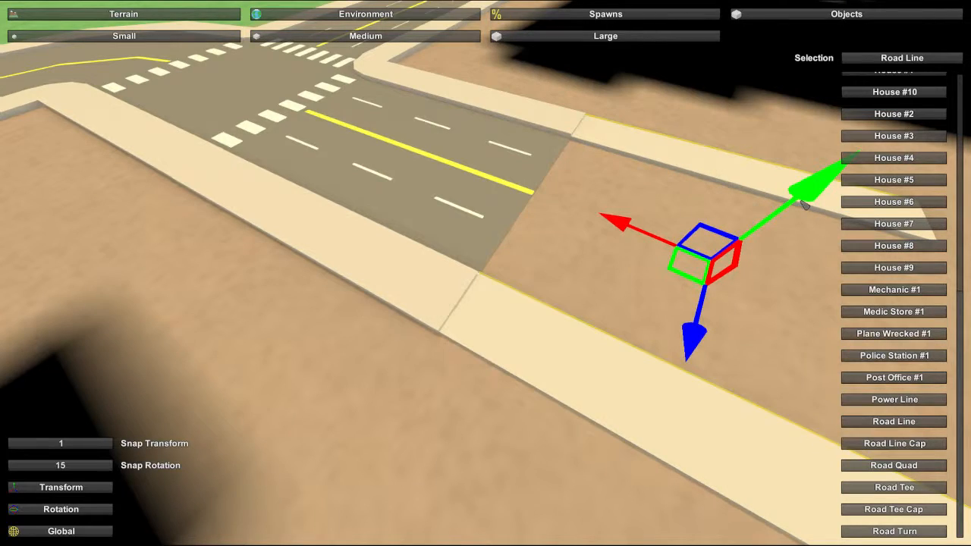
key("ctrl+z")
Step: Place a third Road Line past the end of the extended road and shift it along the road axis
right_click_drag(769, 206, 769, 207)
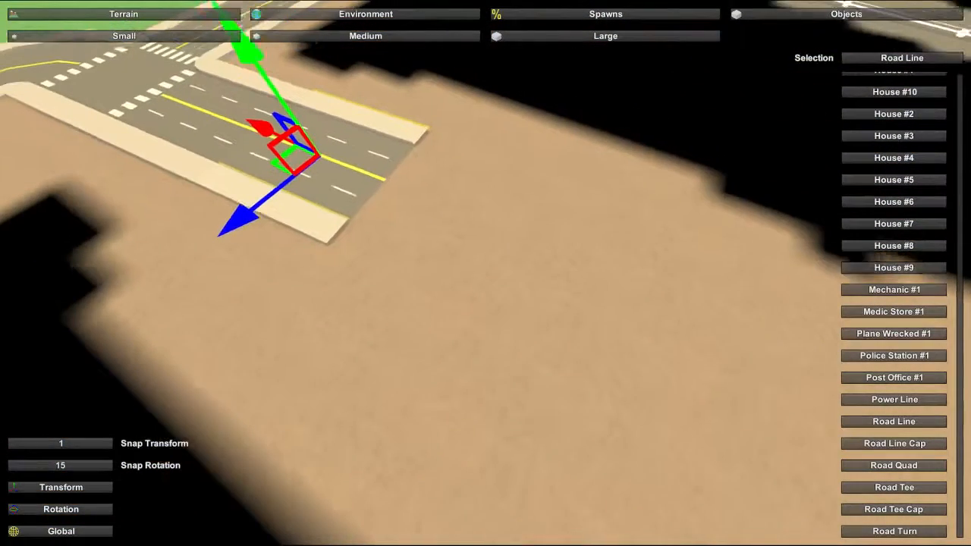
right_click_drag(485, 273, 486, 273)
left_click(464, 213)
key("e")
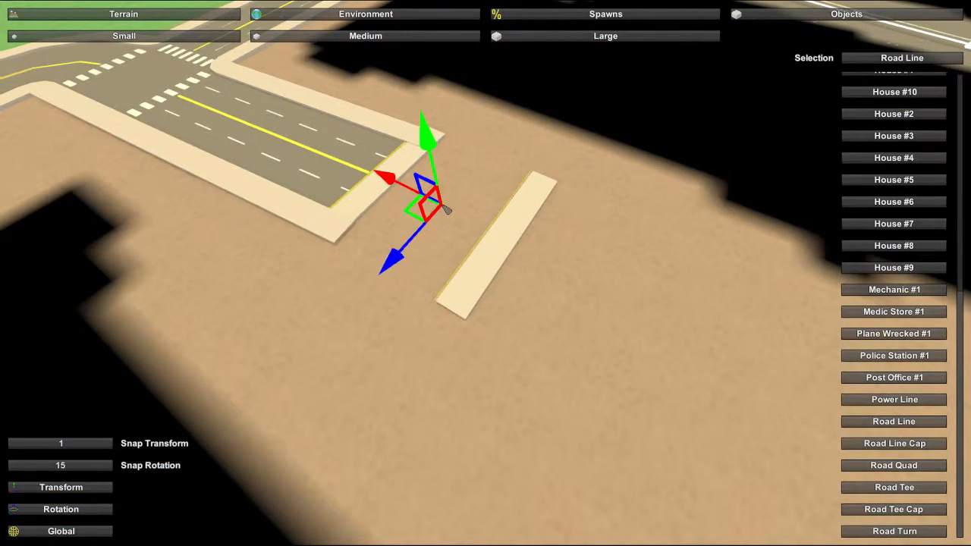
left_click_drag(394, 184, 405, 190)
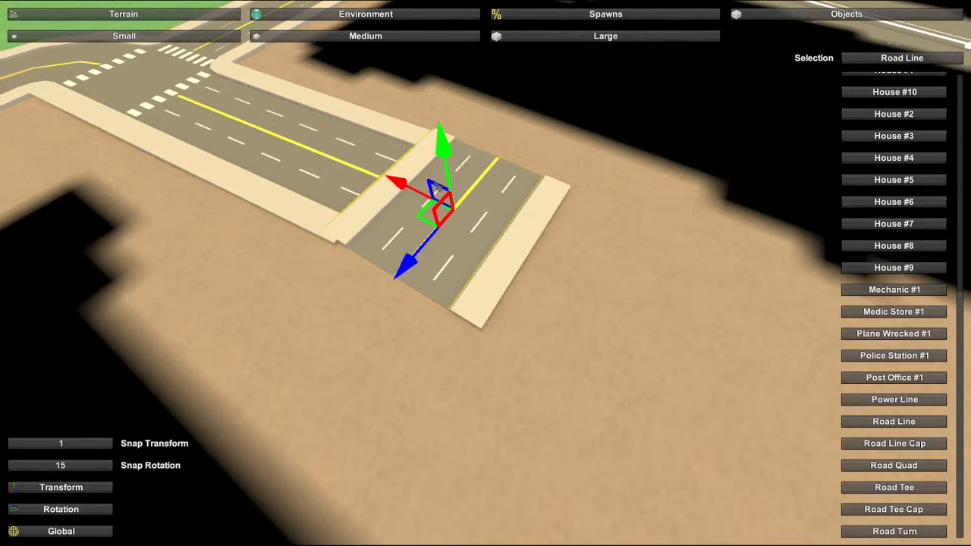
Step: Rotate the third Road Line a quarter turn parallel to the road and shift it until its lane markings line up with the open end
key("w")
left_click_drag(505, 286, 461, 294)
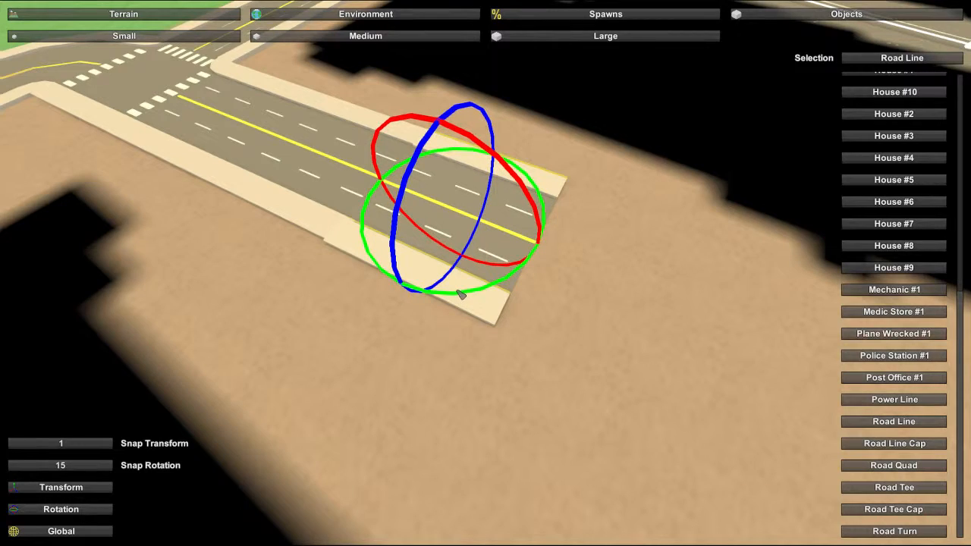
key("w")
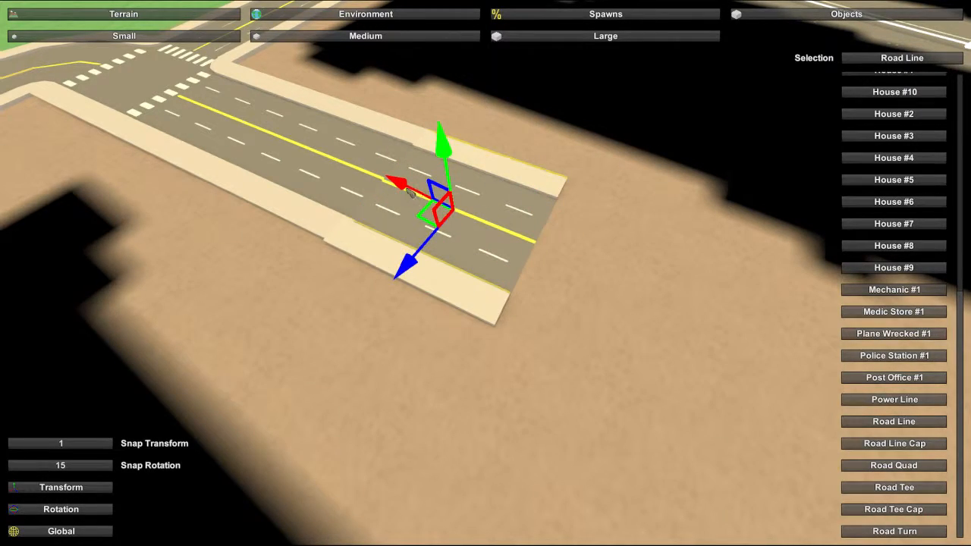
left_click_drag(404, 188, 412, 191)
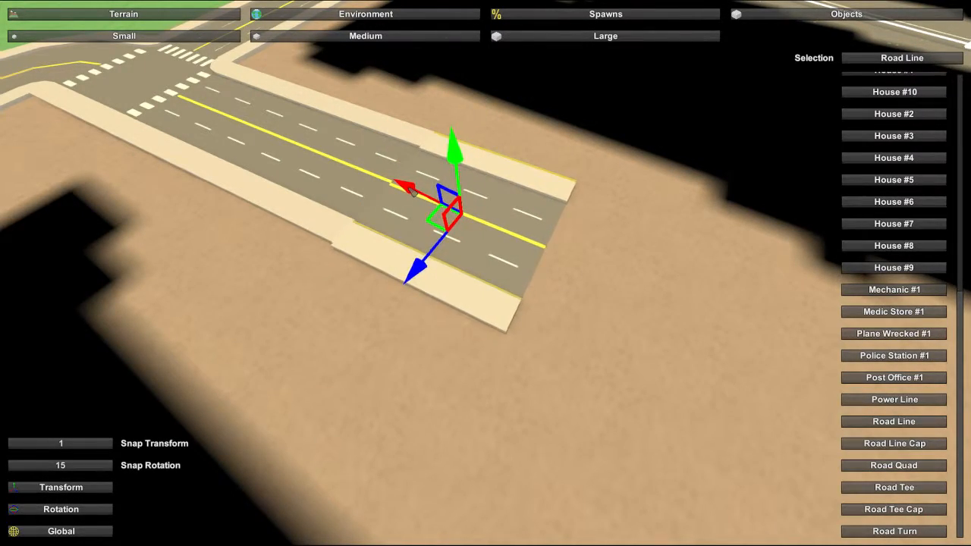
left_click_drag(418, 273, 416, 280)
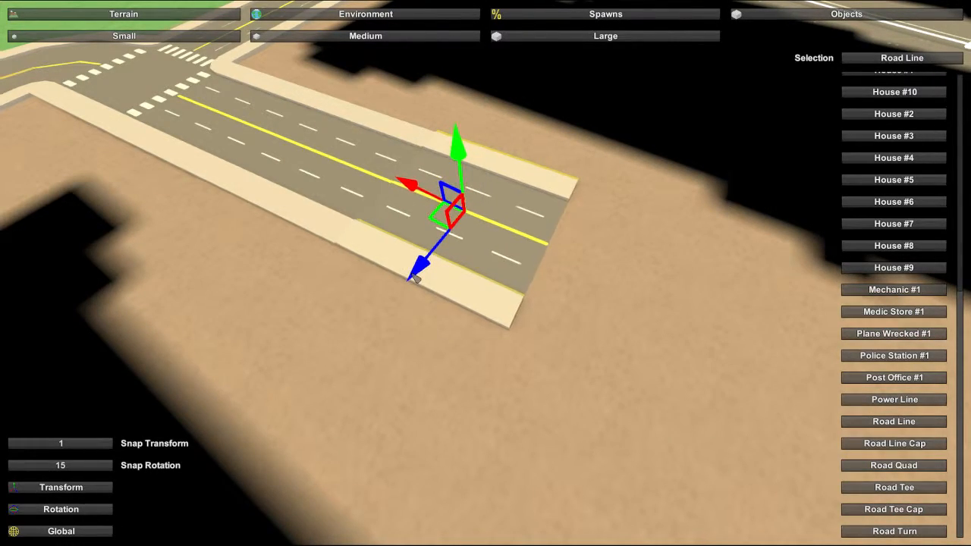
left_click_drag(407, 184, 409, 189)
Step: Adjust the third Road Line's height and sideways position so its surface and curbs sit flush with the adjoining piece
left_click_drag(459, 144, 460, 148)
right_click_drag(461, 149, 511, 103)
key("w")
key("a")
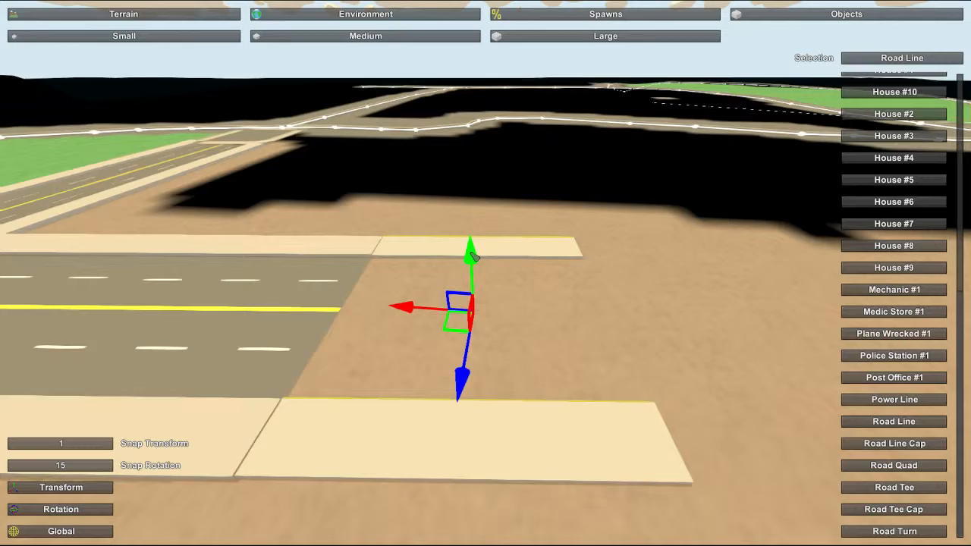
key("w")
right_click_drag(485, 298, 564, 300)
key("s")
key("w")
key("s")
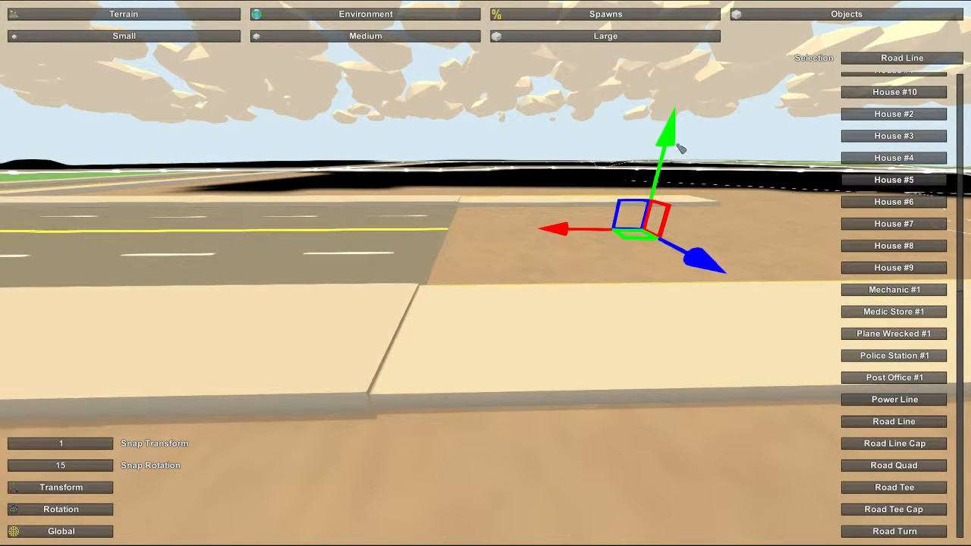
left_click_drag(671, 138, 673, 137)
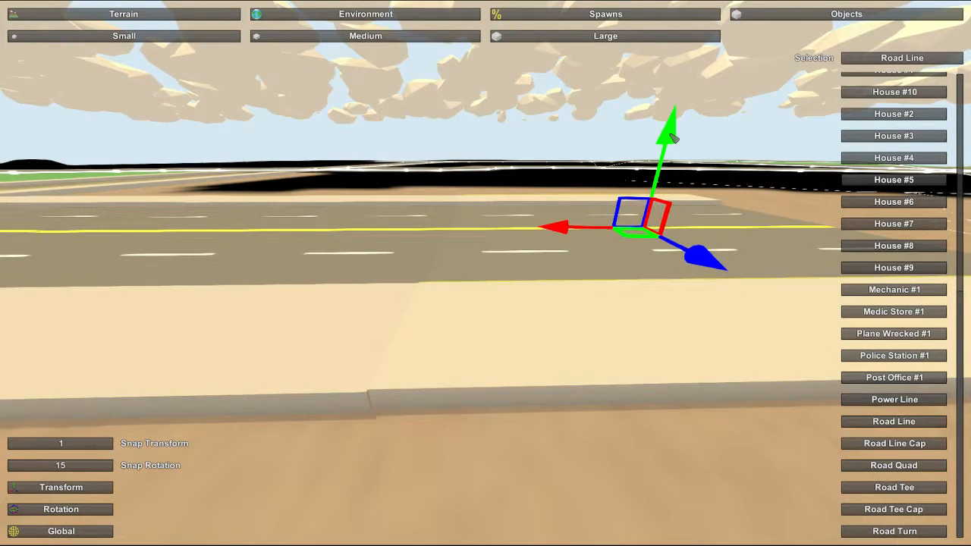
left_click_drag(704, 262, 707, 265)
Step: Place a fourth Road Line on the ground just beyond the open end of the extended road
key("a")
right_click_drag(707, 265, 538, 372)
key("a")
key("d")
key("s")
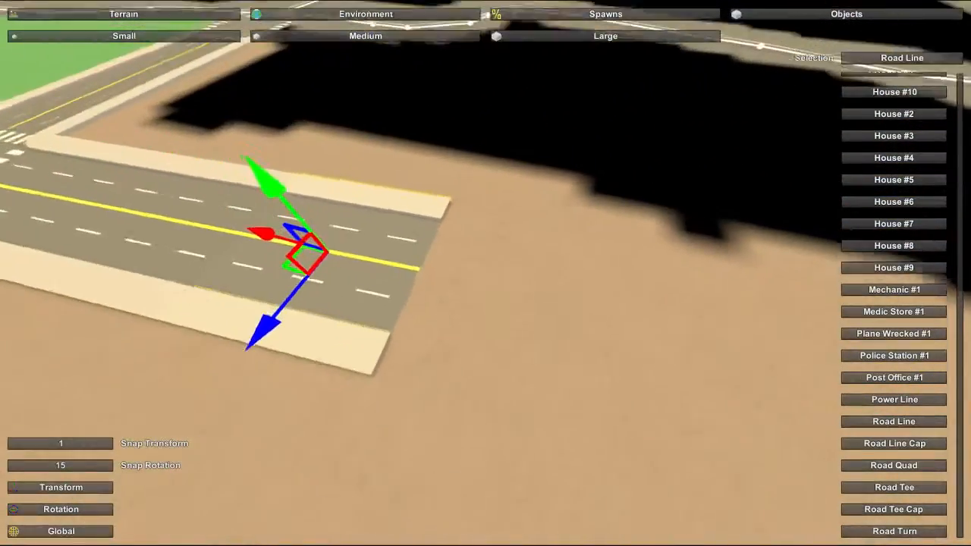
right_click_drag(485, 273, 500, 278)
left_click(532, 311)
key("e")
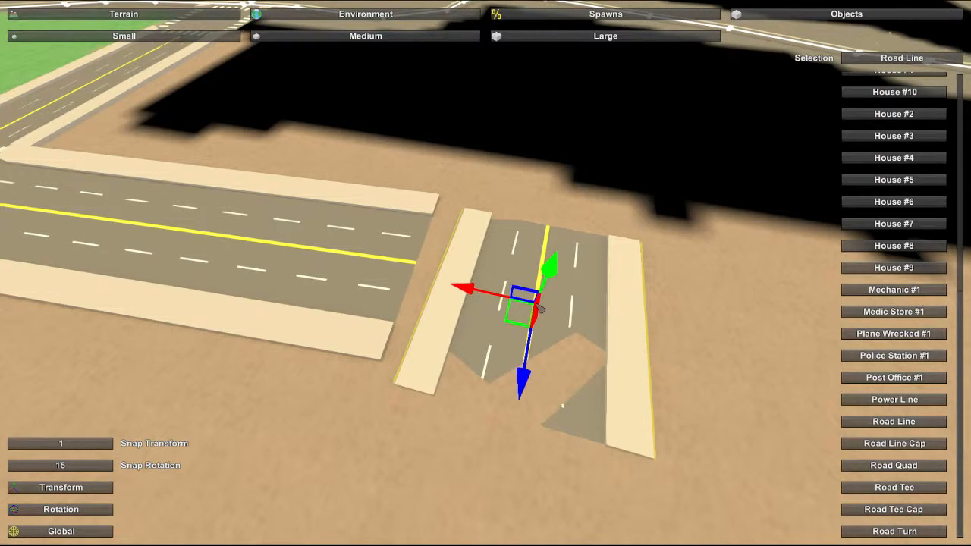
key("e")
key("e")
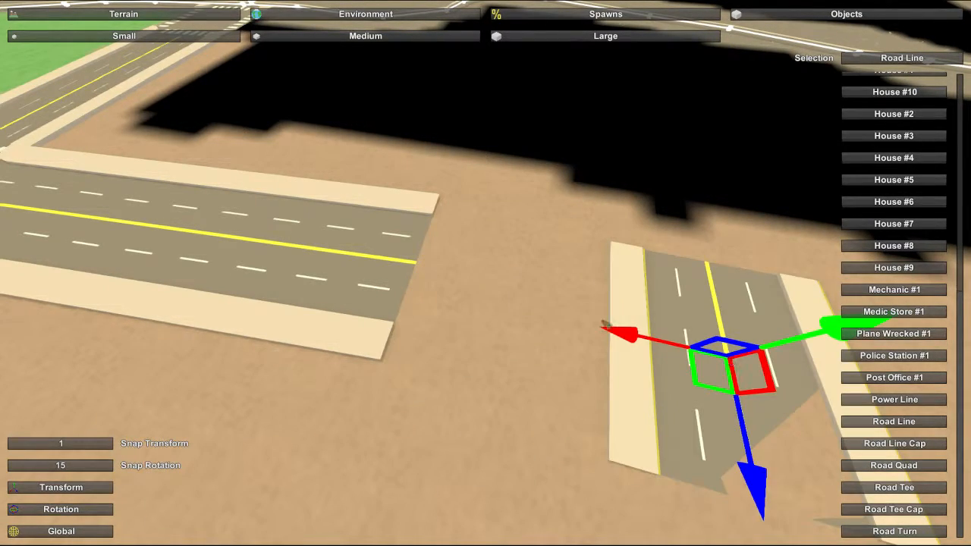
key("e")
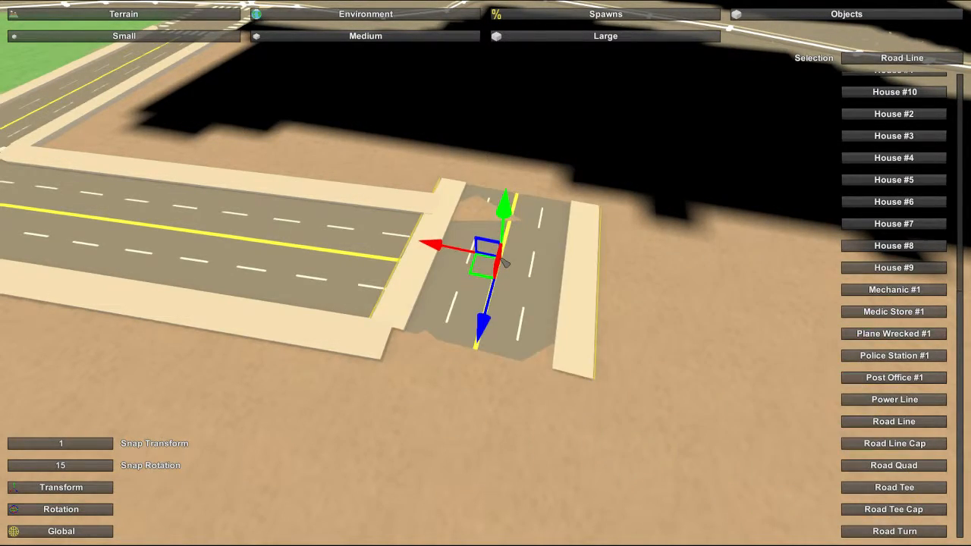
key("e")
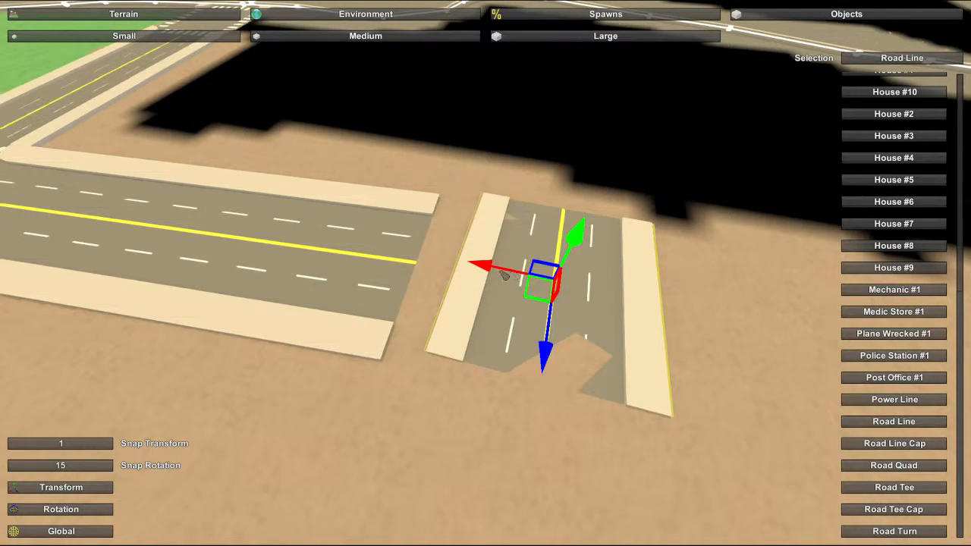
key("e")
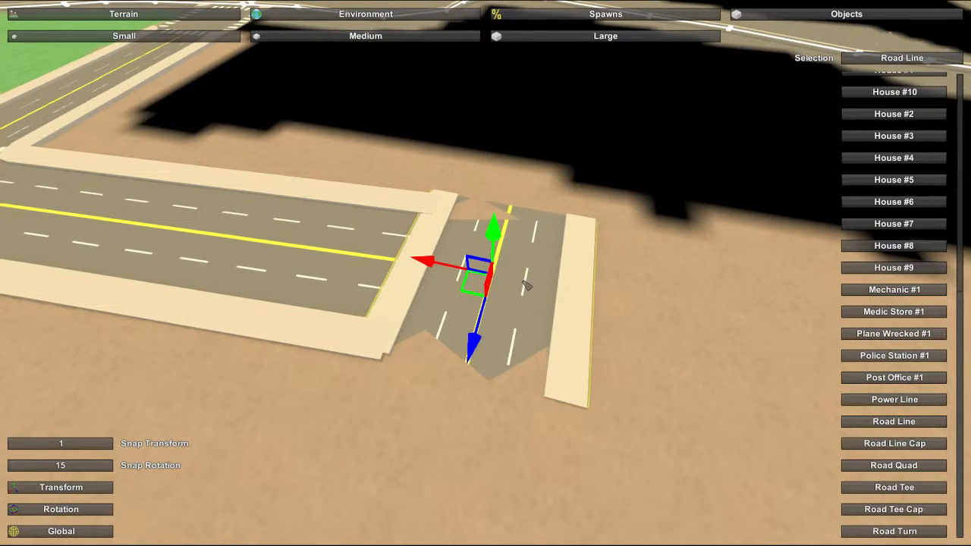
key("e")
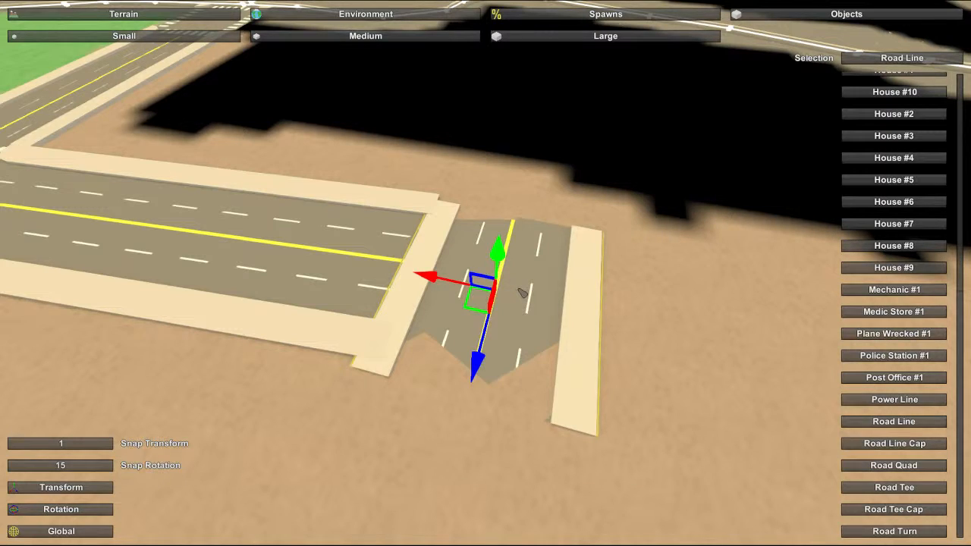
key("e")
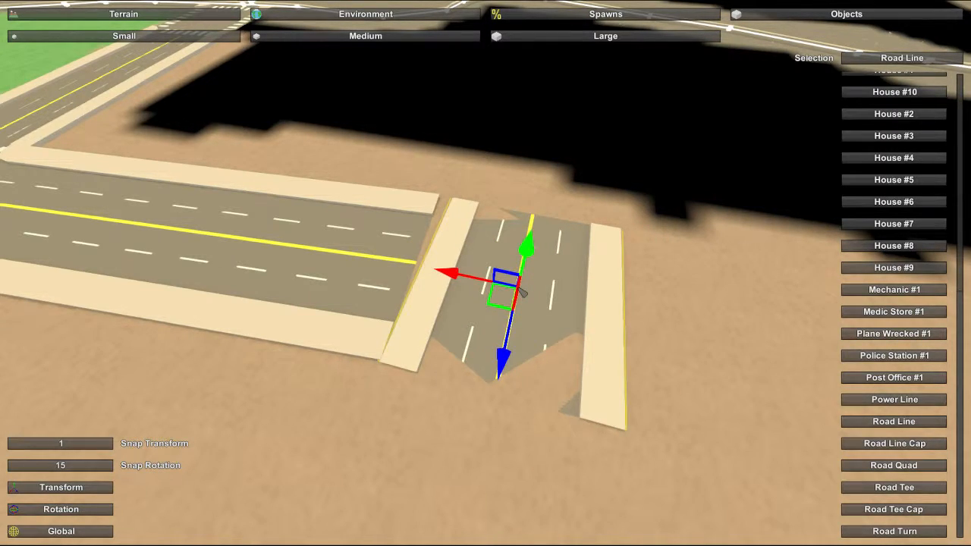
Step: Rotate the fourth Road Line a quarter turn and nudge it sideways and lengthwise until it joins the road's end
key("r")
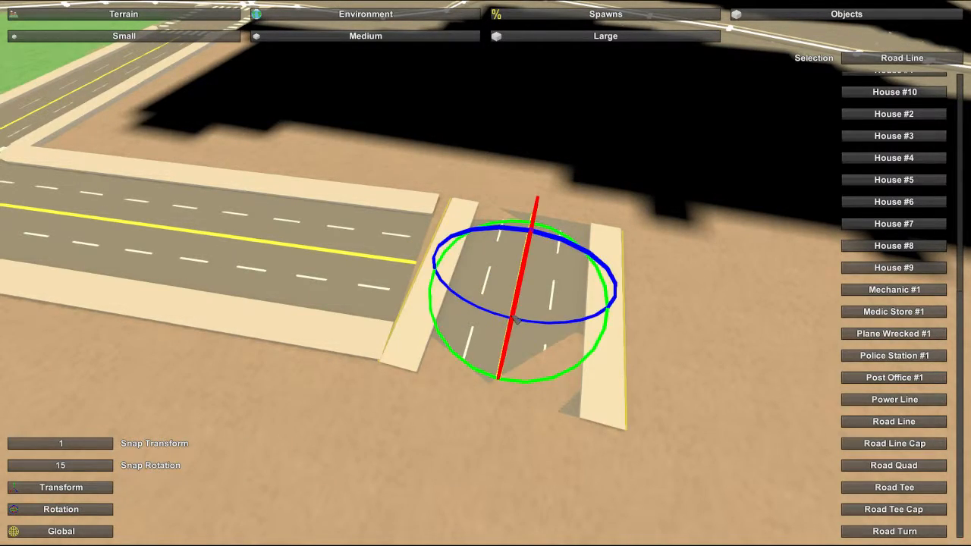
left_click_drag(544, 385, 498, 392)
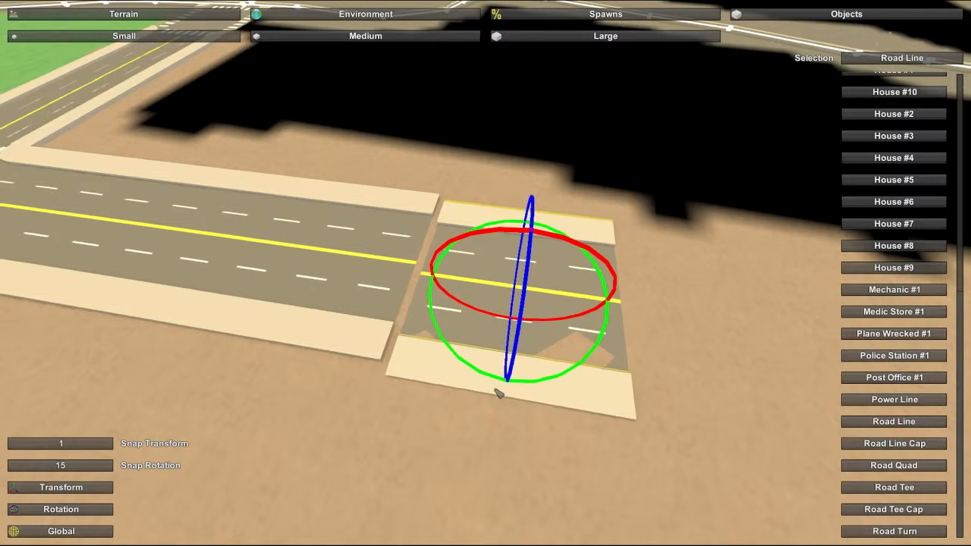
key("q")
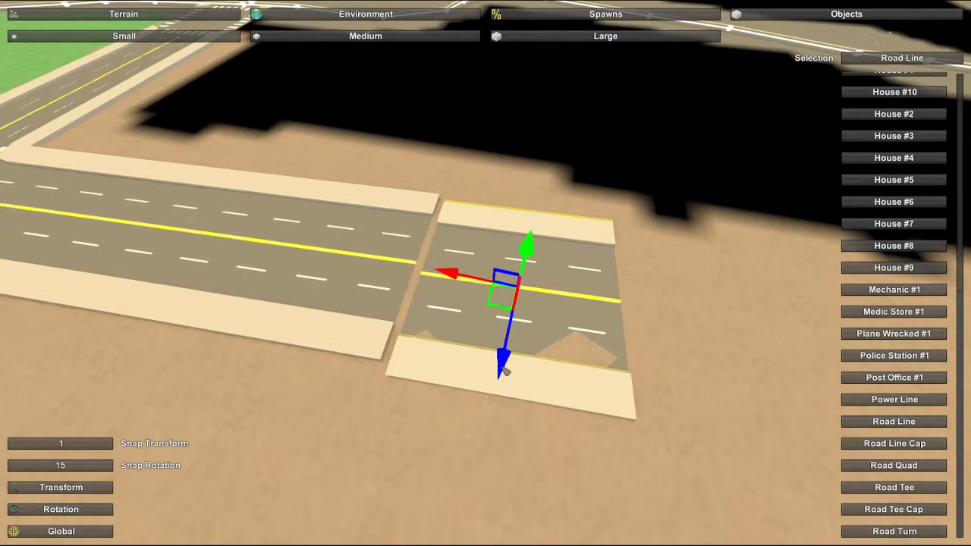
left_click_drag(504, 371, 506, 364)
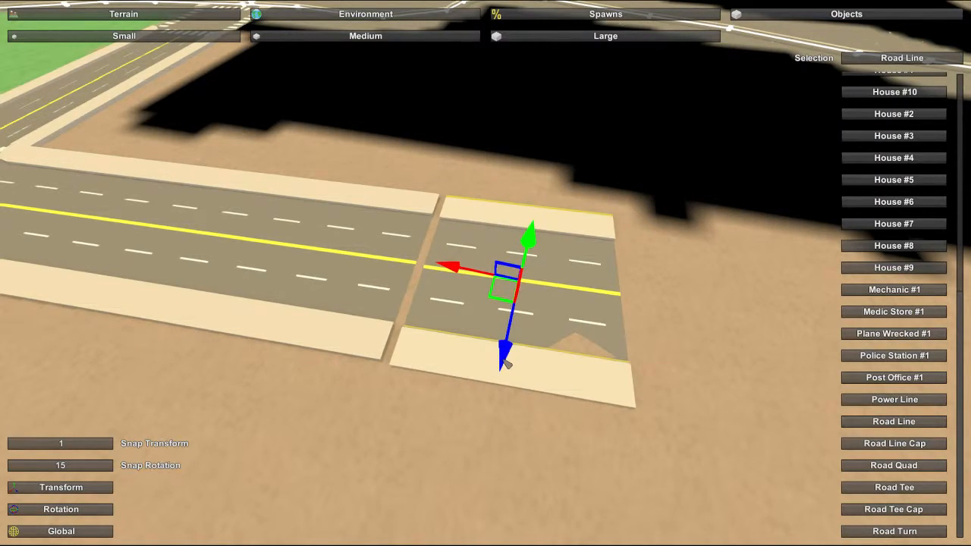
left_click_drag(460, 269, 451, 268)
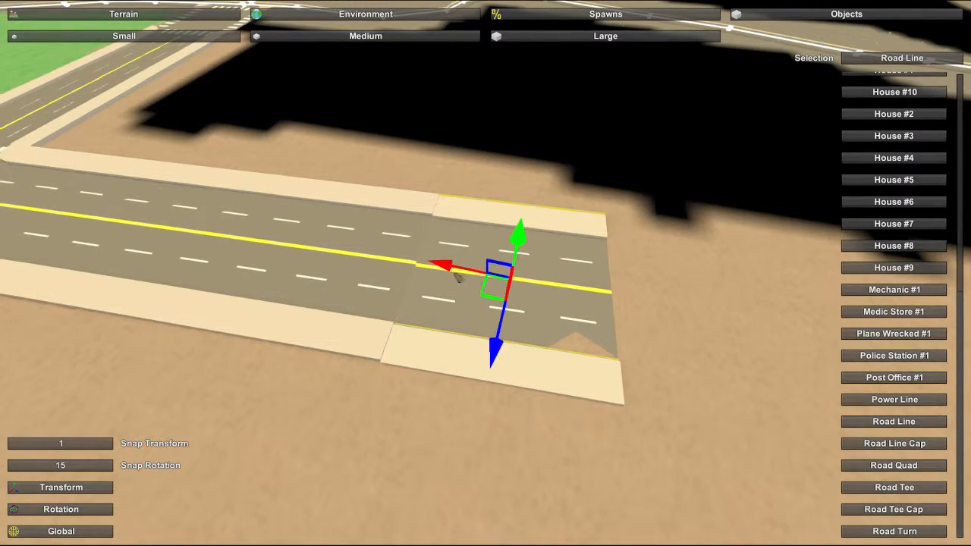
left_click_drag(497, 354, 496, 352)
left_click_drag(446, 267, 445, 267)
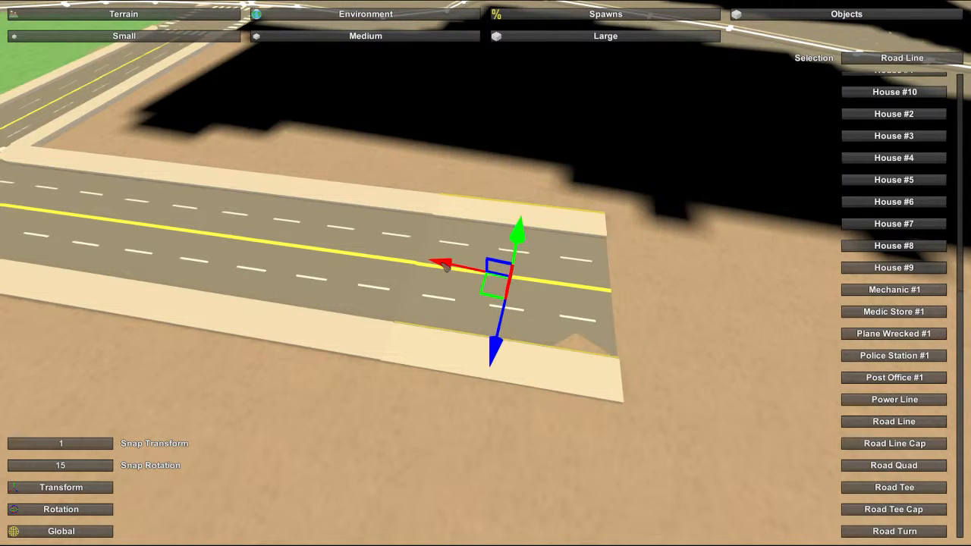
Step: Inspect the joint between the third and fourth Road Lines close up along the lane markings and curbs
right_click_drag(521, 251, 501, 251)
key("w")
key("d")
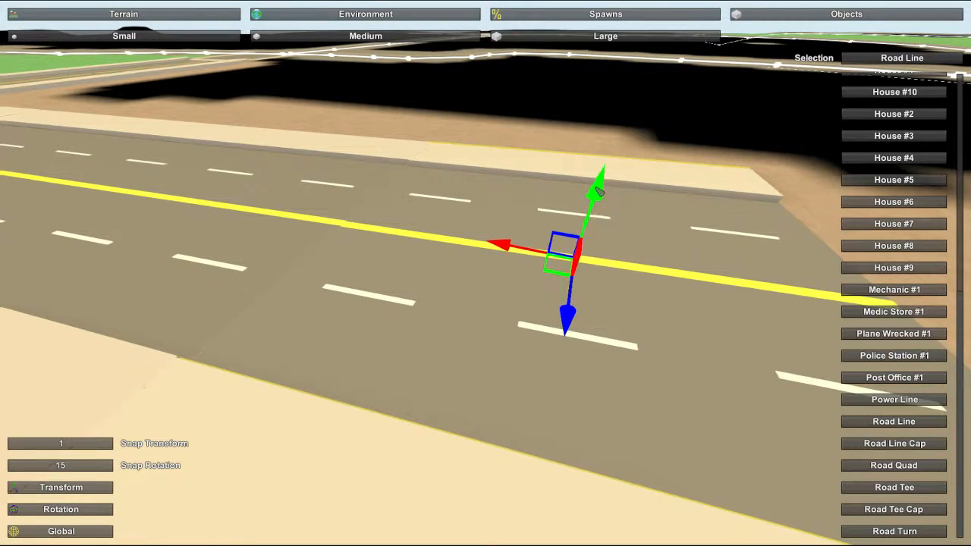
right_click_drag(570, 202, 599, 190)
key("a")
right_click_drag(455, 277, 487, 267)
key("d")
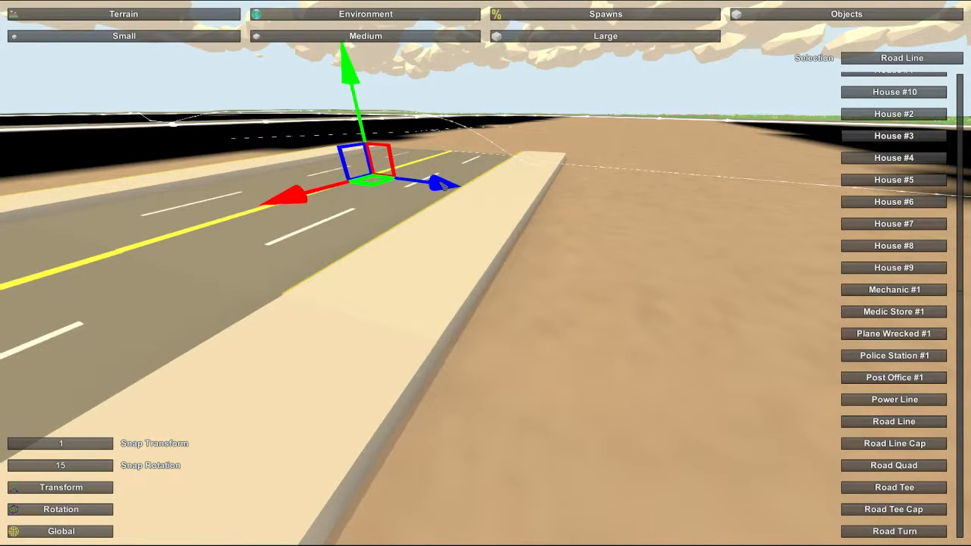
right_click_drag(487, 267, 546, 247)
key("a")
key("d")
Step: Place a fifth Road Line past the end of the fourth and shift it sideways toward the road's centre line
right_click_drag(486, 266, 251, 273)
key("d")
key("w")
key("w")
key("w")
key("w")
key("w")
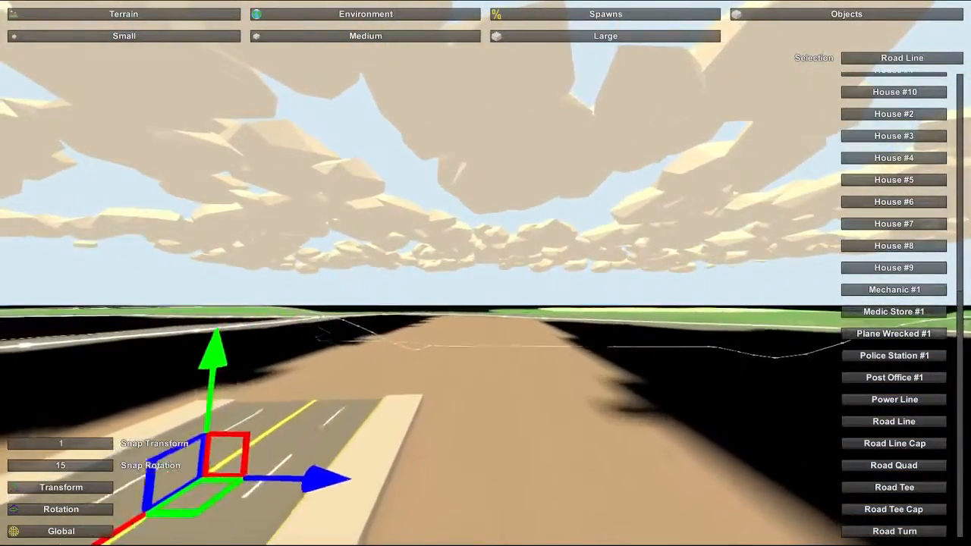
right_click_drag(485, 273, 341, 409)
key("s")
left_click(500, 257)
right_click_drag(507, 260, 697, 264)
key("a")
key("e")
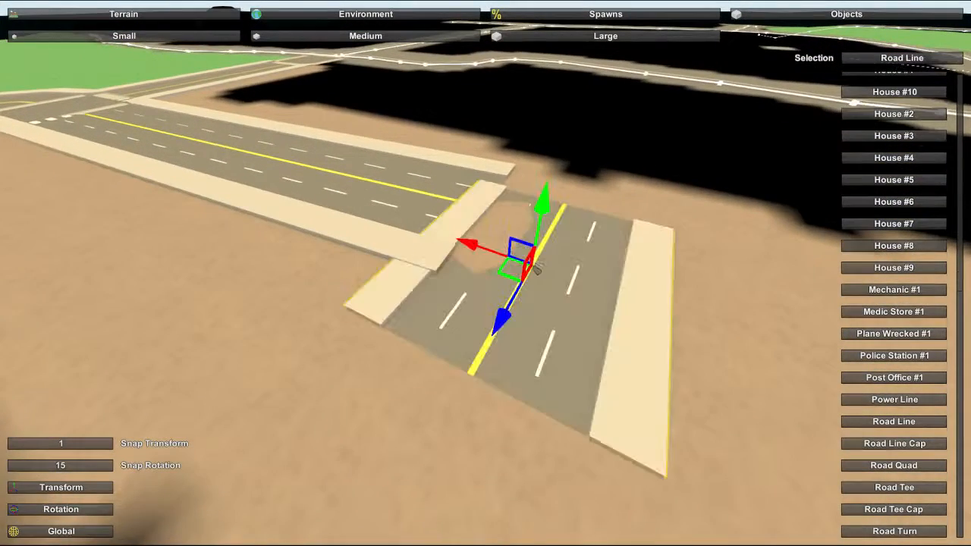
key("e")
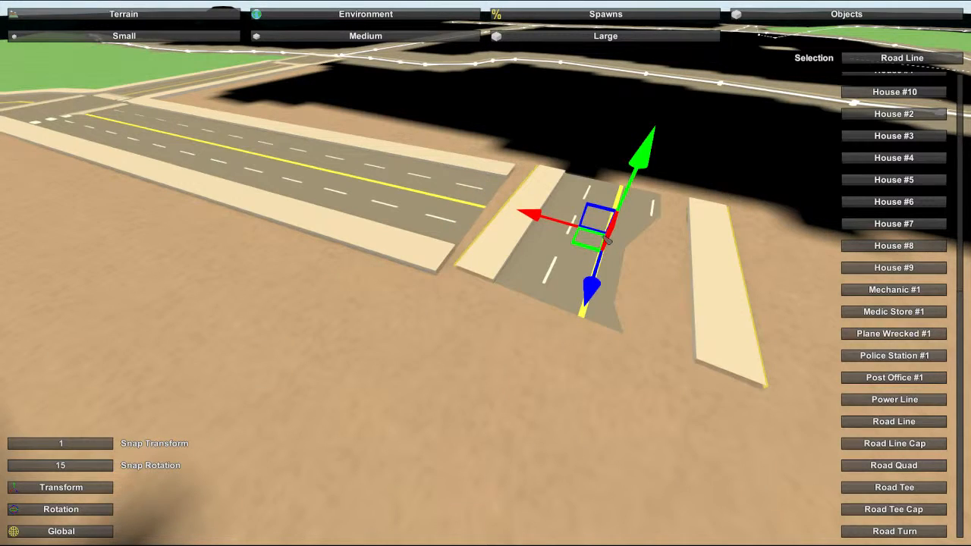
key("e")
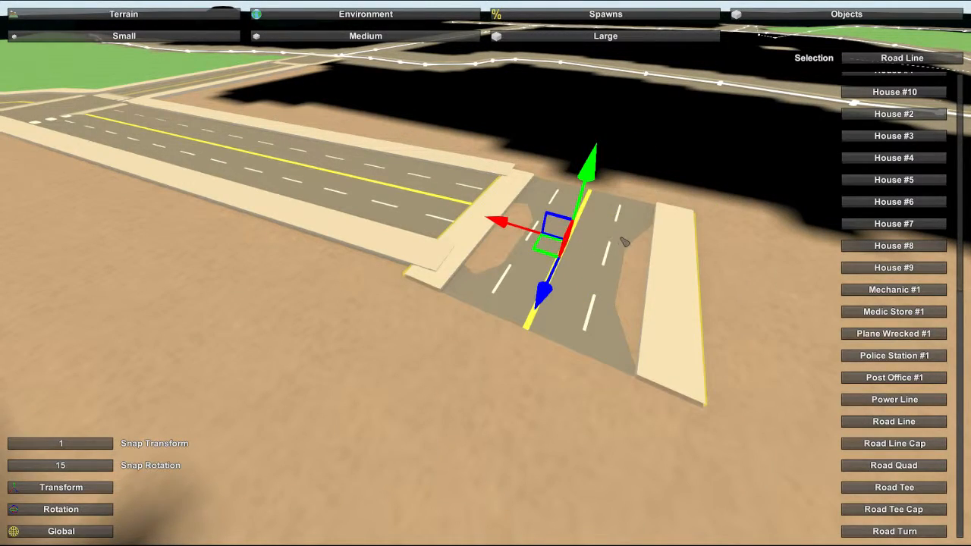
key("e")
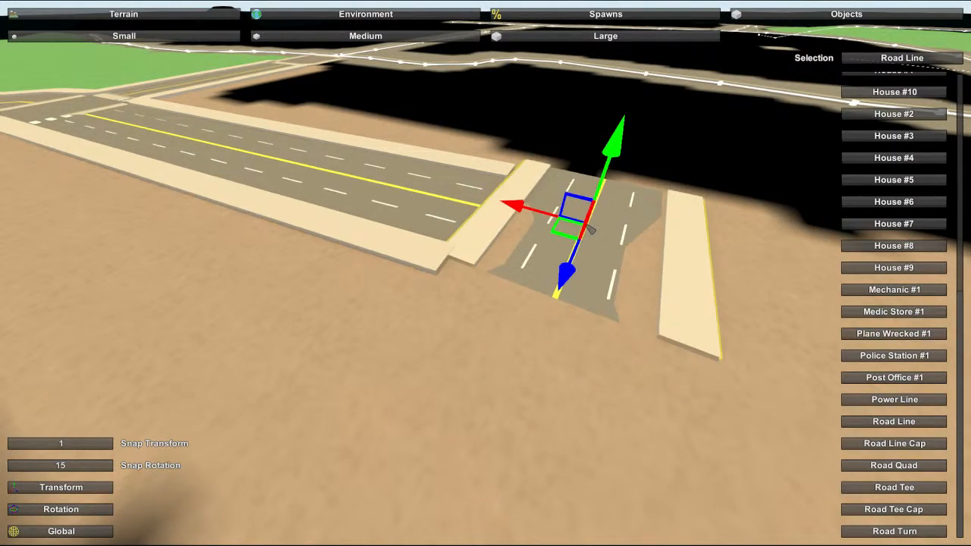
left_click_drag(574, 258, 574, 269)
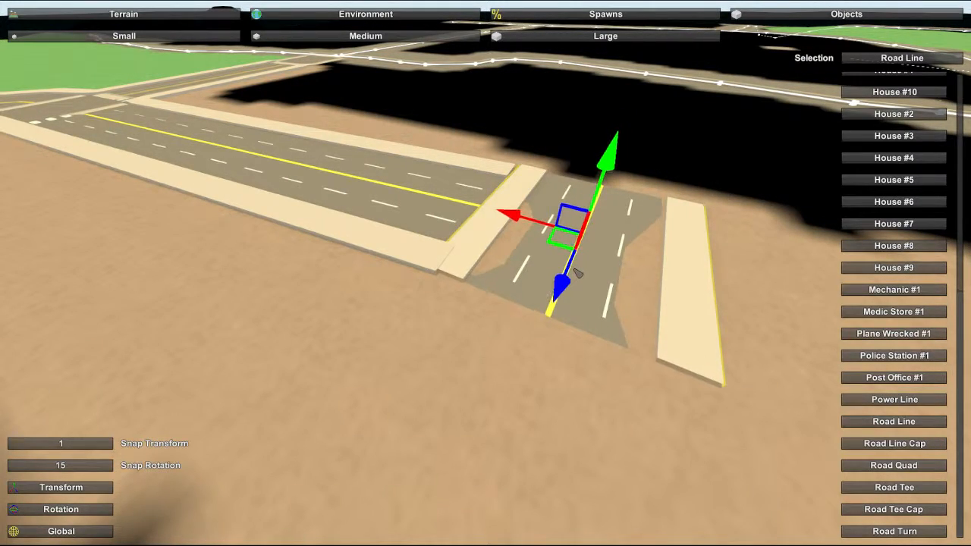
Step: Rotate the fifth Road Line a quarter turn parallel to the road and adjust its lengthwise and sideways position at the open end
key("e")
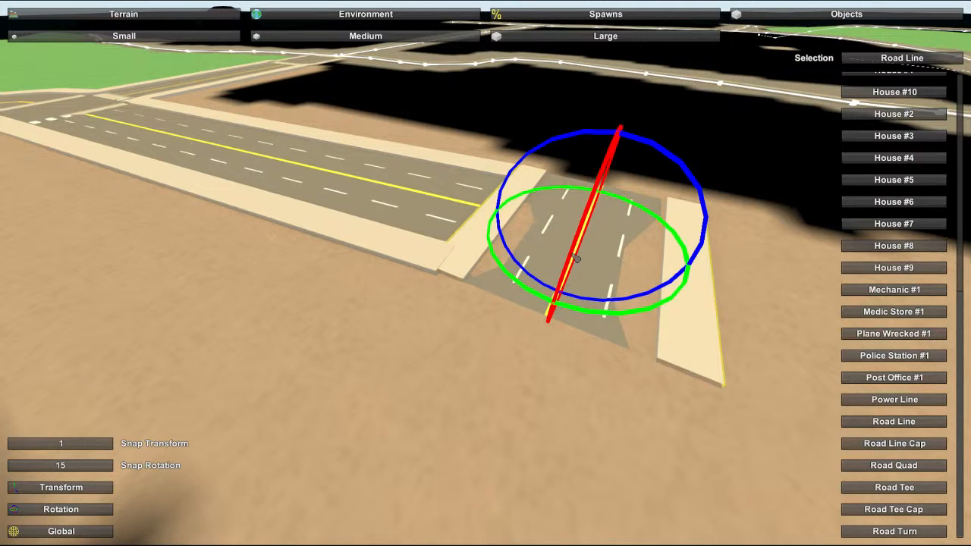
left_click_drag(515, 278, 566, 302)
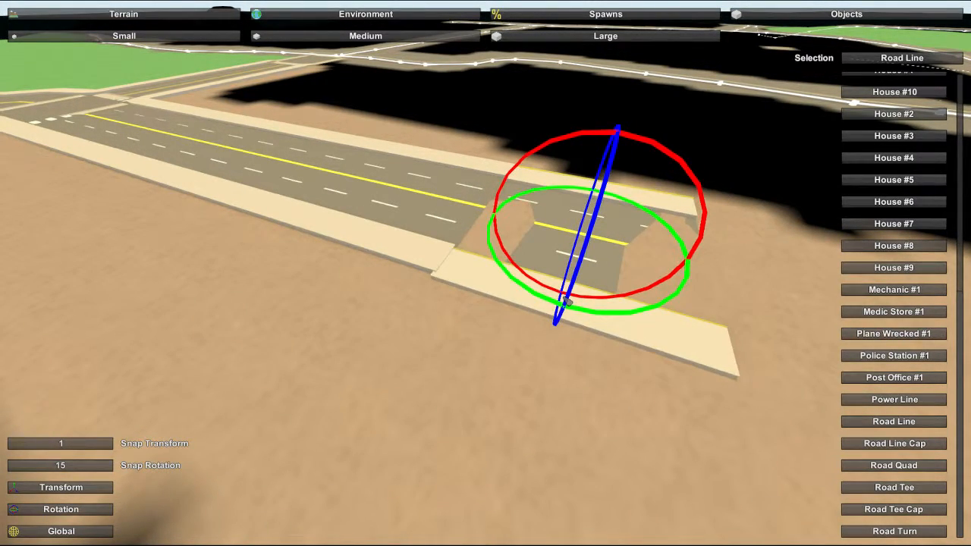
key("q")
left_click_drag(509, 215, 514, 217)
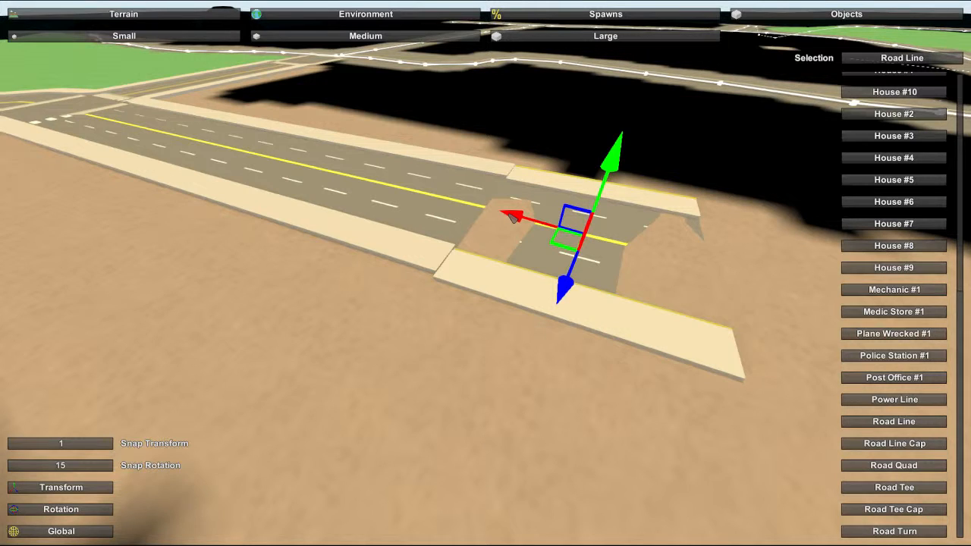
left_click_drag(565, 288, 567, 285)
Step: Fine-tune the fifth Road Line's sideways position and height until its curbs and centre line match the adjoining piece
right_click_drag(567, 284, 507, 261)
key("w")
key("s")
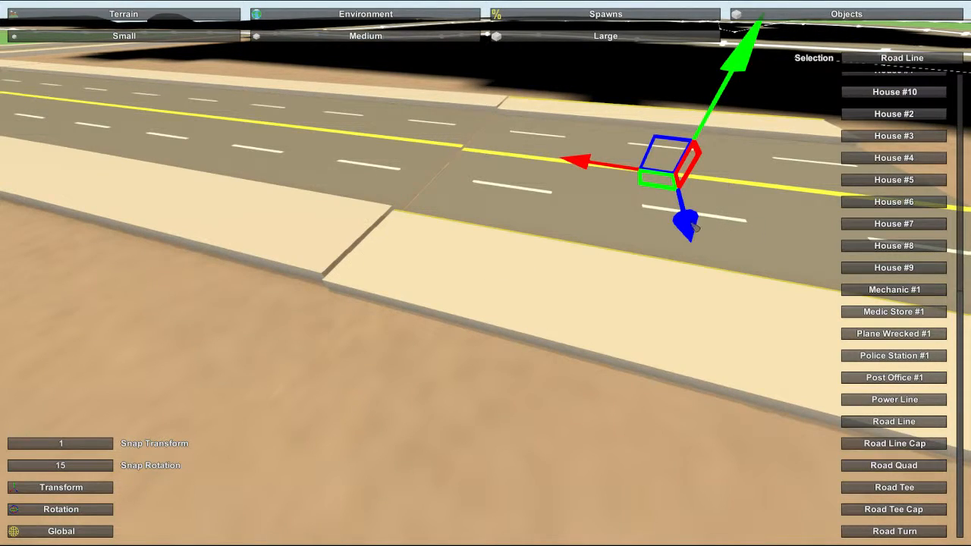
left_click_drag(693, 228, 692, 226)
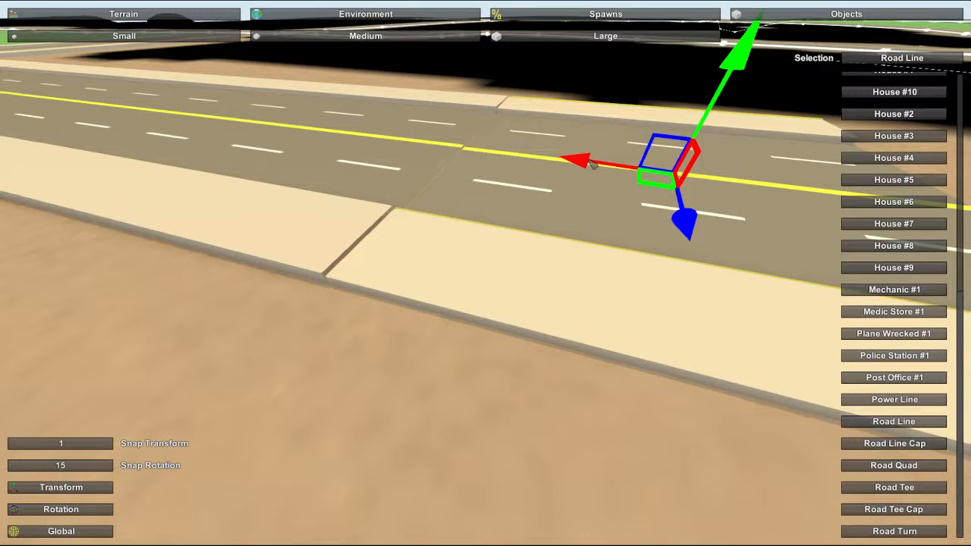
left_click_drag(739, 65, 739, 63)
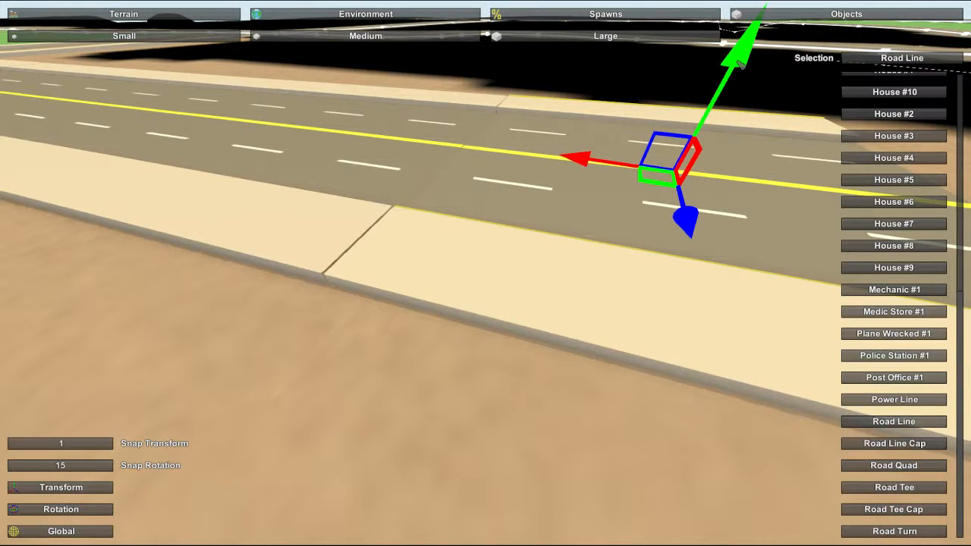
Step: Slide the fifth Road Line lengthwise to close the gap in the curb at its joint with the fourth
key("w")
right_click_drag(659, 139, 774, 54)
key("w")
key("a")
key("d")
key("s")
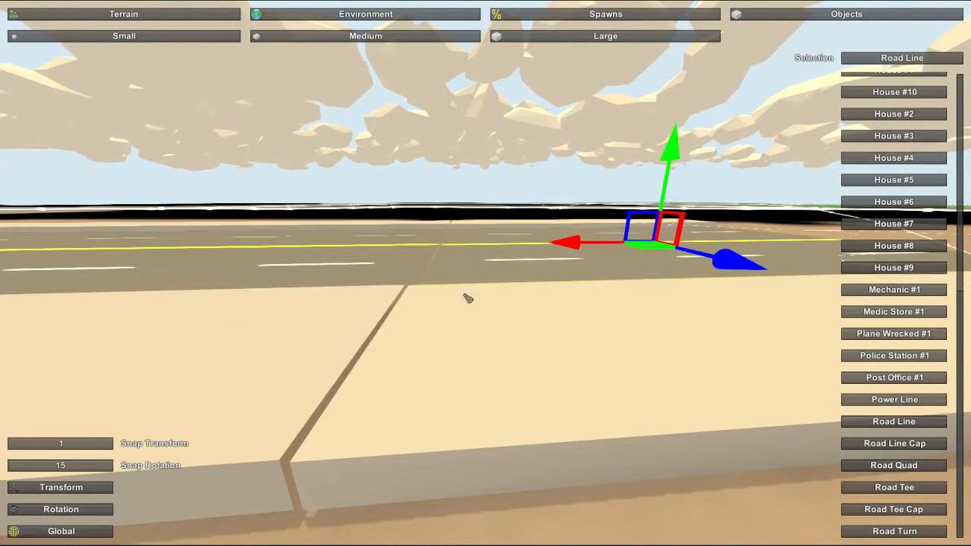
left_click_drag(571, 247, 562, 252)
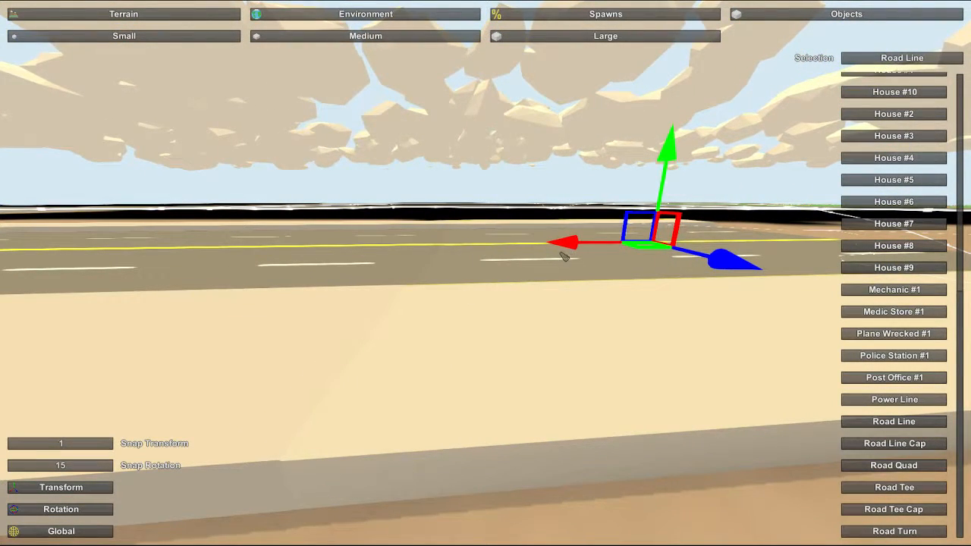
Step: Place a sixth Road Line past the open end of the fifth and shift it sideways and lengthwise toward the road's end
right_click_drag(561, 252, 563, 252)
key("d")
key("s")
right_click_drag(490, 271, 448, 303)
left_click(658, 291)
key("e")
left_click_drag(644, 335, 657, 302)
left_click_drag(599, 246, 563, 244)
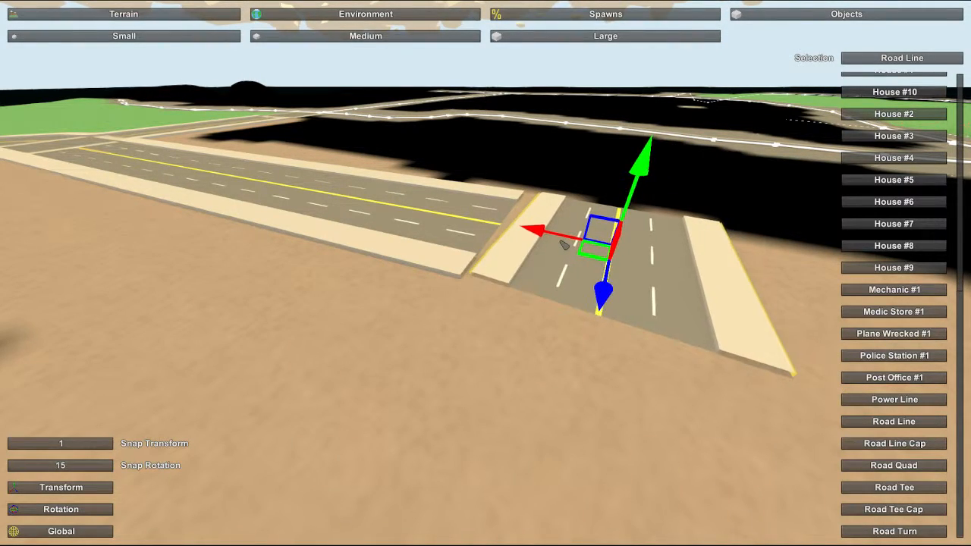
Step: Rotate the sixth Road Line a quarter turn parallel to the road and slide it against the end of the fifth
key("e")
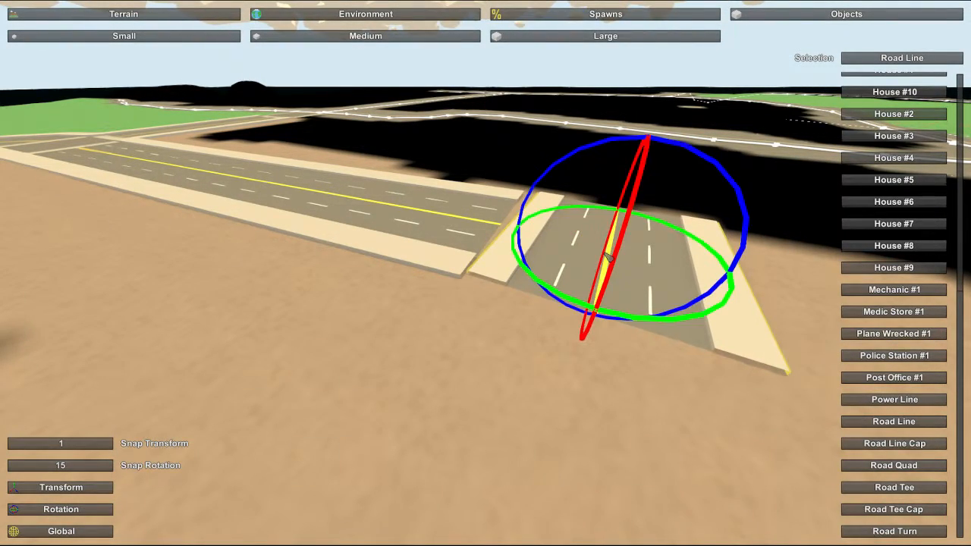
left_click_drag(687, 323, 643, 331)
key("w")
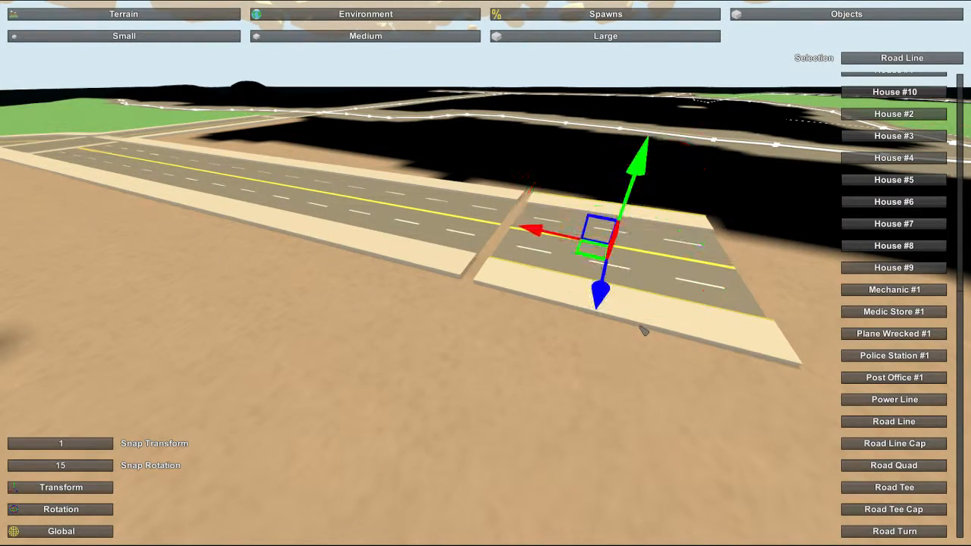
left_click_drag(544, 237, 531, 237)
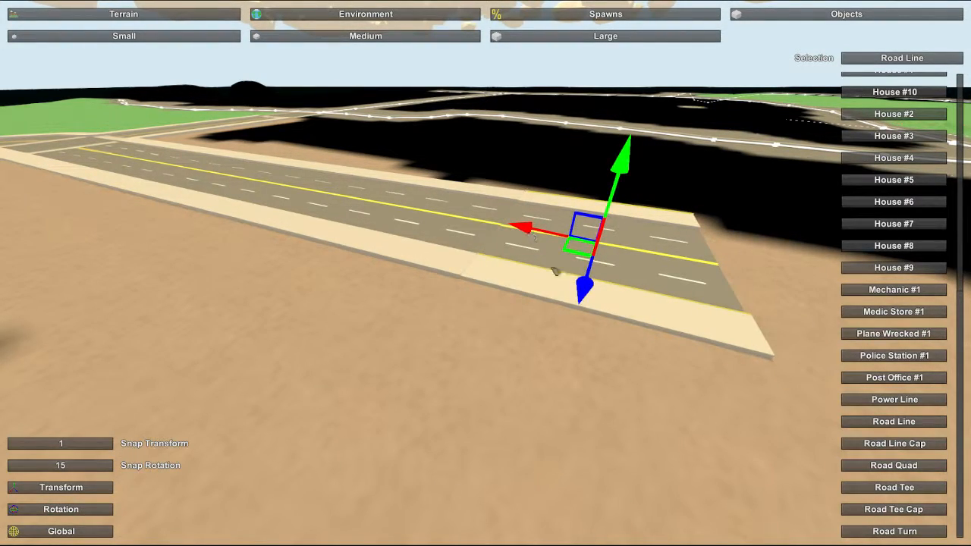
left_click_drag(583, 295, 583, 296)
Step: Raise the sixth Road Line to the adjoining surface height and nudge it sideways until the curb edges line up
right_click_drag(583, 297, 619, 295)
key("w")
key("s")
key("w")
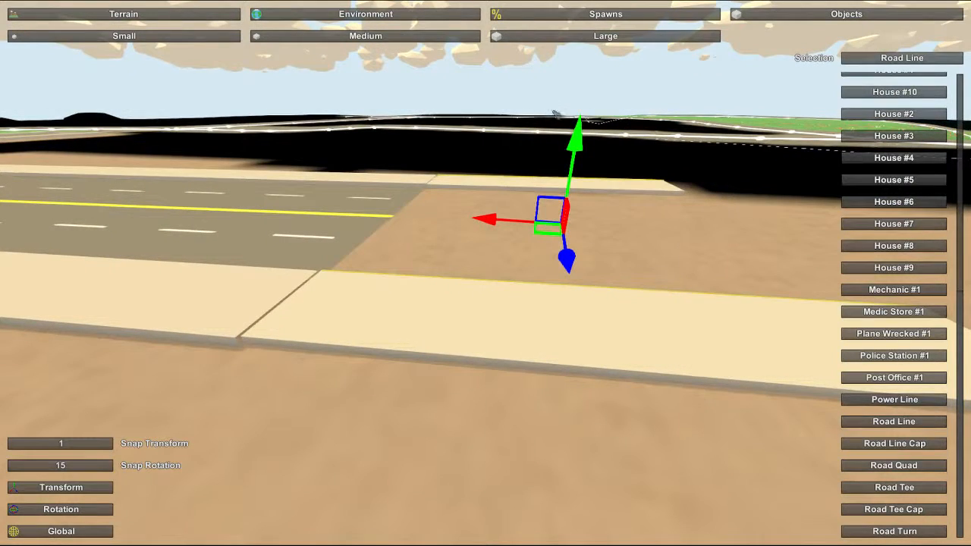
left_click_drag(573, 144, 577, 144)
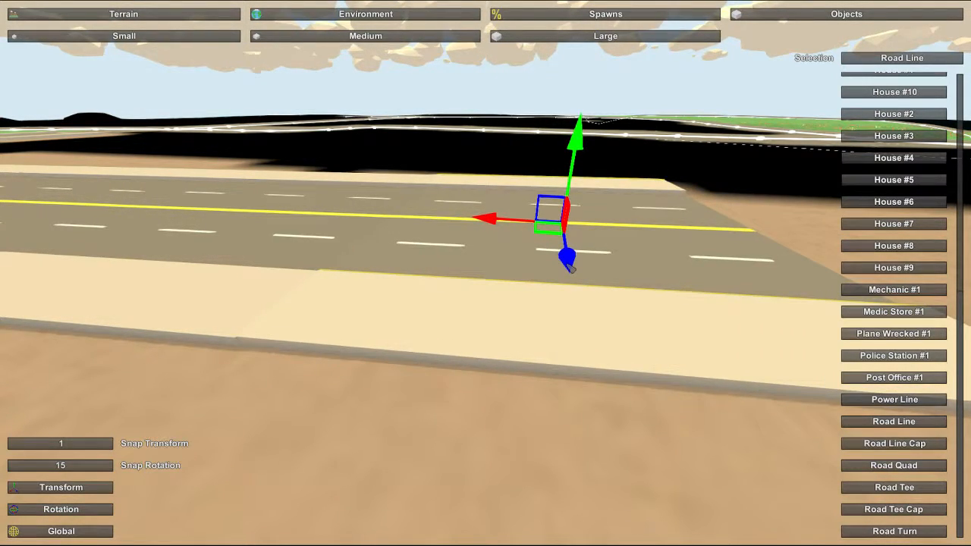
key("a")
right_click_drag(512, 290, 789, 311)
right_click_drag(486, 273, 499, 229)
key("w")
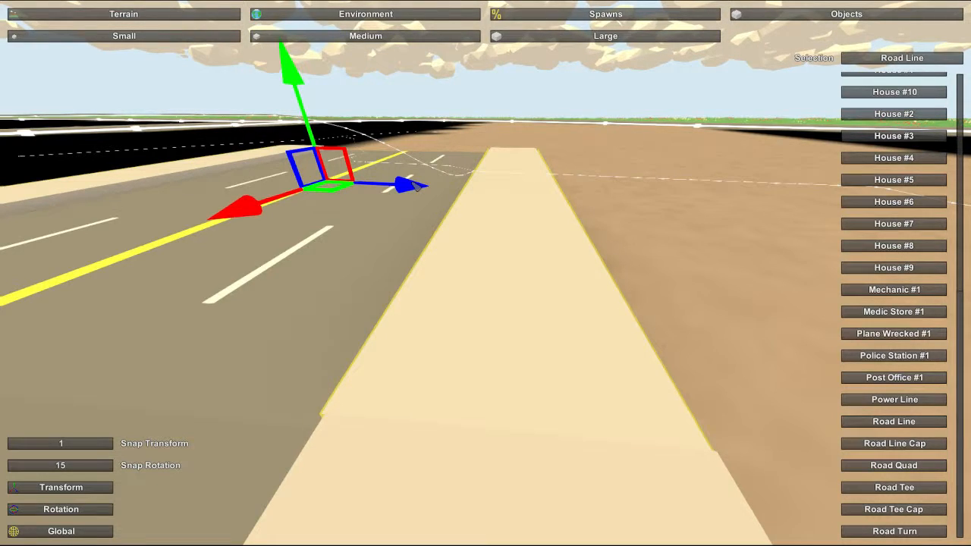
left_click_drag(416, 187, 418, 186)
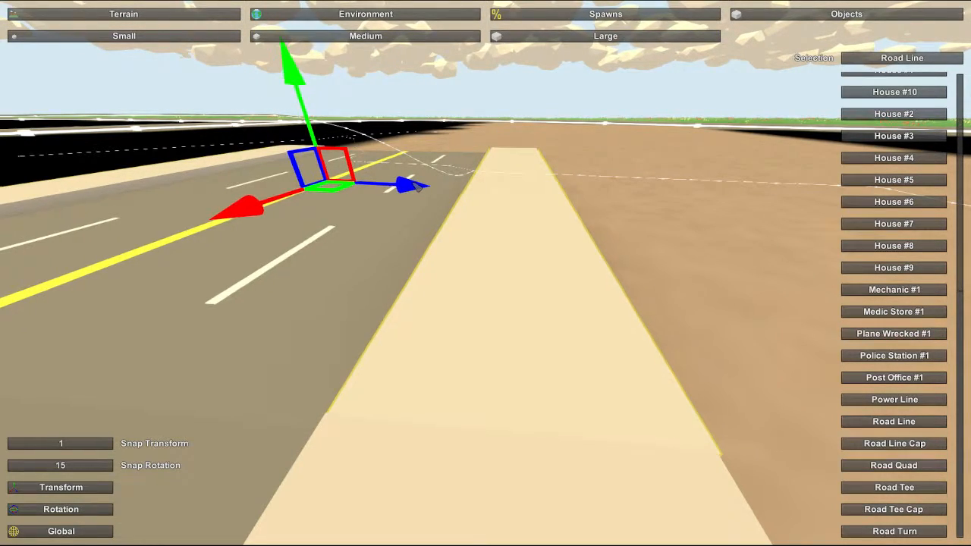
Step: Place a seventh Road Line past the open end of the sixth and turn it slightly to square it with the road
left_click(739, 289)
key("d")
right_click_drag(849, 17, 576, 17)
right_click_drag(485, 273, 281, 292)
key("s")
key("e")
key("a")
right_click_drag(500, 288, 796, 345)
key("s")
key("e")
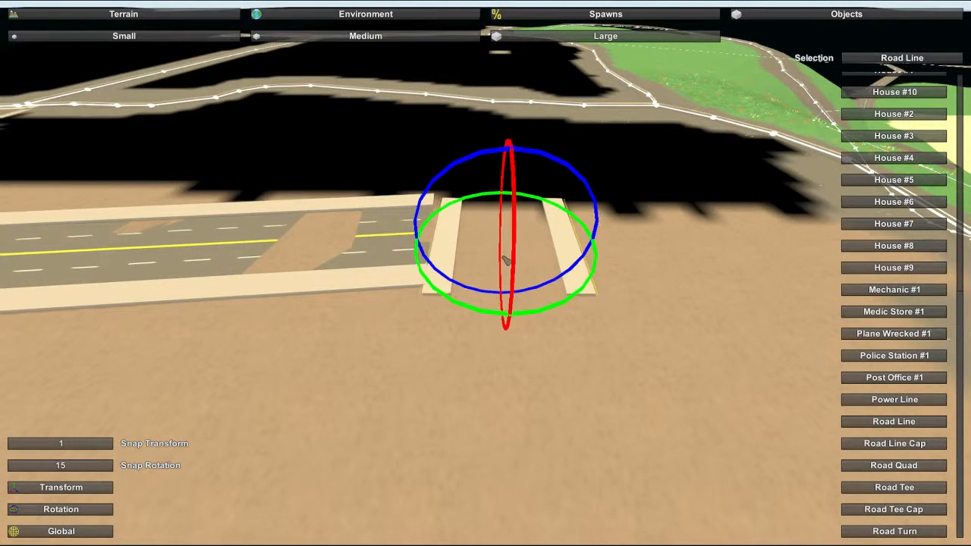
left_click_drag(464, 307, 467, 310)
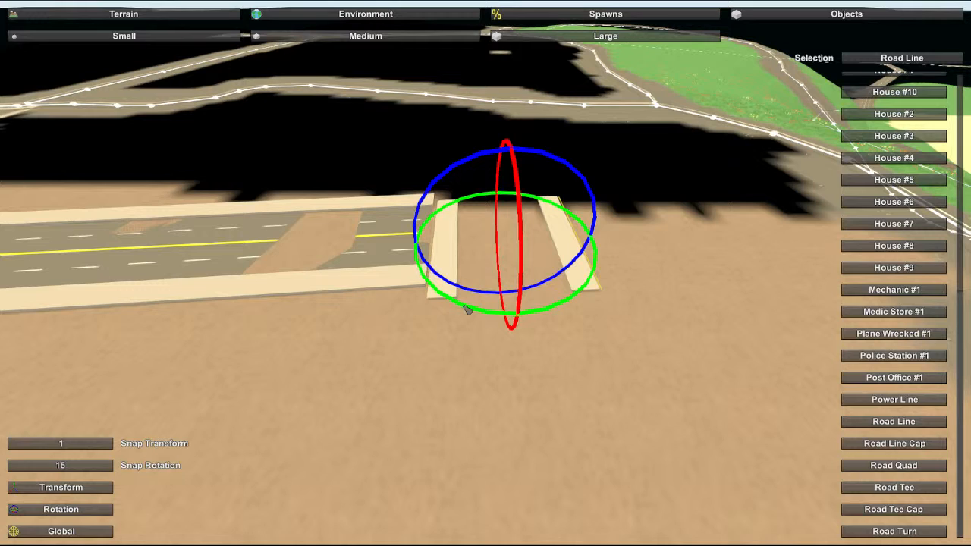
Step: Shift the seventh Road Line in line with the road, rotate it a quarter turn and slide it toward the sixth
key("w")
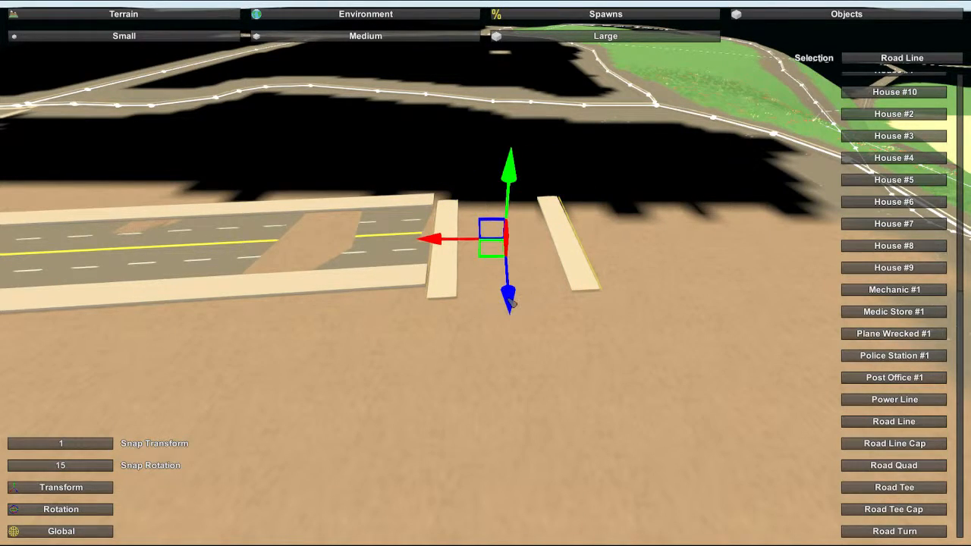
left_click_drag(513, 304, 513, 293)
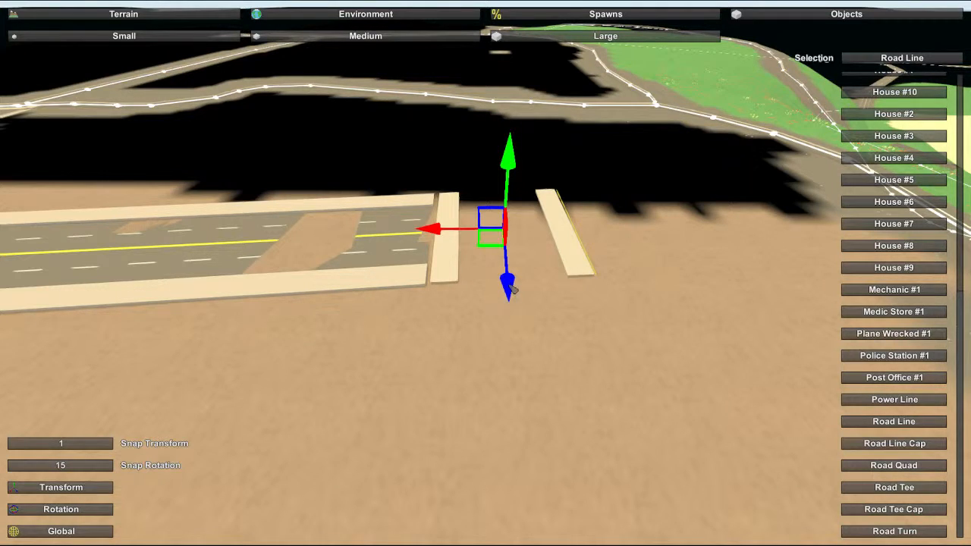
key("e")
left_click_drag(570, 294, 520, 311)
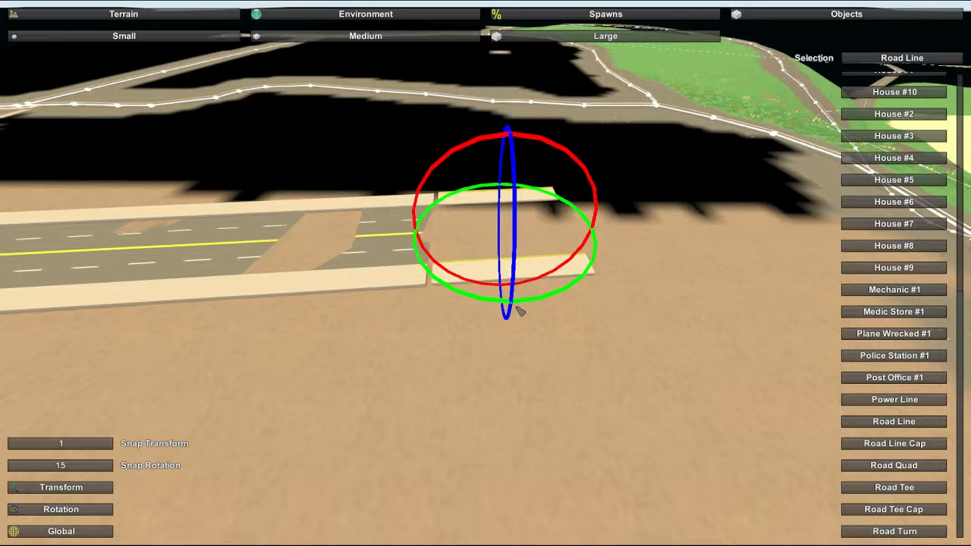
key("w")
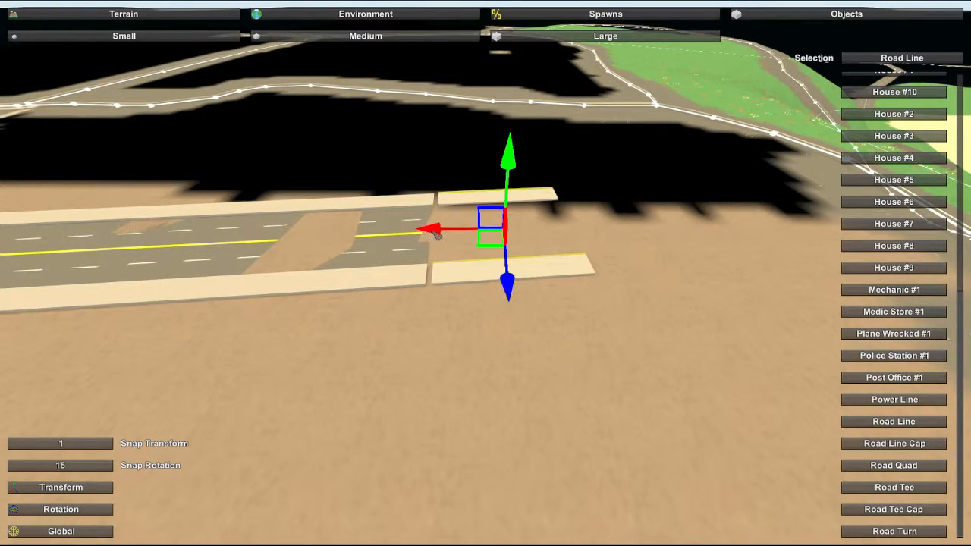
left_click_drag(438, 236, 434, 236)
Step: Adjust the seventh Road Line's sideways position and height to match the curb and surface of the sixth
key("w")
right_click_drag(434, 235, 572, 232)
key("d")
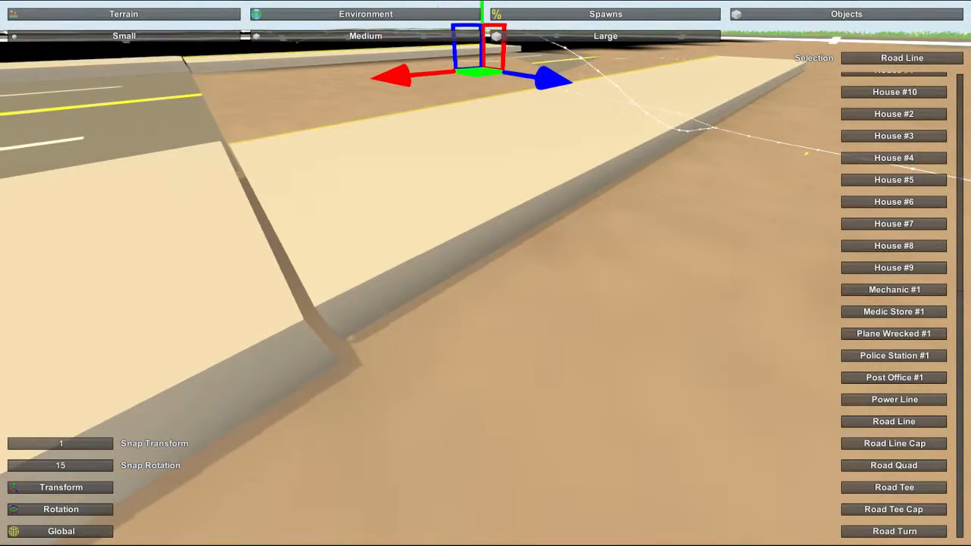
left_click_drag(543, 74, 545, 78)
right_click_drag(544, 79, 474, 79)
key("a")
key("s")
key("d")
key("w")
mouse_move(486, 273)
right_mouse_down()
mouse_move(459, 254)
mouse_move(486, 267)
right_mouse_up()
key("s")
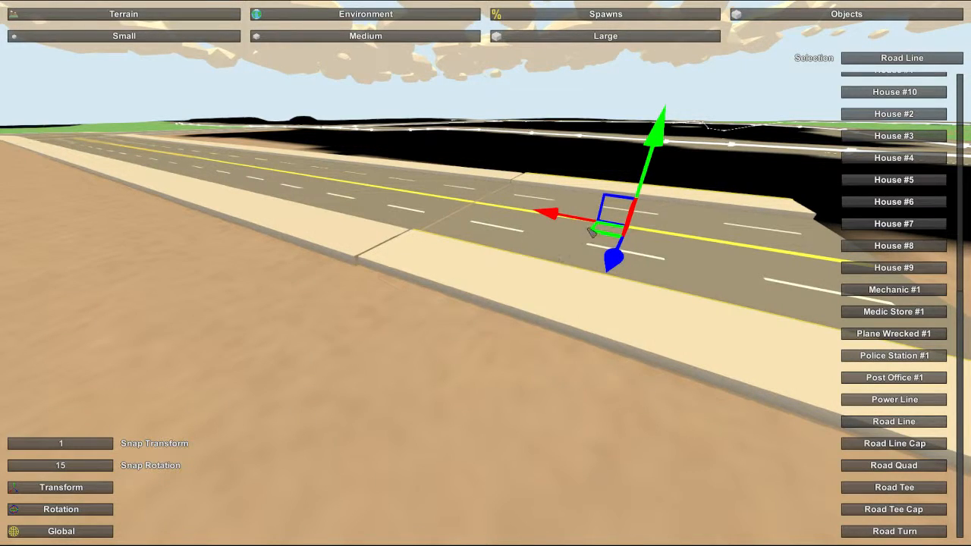
Step: Close the gap between the sixth and seventh Road Lines and fine-tune the seventh's sideways alignment
left_click_drag(563, 217, 561, 218)
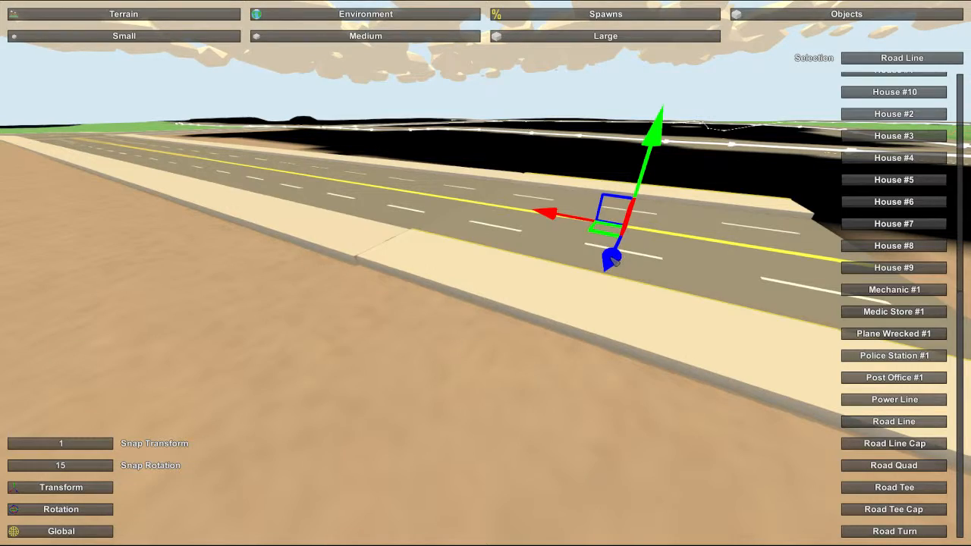
left_click_drag(611, 258, 611, 259)
key("w")
right_click_drag(612, 256, 728, 250)
key("s")
right_click_drag(485, 273, 489, 266)
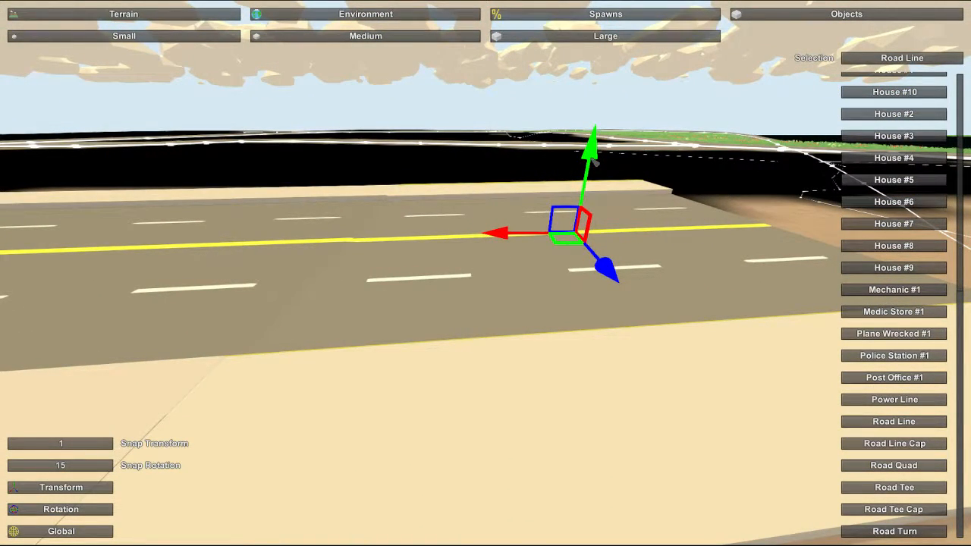
Step: Inspect the joint between the sixth and seventh Road Lines close up along the lane markings and curbs
right_click_drag(595, 161, 768, 137)
key("w")
key("d")
key("s")
key("d")
key("w")
key("s")
key("a")
key("d")
key("w")
key("d")
key("a")
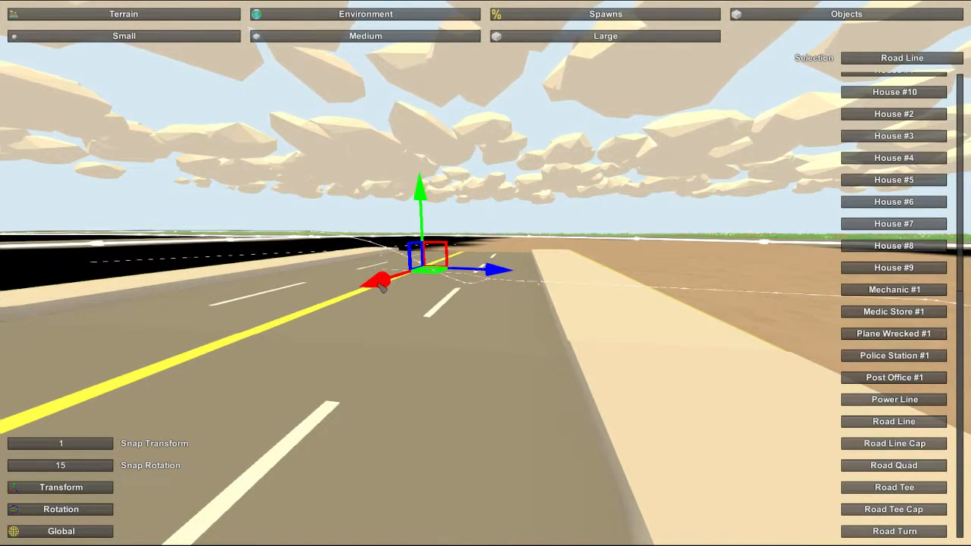
Step: Nudge the seventh Road Line lengthwise until its end sits flush against the sixth
left_click_drag(383, 287, 383, 286)
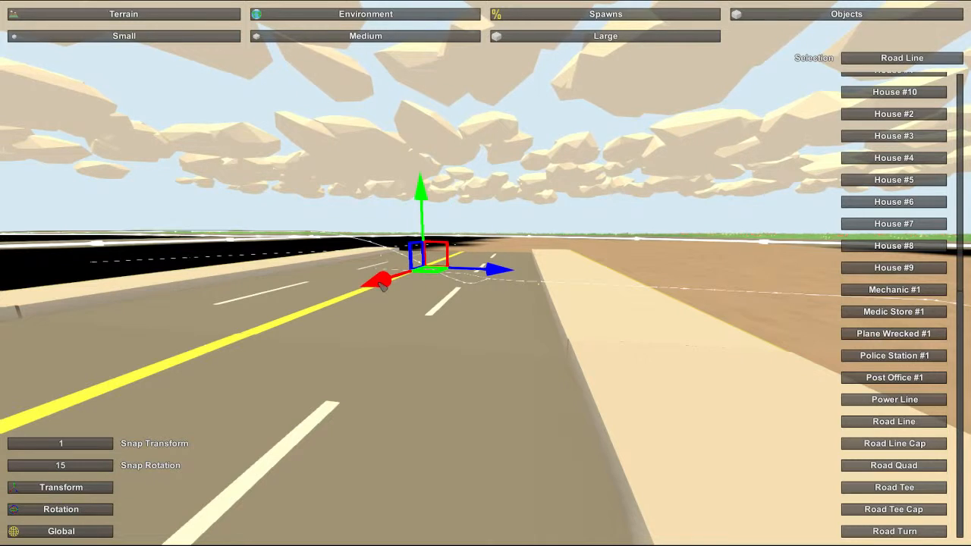
key("d")
right_click_drag(383, 287, 232, 311)
key("d")
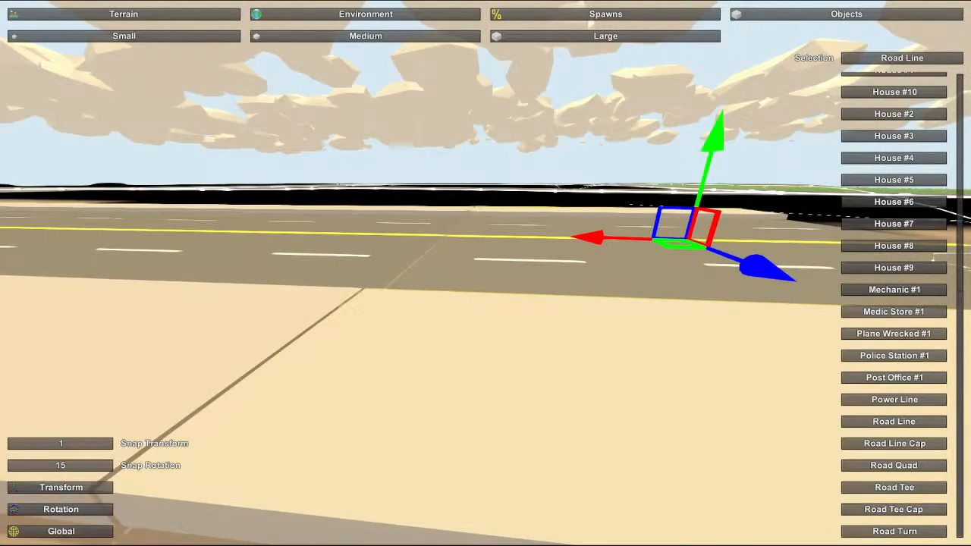
key("a")
right_click_drag(485, 273, 516, 271)
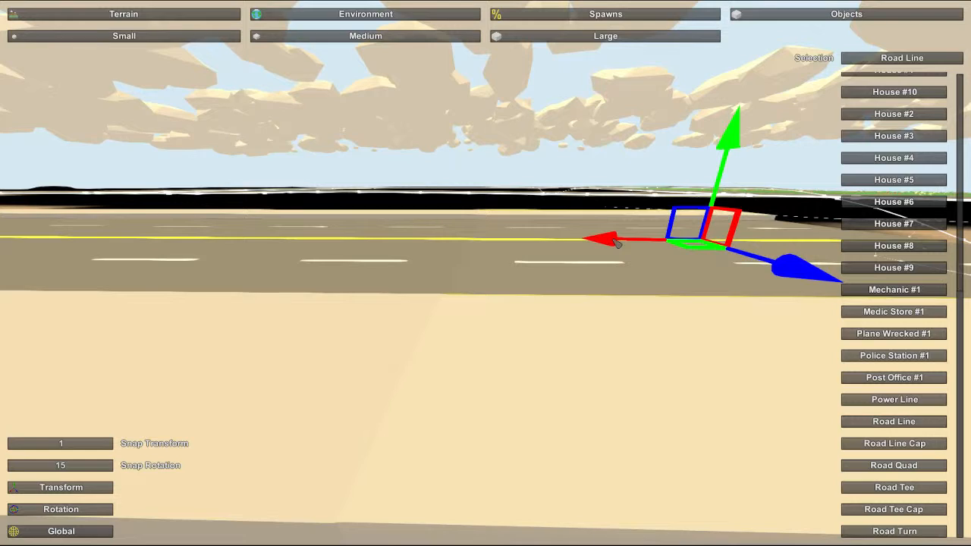
Step: Place an eighth Road Line at the open end of the seventh and shift it sideways toward the road's centre line
key("d")
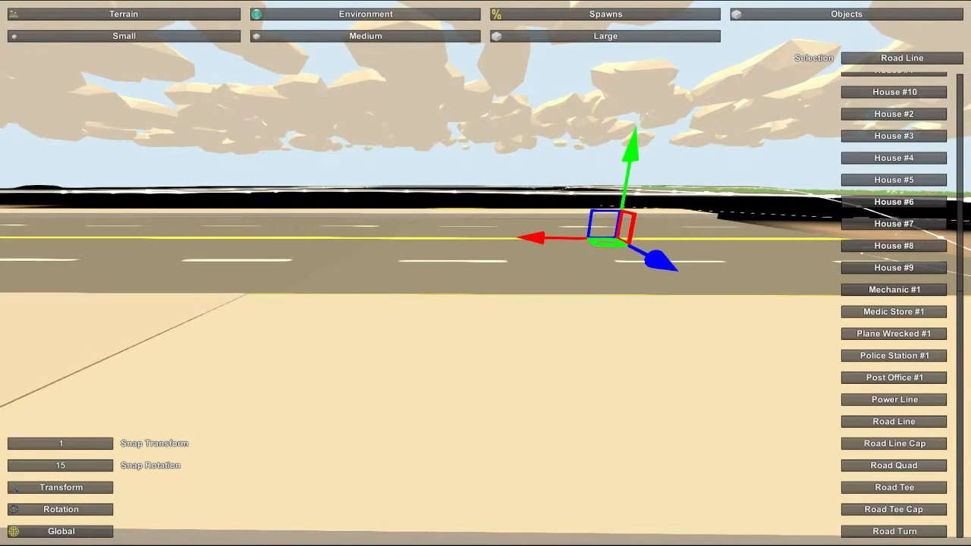
right_click_drag(486, 273, 576, 462)
key("w")
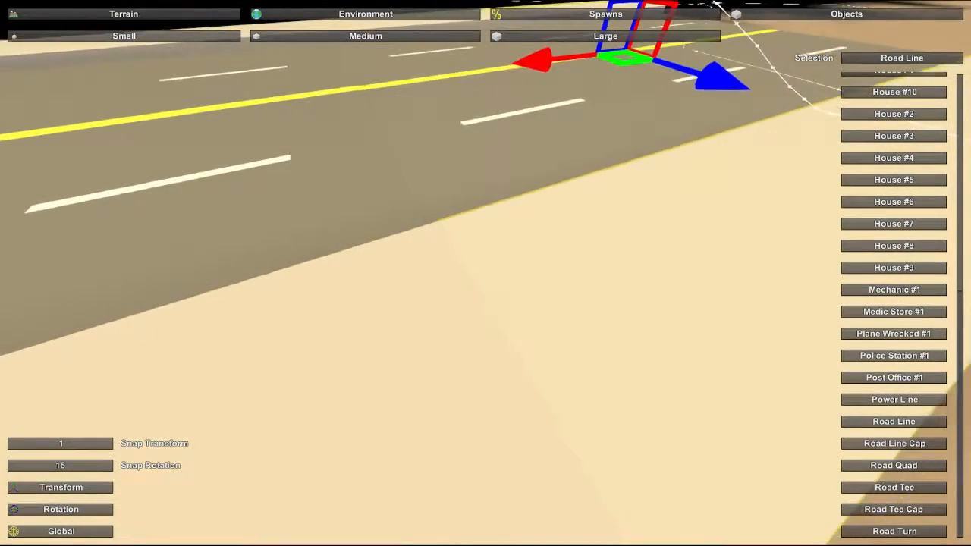
key("d")
right_click_drag(485, 273, 542, 276)
left_click(546, 289)
left_click(509, 212)
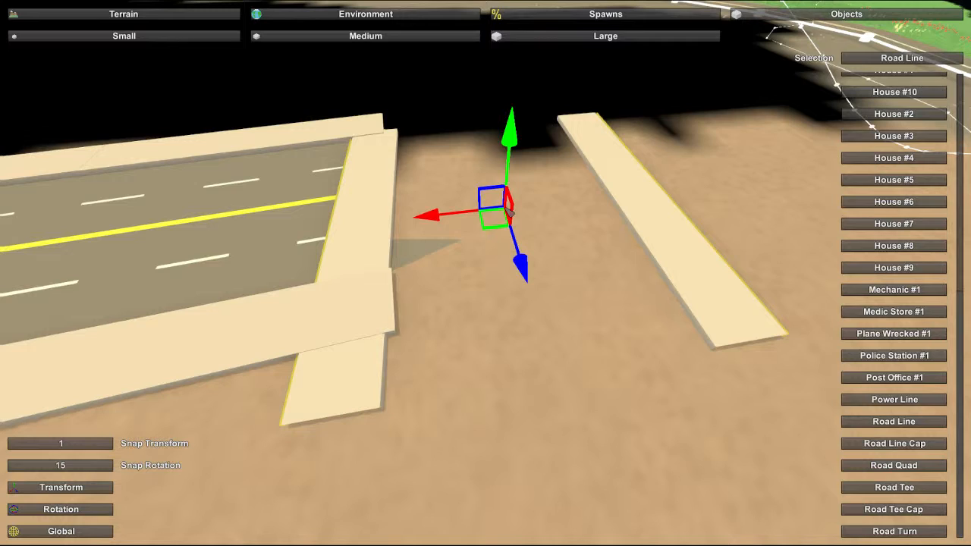
left_click_drag(527, 276, 524, 245)
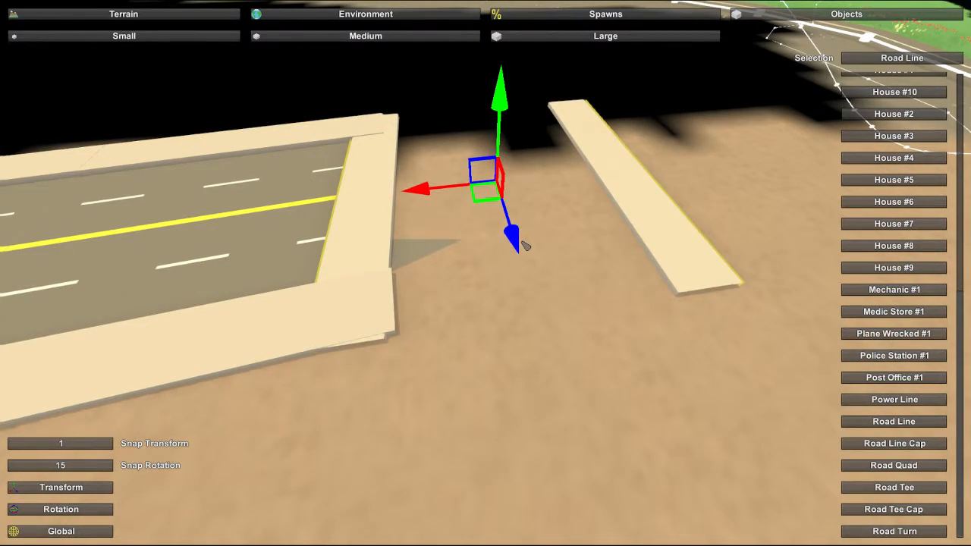
Step: Rotate the eighth Road Line a quarter turn parallel to the road and adjust its sideways and lengthwise position at the seventh's end
key("e")
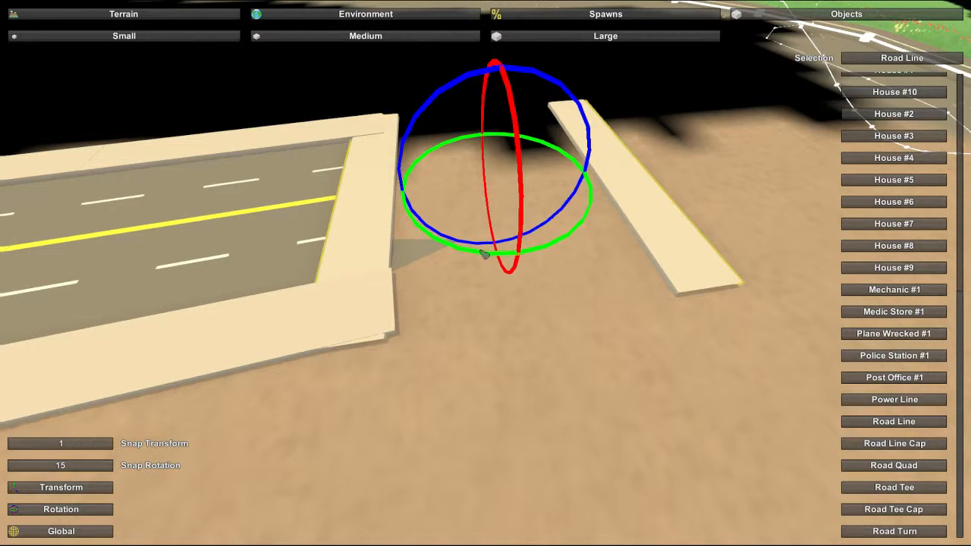
left_click_drag(483, 257, 434, 247)
key("w")
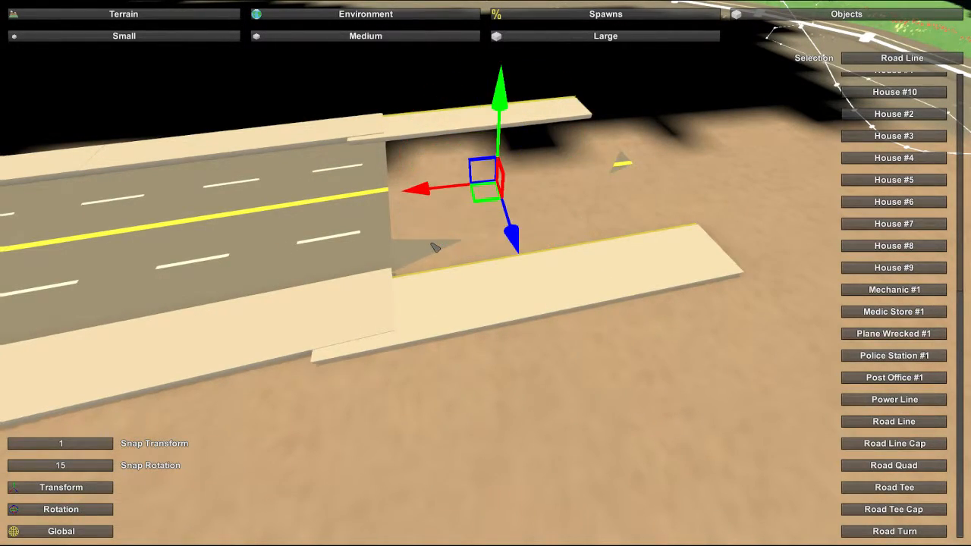
left_click_drag(521, 245, 518, 242)
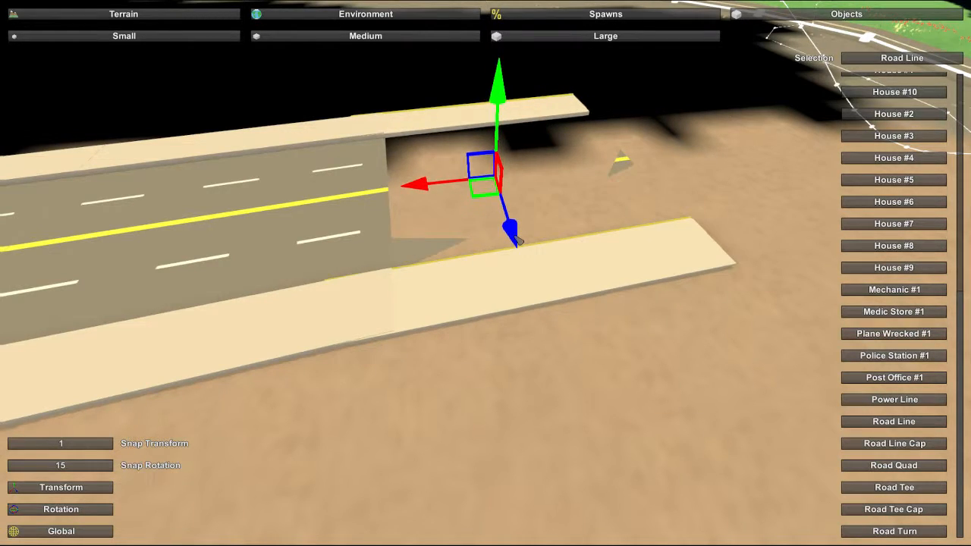
left_click_drag(426, 186, 461, 183)
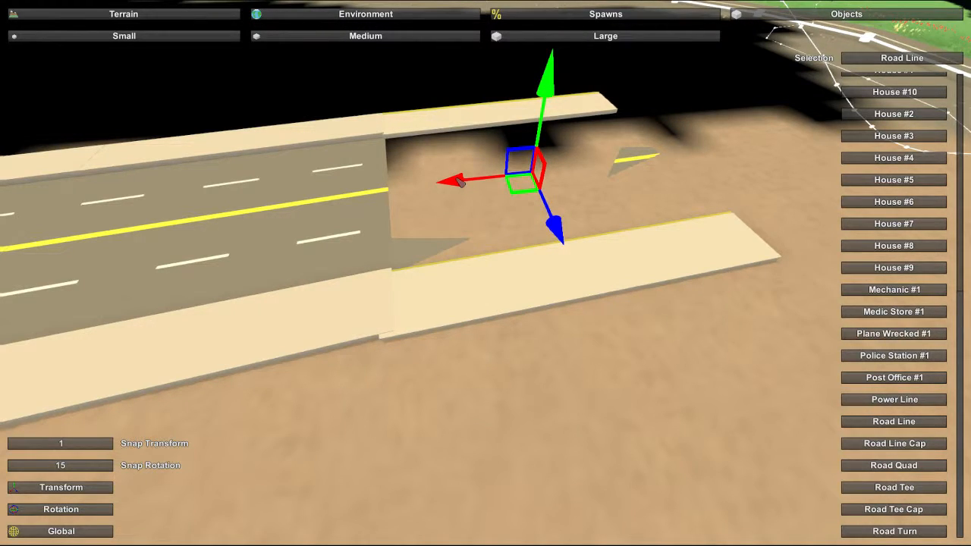
Step: Turn the eighth Road Line slightly into line with the road, raise it to the adjoining surface and check the joint
key("e")
left_click_drag(523, 249, 561, 228)
key("w")
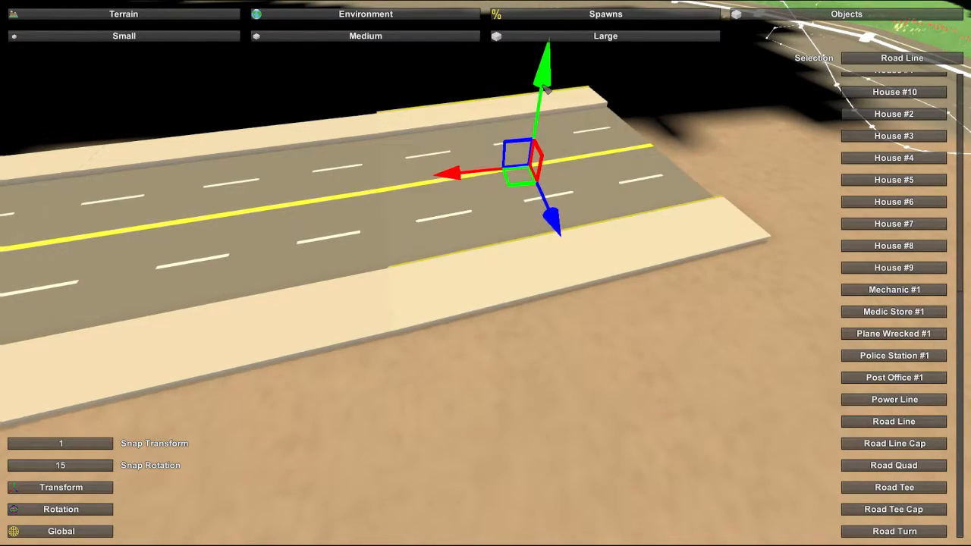
key("w")
right_click_drag(497, 178, 645, 181)
key("w")
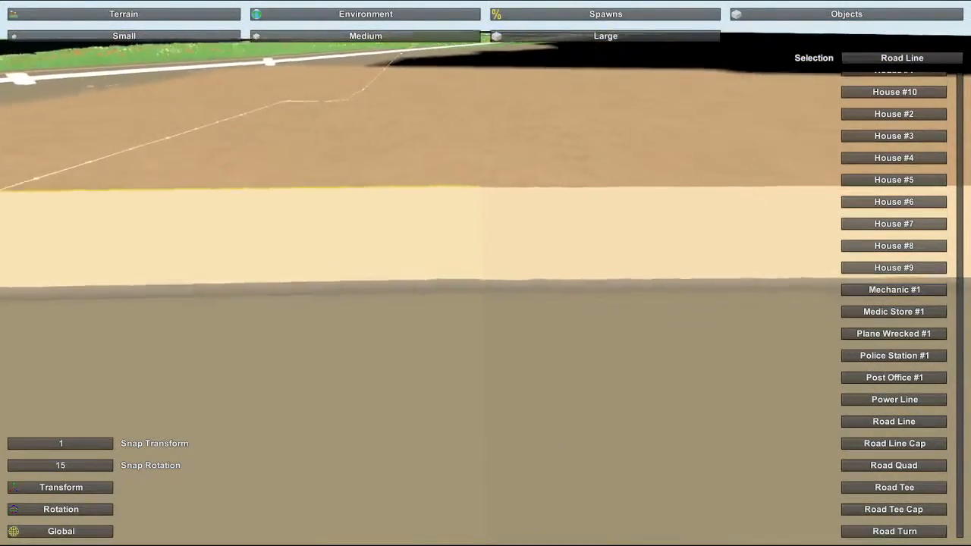
key("s")
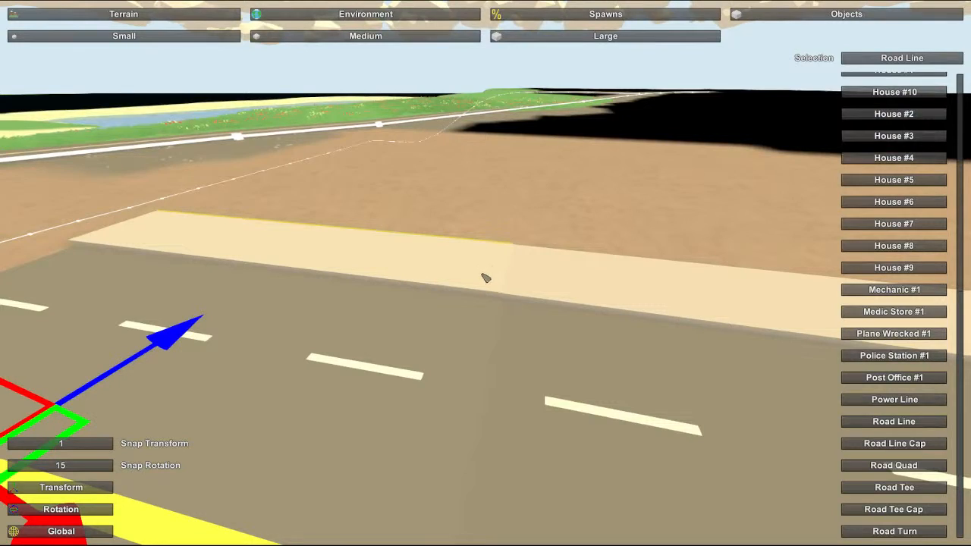
Step: Nudge the eighth Road Line lengthwise and sideways to tighten its joint with the seventh
key("a")
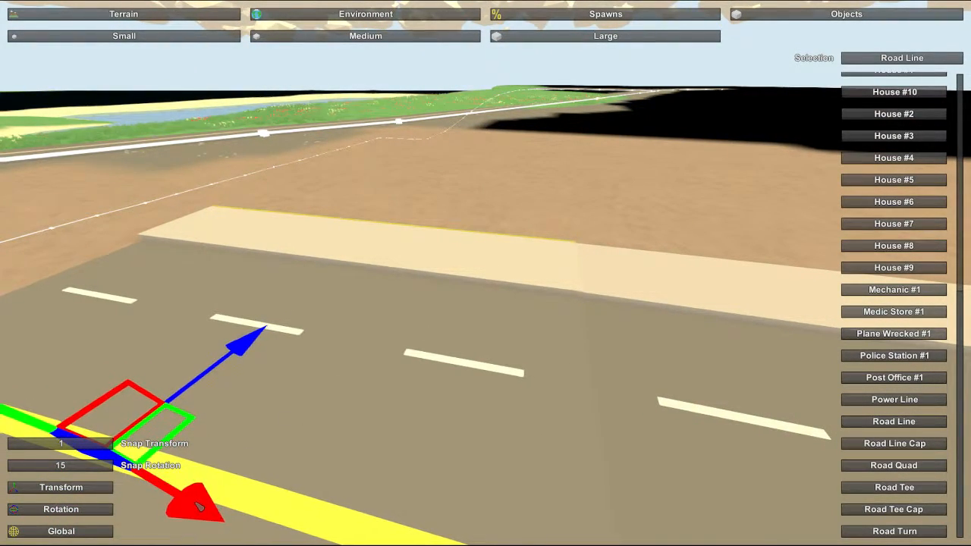
right_click_drag(216, 491, 228, 394)
key("w")
key("w")
right_click_drag(485, 273, 547, 253)
key("d")
key("a")
key("a")
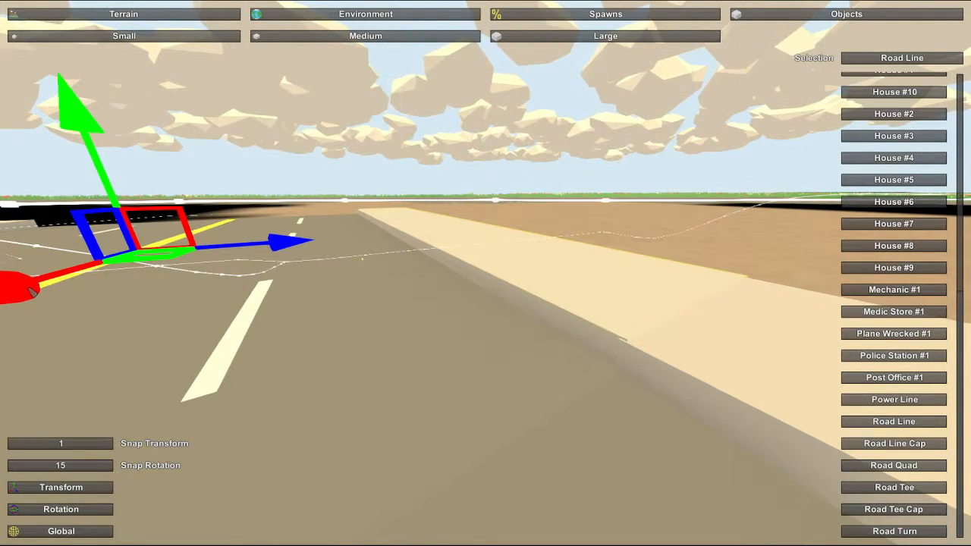
left_click_drag(28, 287, 29, 288)
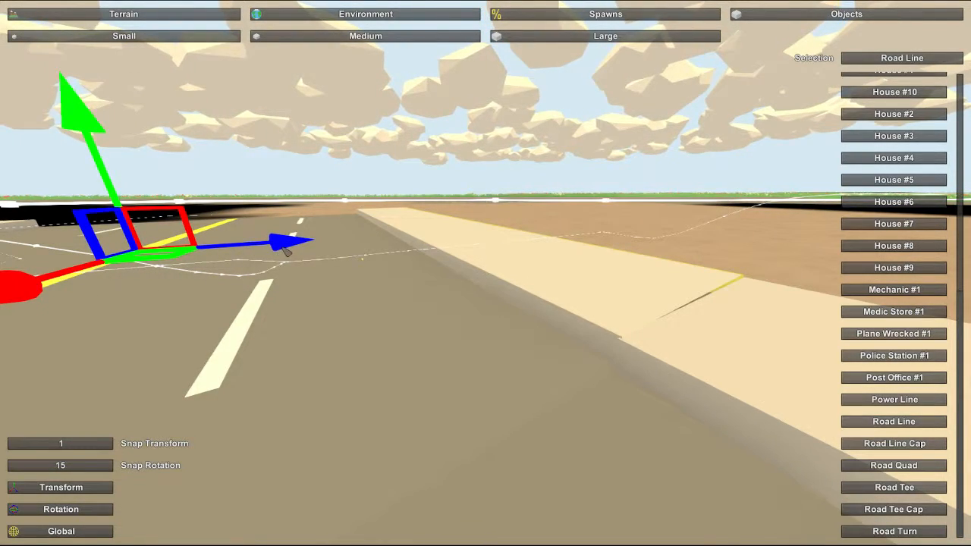
left_click_drag(283, 247, 281, 248)
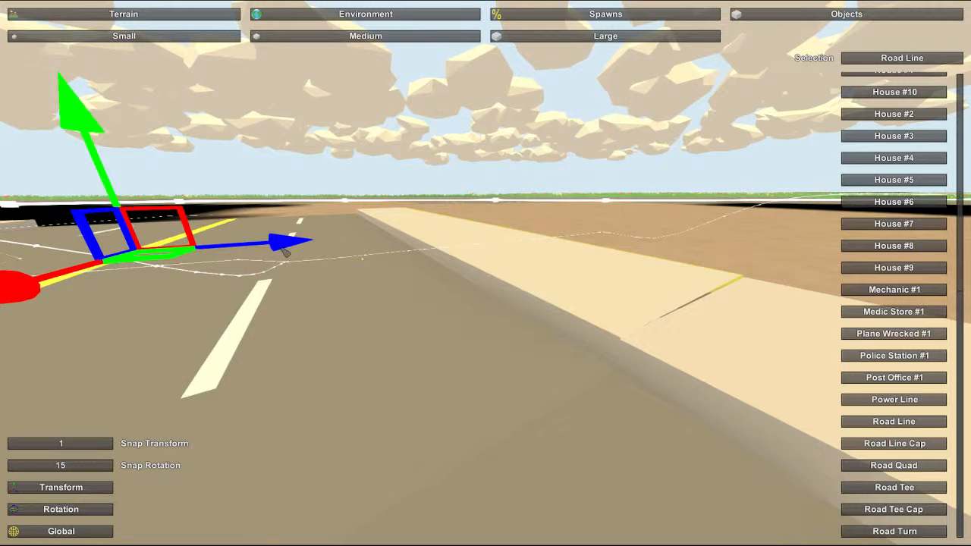
Step: Correct the eighth Road Line's angle and sideways position so its far sidewalk edge lines up with the seventh
key("d")
right_click_drag(241, 239, 205, 279)
right_click_drag(485, 273, 500, 264)
key("s")
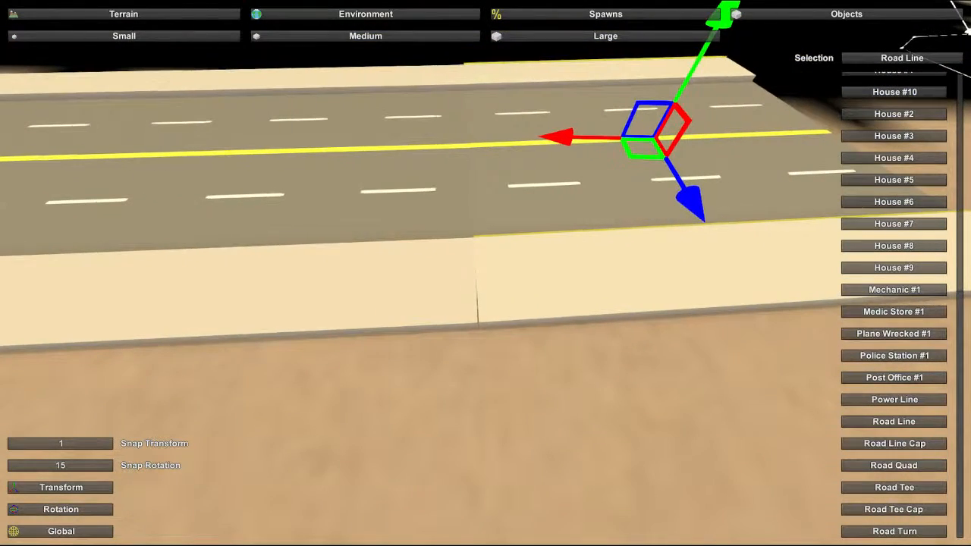
key("w")
left_click_drag(692, 218, 691, 219)
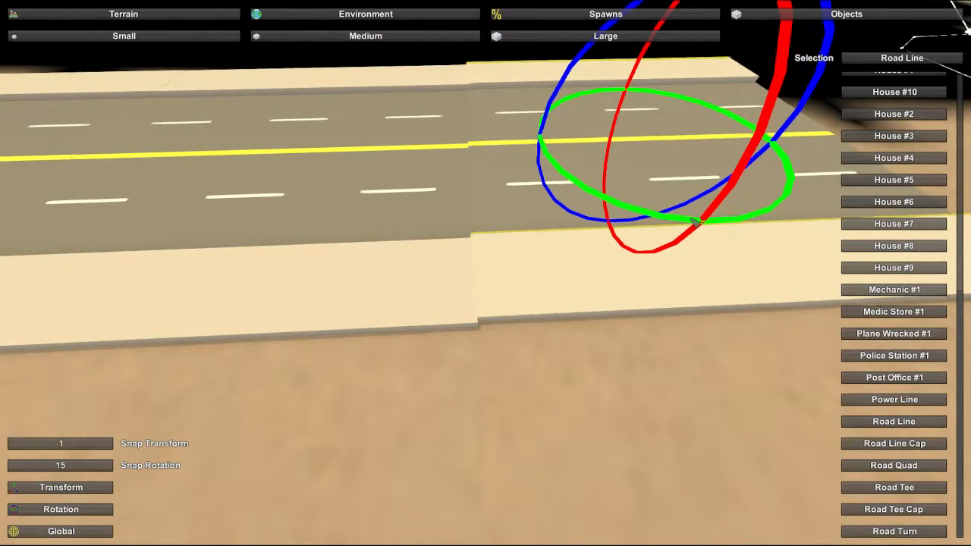
key("w")
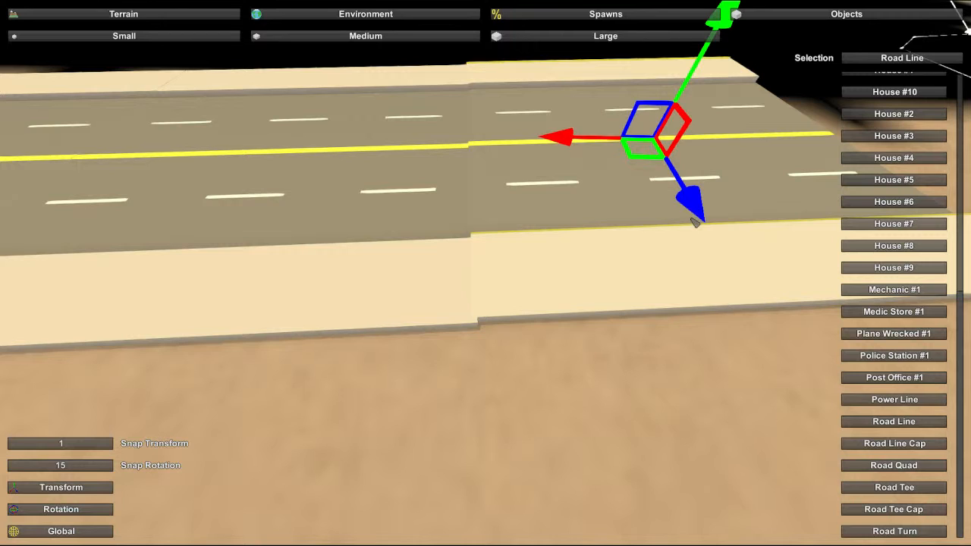
left_click_drag(704, 209, 706, 212)
right_click_drag(645, 256, 637, 276)
key("w")
key("d")
key("s")
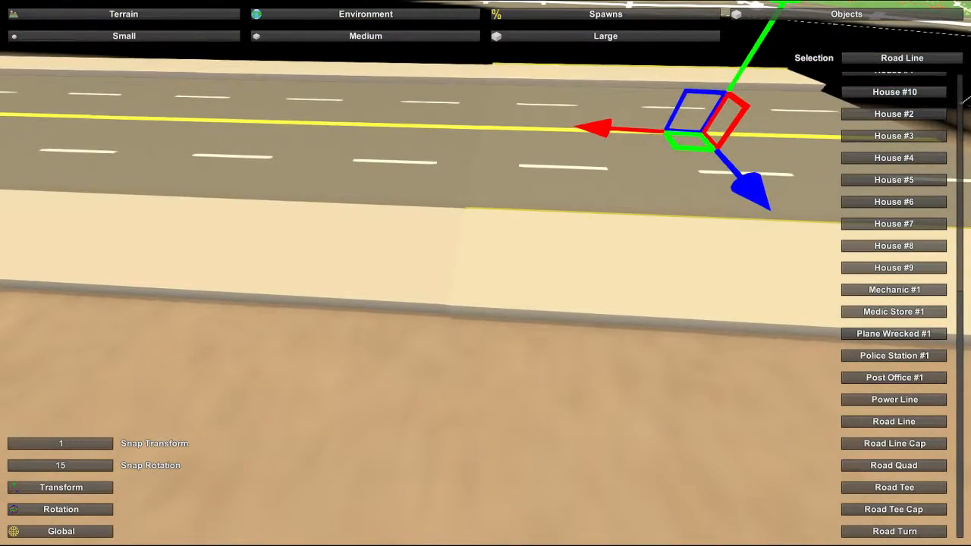
Step: Place a ninth Road Line beyond the eighth, shift it to the road's centre line and rotate it a quarter turn
key("d")
mouse_move(485, 273)
right_mouse_down()
mouse_move(561, 271)
mouse_move(497, 282)
mouse_move(493, 268)
right_mouse_up()
left_click(515, 237)
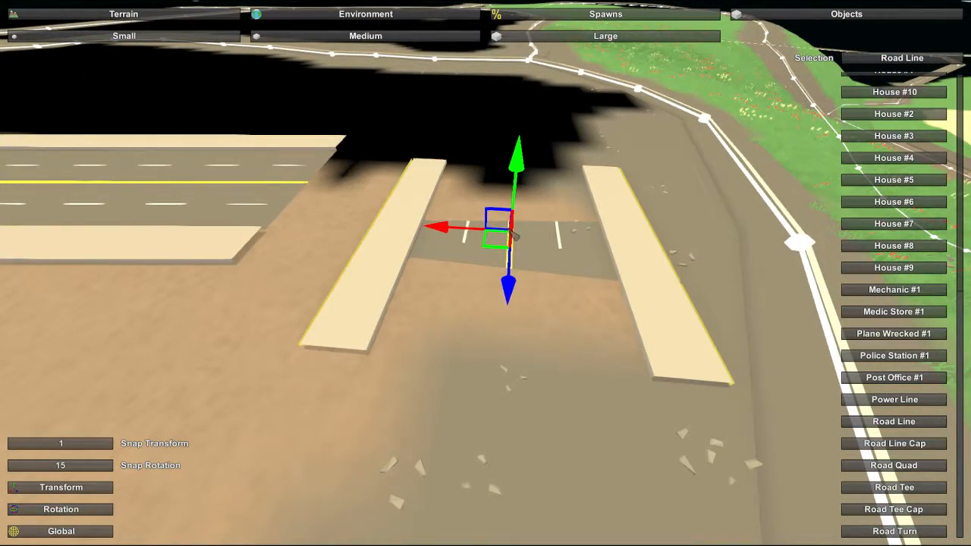
left_click_drag(513, 293, 521, 242)
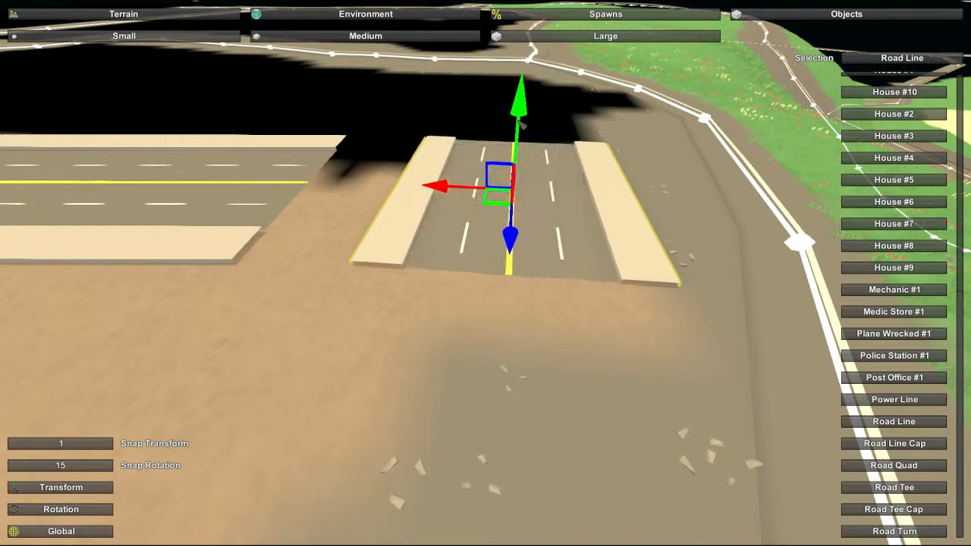
key("e")
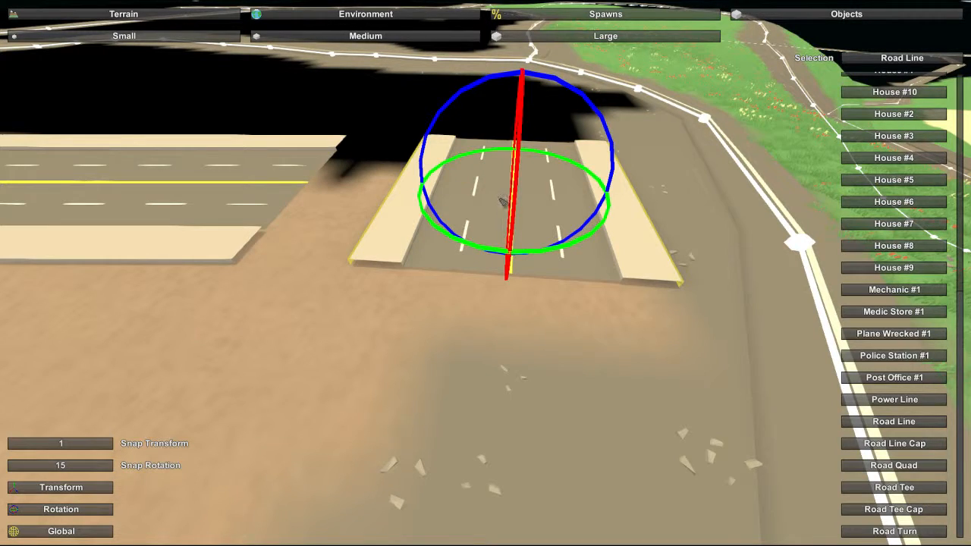
left_click_drag(543, 258, 495, 259)
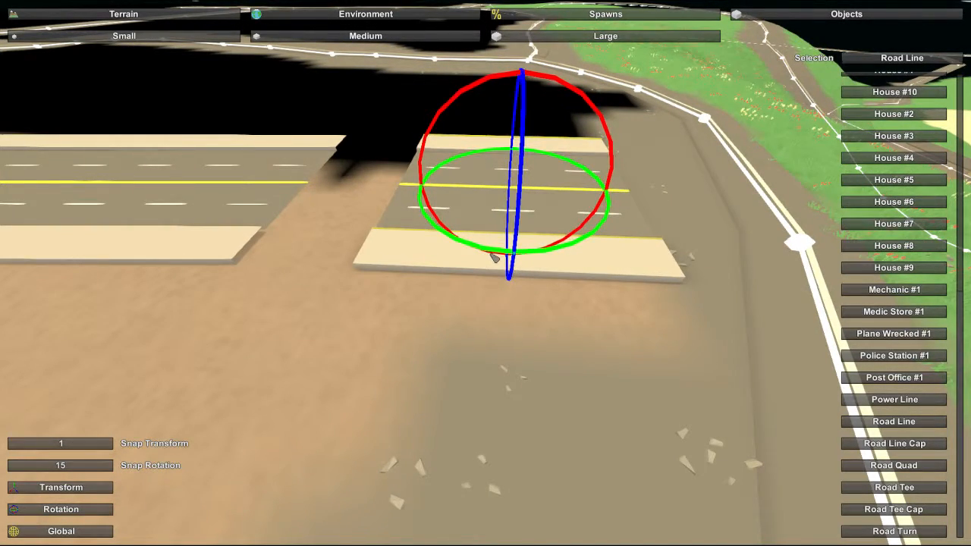
Step: Slide the ninth Road Line up to the eighth's open end, turning it slightly and adjusting its sideways position
key("w")
left_click_drag(441, 187, 350, 191)
key("w")
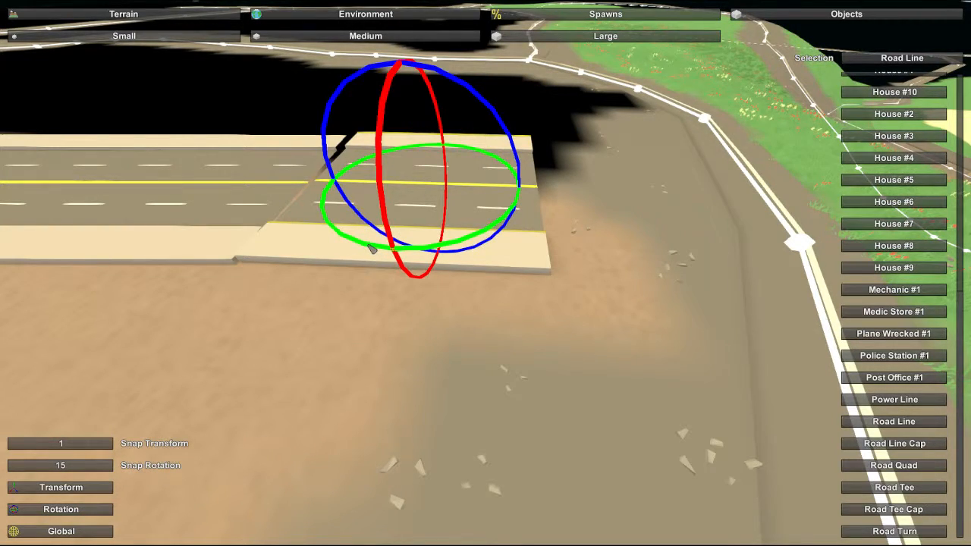
left_click_drag(371, 249, 373, 249)
key("w")
left_click_drag(367, 188, 360, 185)
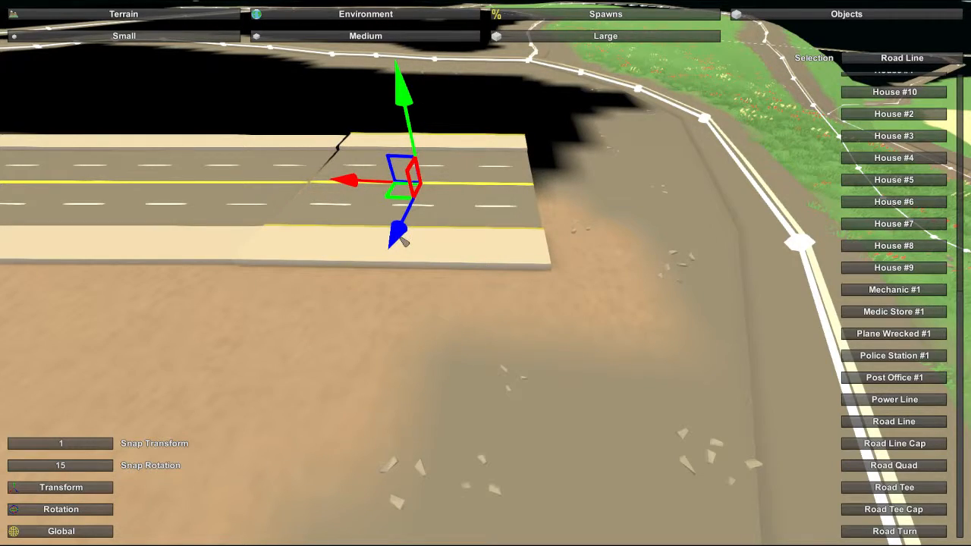
left_click_drag(401, 239, 404, 243)
Step: Close the remaining gap between the ninth and eighth Road Lines and match their centre lines, then check the joint
key("a")
right_click_drag(400, 240, 486, 248)
key("w")
key("a")
key("s")
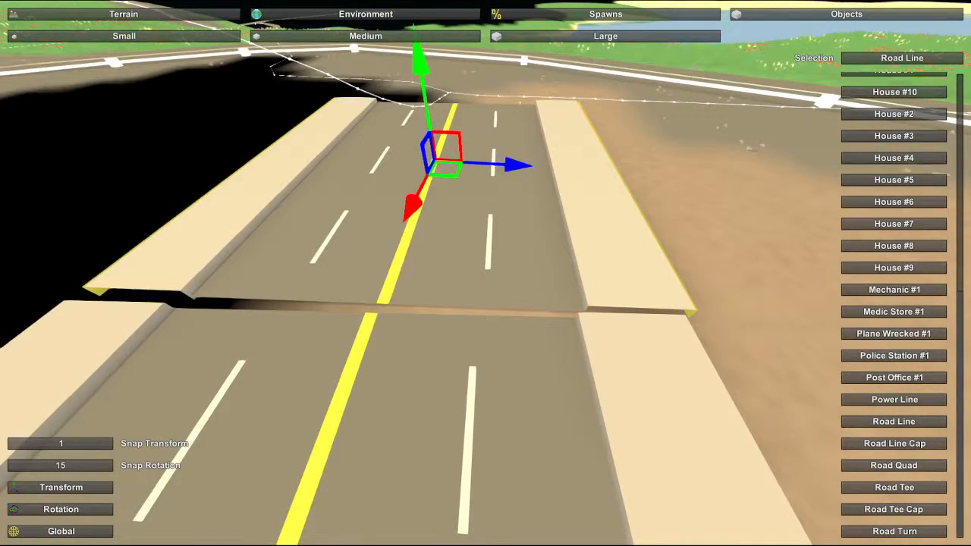
key("w")
left_click_drag(416, 221, 419, 220)
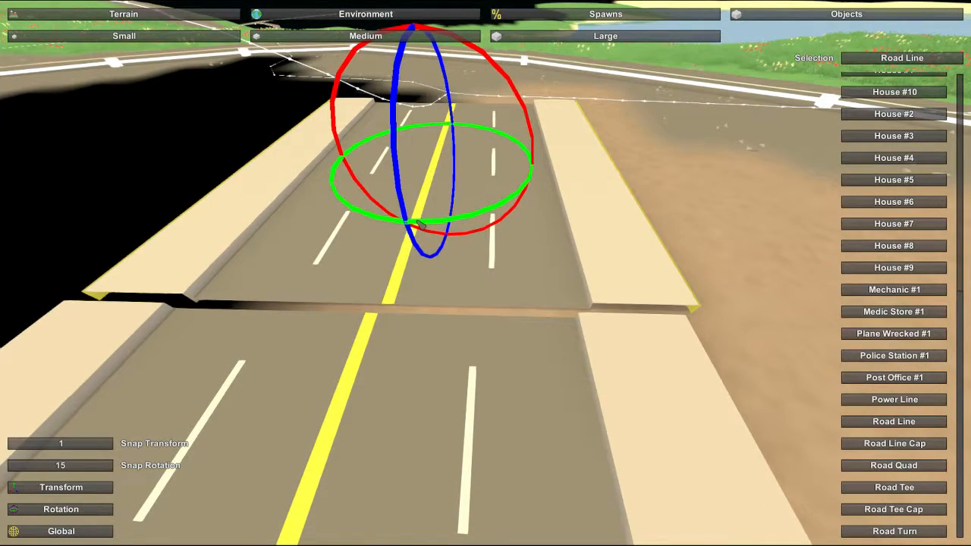
key("q")
left_click_drag(515, 171, 511, 174)
left_click_drag(410, 204, 406, 209)
left_click_drag(510, 175, 505, 175)
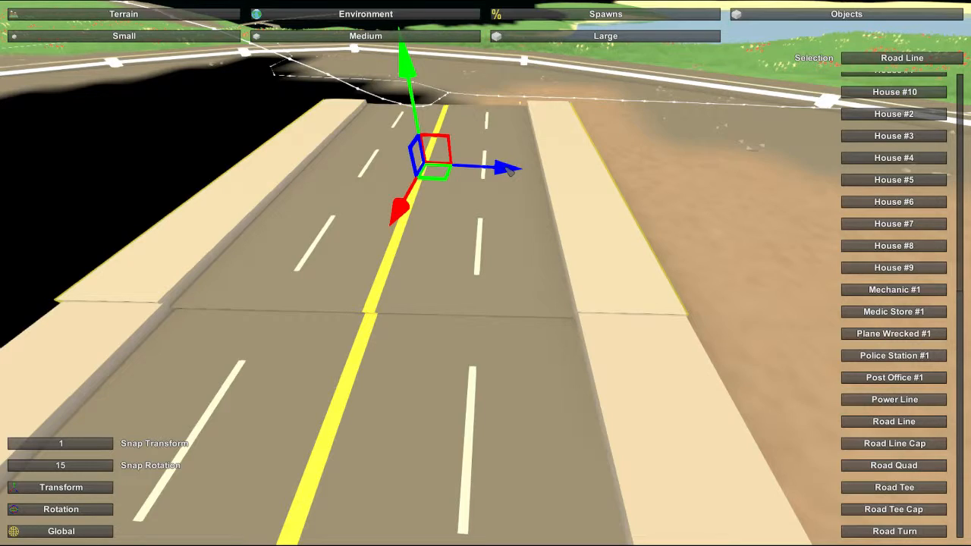
key("d")
right_click_drag(510, 172, 425, 98)
right_click_drag(485, 267, 483, 267)
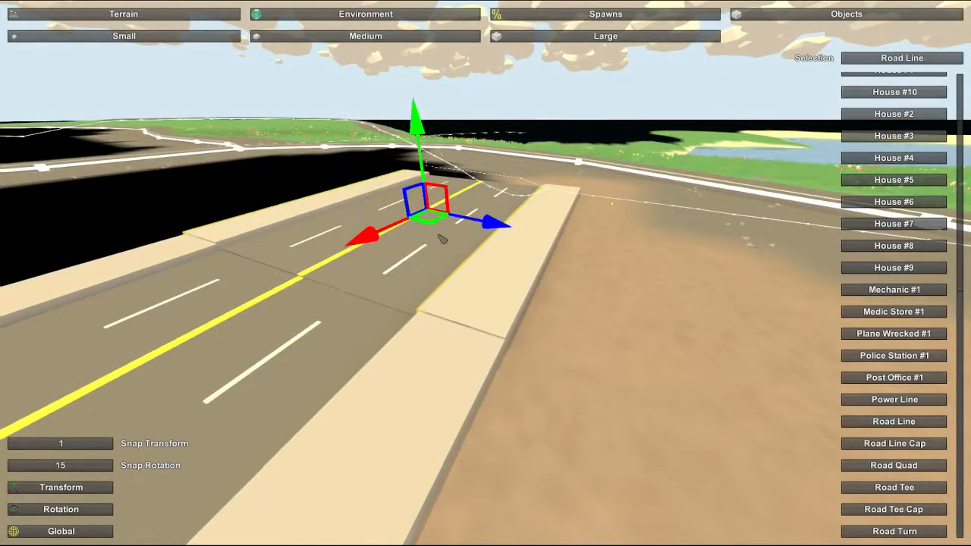
Step: Place a tenth Road Line at the ninth's open end, shift it onto the centre line and rotate it a quarter turn
key("w")
right_click_drag(450, 209, 280, 254)
key("d")
key("d")
key("a")
key("a")
key("d")
left_click(504, 285)
key("e")
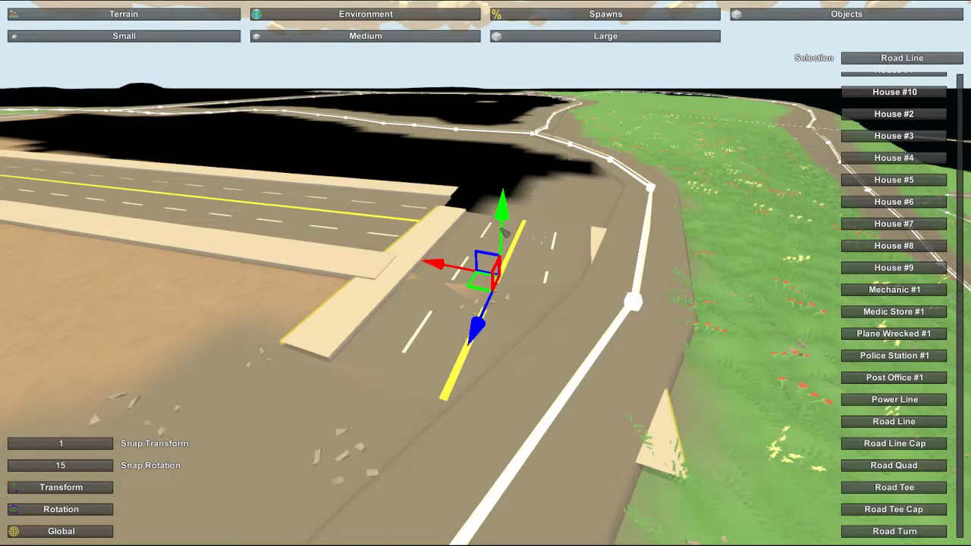
left_click_drag(472, 336, 513, 288)
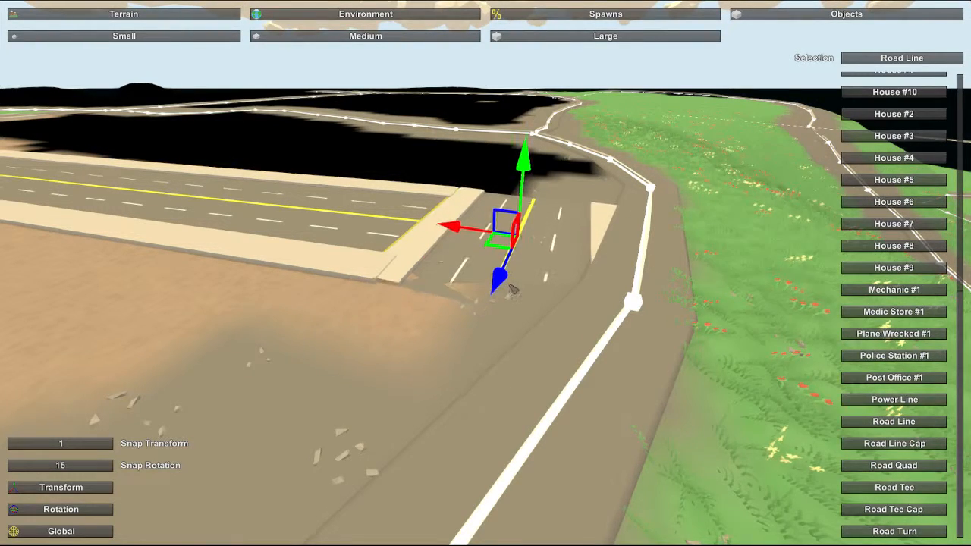
key("e")
left_click_drag(512, 301, 568, 312)
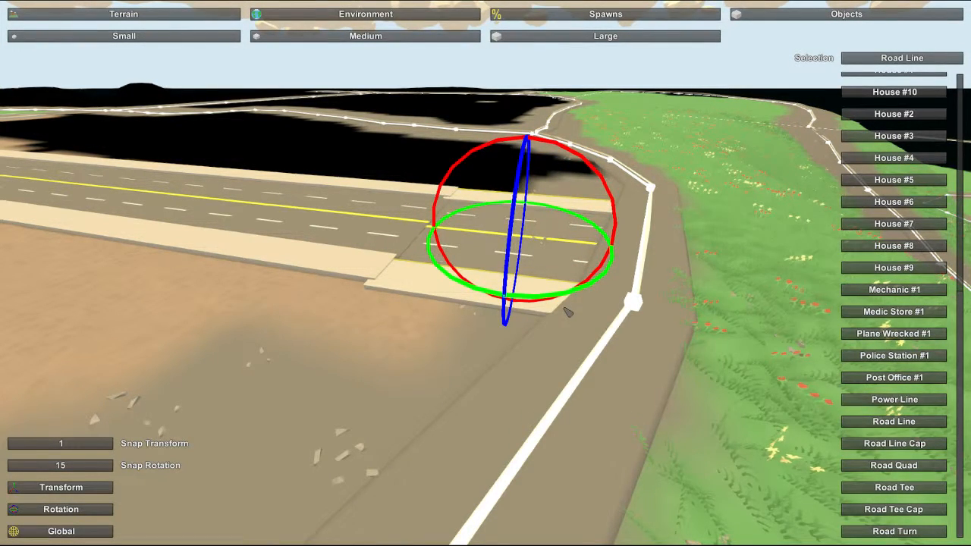
Step: Nudge the tenth Road Line sideways into line, raise it to the adjoining surface and deselect it
key("w")
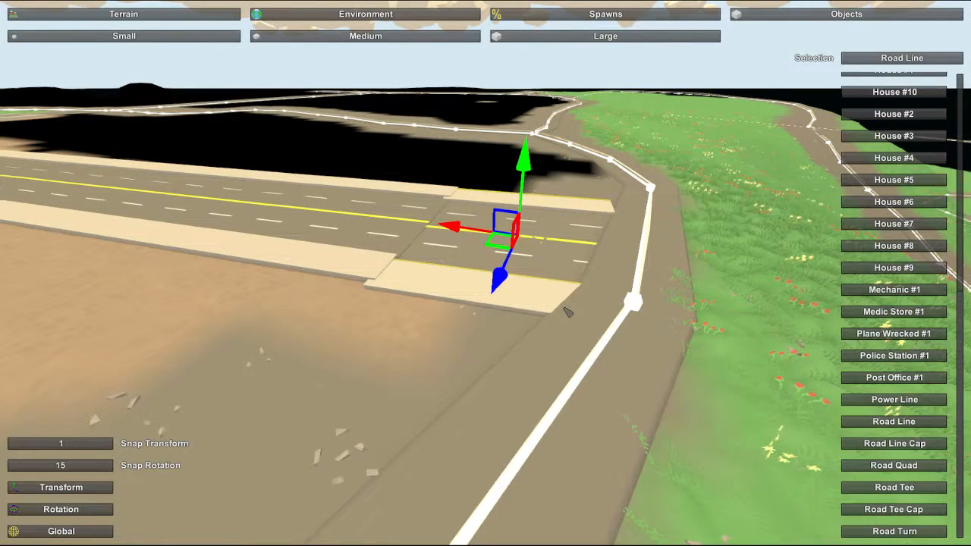
left_click_drag(498, 284, 501, 280)
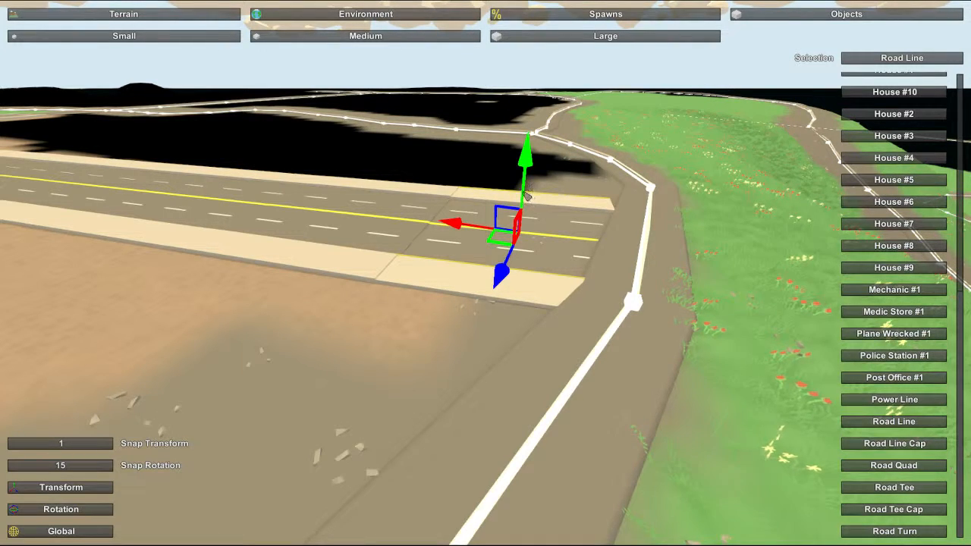
left_click_drag(522, 192, 522, 191)
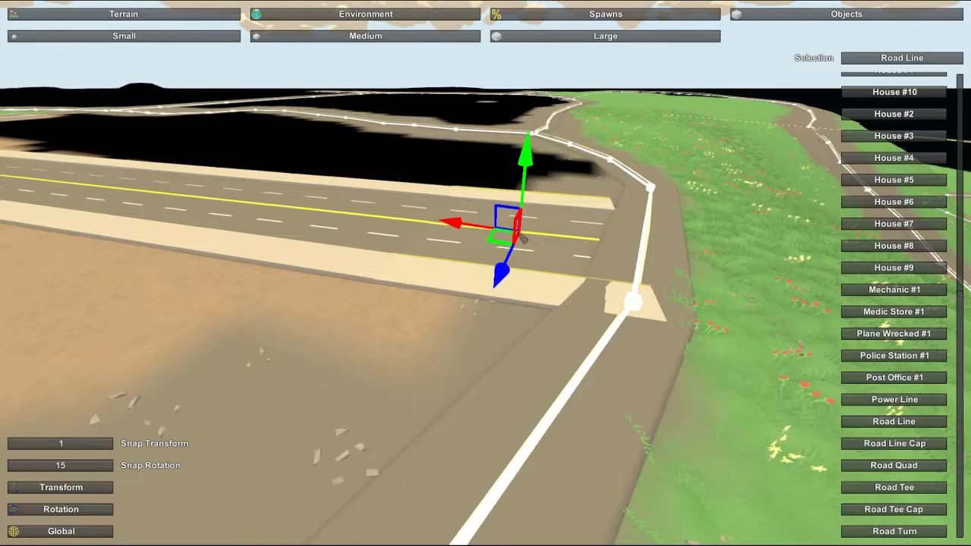
right_click_drag(528, 173, 713, 144)
key("a")
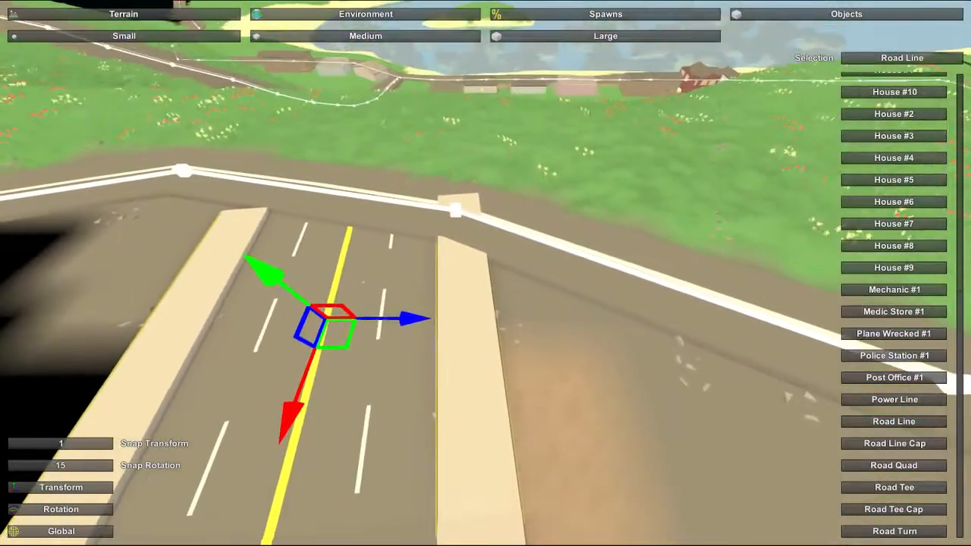
left_click(540, 370)
Step: Examine the finished road's end at the dirt road and survey the unpainted ground around the layout
right_click_drag(541, 370, 364, 413)
key("d")
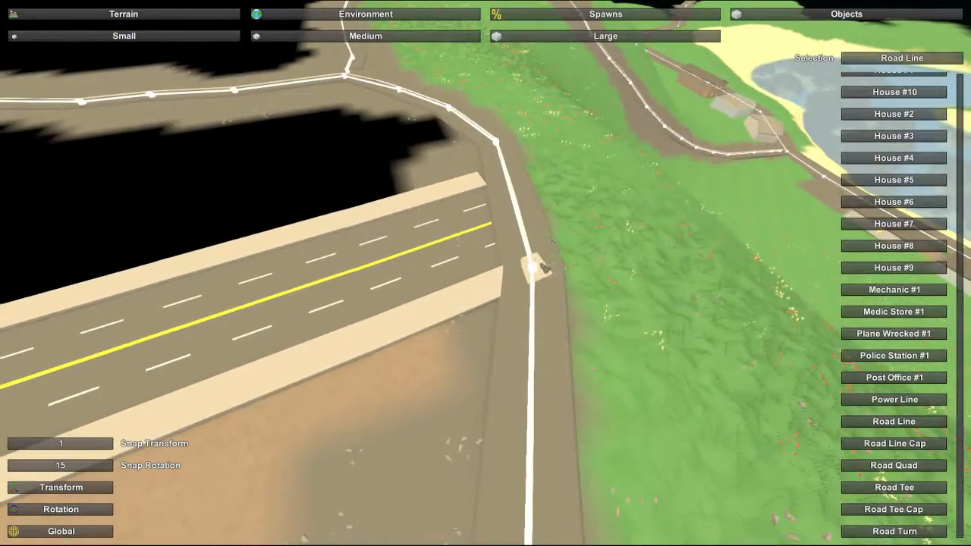
right_click_drag(574, 255, 796, 185)
right_click_drag(485, 273, 772, 264)
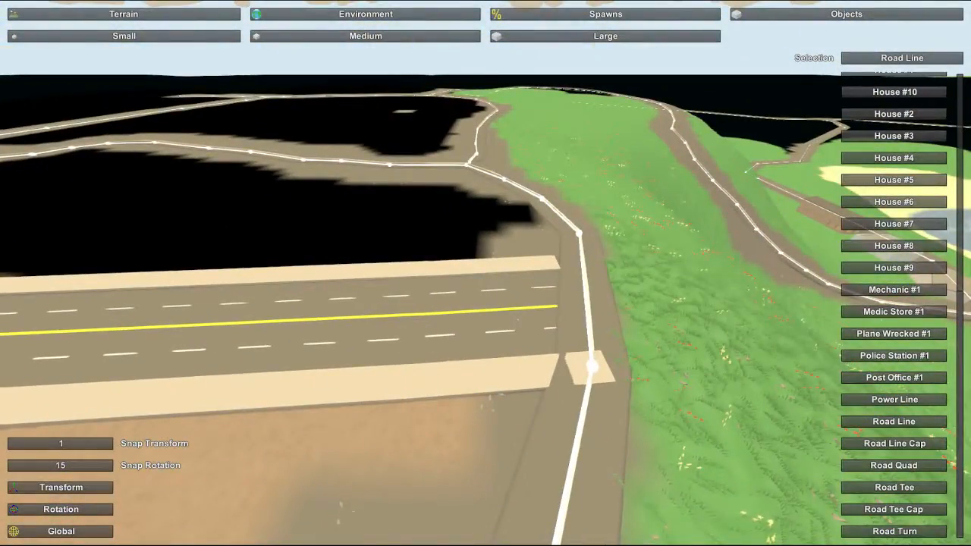
right_click_drag(486, 273, 561, 266)
right_click_drag(494, 267, 519, 287)
key("w")
key("a")
key("w")
key("a")
key("s")
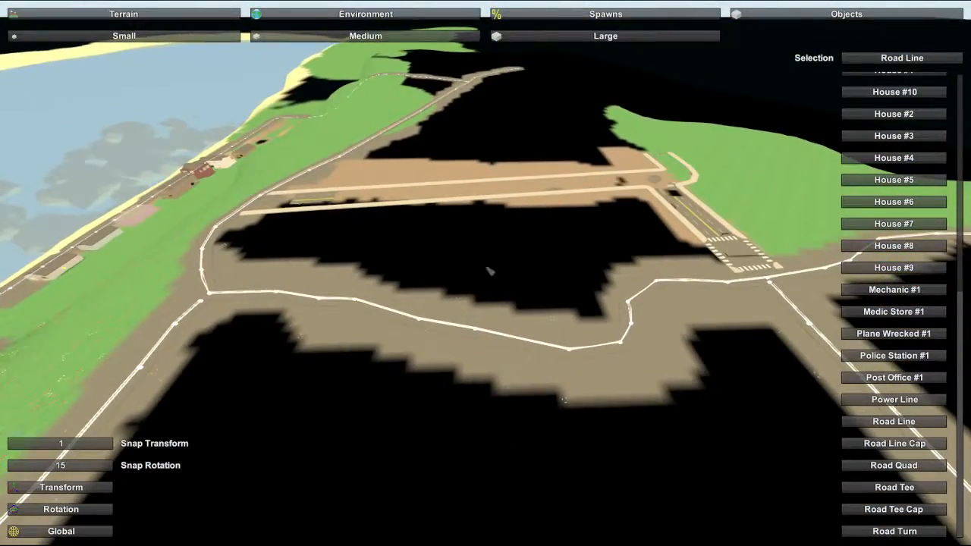
Step: Switch to painting terrain materials with Grass and reduce the brush size slightly
left_click(336, 14)
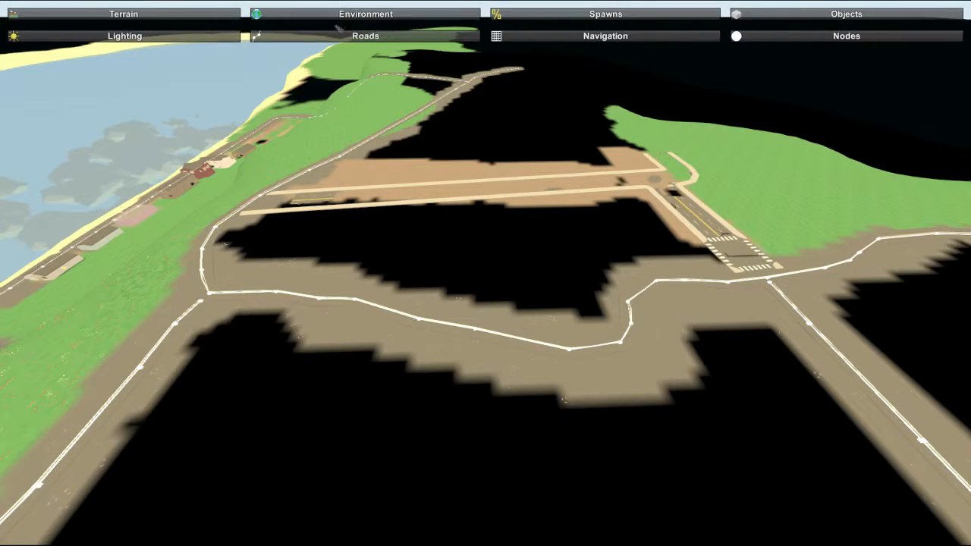
left_click(201, 15)
left_click(258, 36)
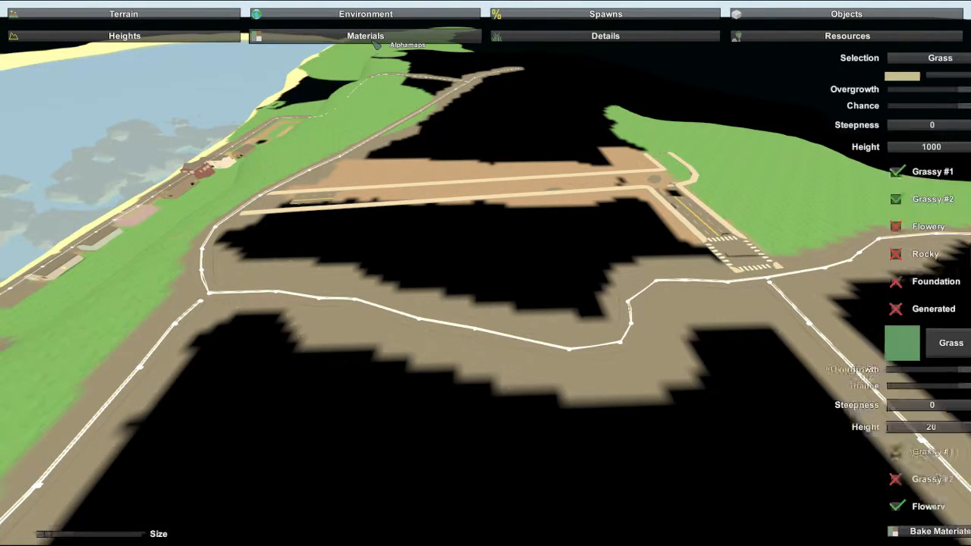
left_click(914, 342)
right_click_drag(631, 234, 679, 234)
key("w")
mouse_move(590, 223)
right_mouse_down()
mouse_move(606, 205)
mouse_move(603, 144)
mouse_move(629, 98)
right_mouse_up()
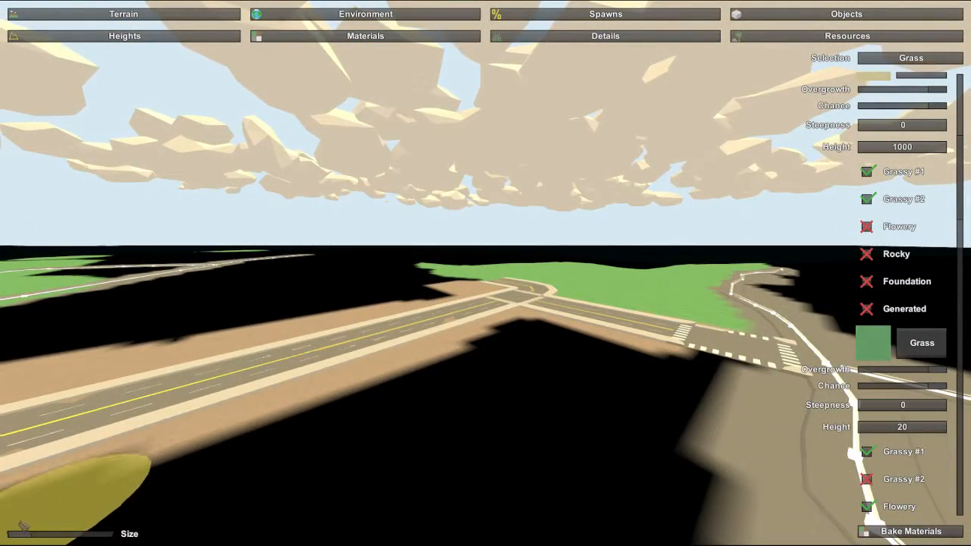
left_click_drag(30, 534, 22, 534)
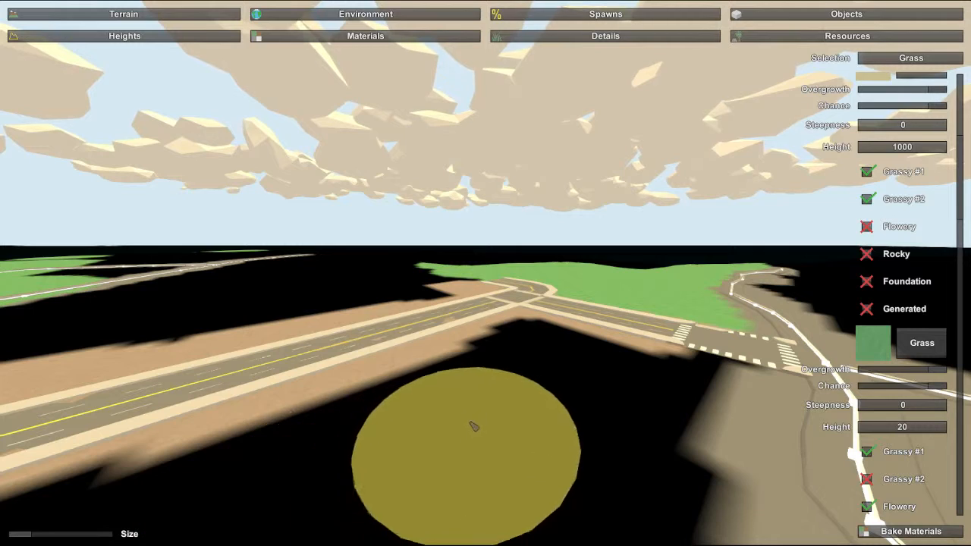
Step: Paint Grass over the unpainted ground between the paved road and the winding dirt road
mouse_move(533, 335)
left_mouse_down()
mouse_move(500, 341)
mouse_move(493, 362)
mouse_move(292, 425)
mouse_move(262, 445)
mouse_move(429, 422)
mouse_move(595, 377)
mouse_move(608, 364)
mouse_move(630, 368)
mouse_move(602, 362)
mouse_move(615, 379)
mouse_move(654, 390)
mouse_move(672, 384)
mouse_move(659, 384)
mouse_move(626, 448)
mouse_move(346, 481)
left_mouse_up()
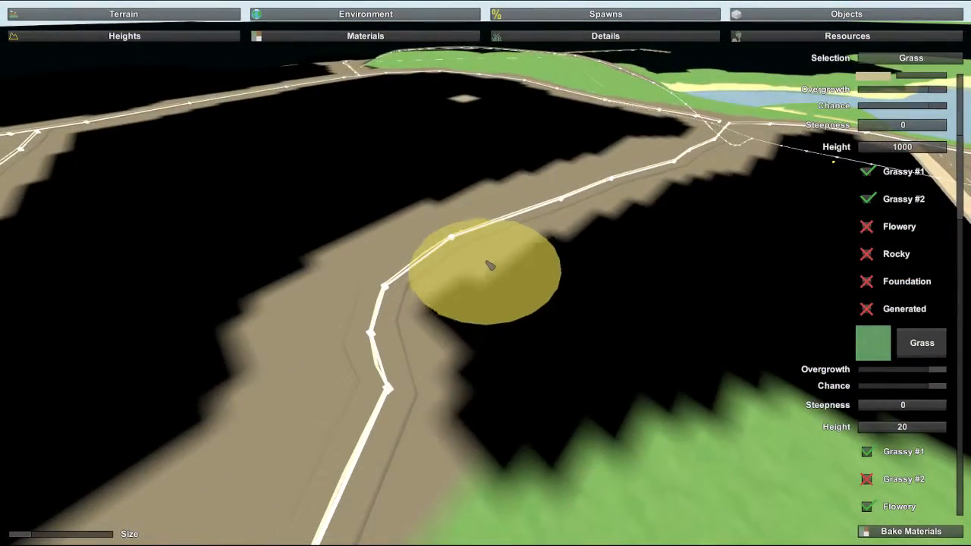
mouse_move(564, 444)
left_mouse_down()
mouse_move(561, 458)
mouse_move(579, 451)
mouse_move(540, 327)
mouse_move(522, 317)
mouse_move(563, 310)
mouse_move(570, 288)
mouse_move(783, 176)
mouse_move(794, 156)
left_mouse_up()
mouse_move(764, 216)
left_mouse_down()
mouse_move(700, 303)
mouse_move(738, 342)
mouse_move(784, 336)
mouse_move(734, 381)
left_mouse_up()
mouse_move(734, 381)
right_mouse_down()
mouse_move(715, 358)
mouse_move(526, 347)
mouse_move(271, 433)
mouse_move(568, 320)
mouse_move(758, 357)
mouse_move(509, 98)
mouse_move(546, 113)
mouse_move(390, 141)
mouse_move(465, 275)
right_mouse_up()
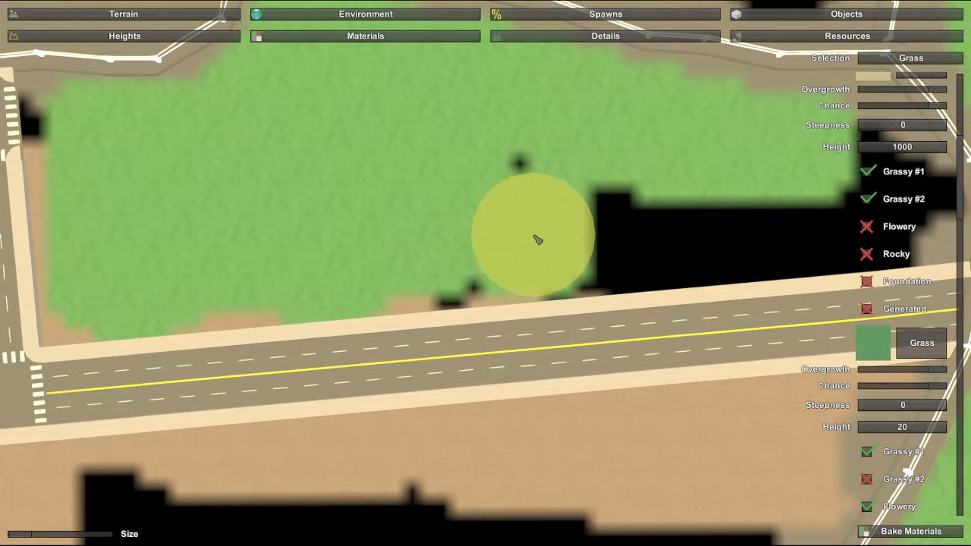
Step: Fill the remaining black area between the four-lane road and the dirt road with Grass, up to the dirt road's bend
left_click_drag(566, 227, 700, 229)
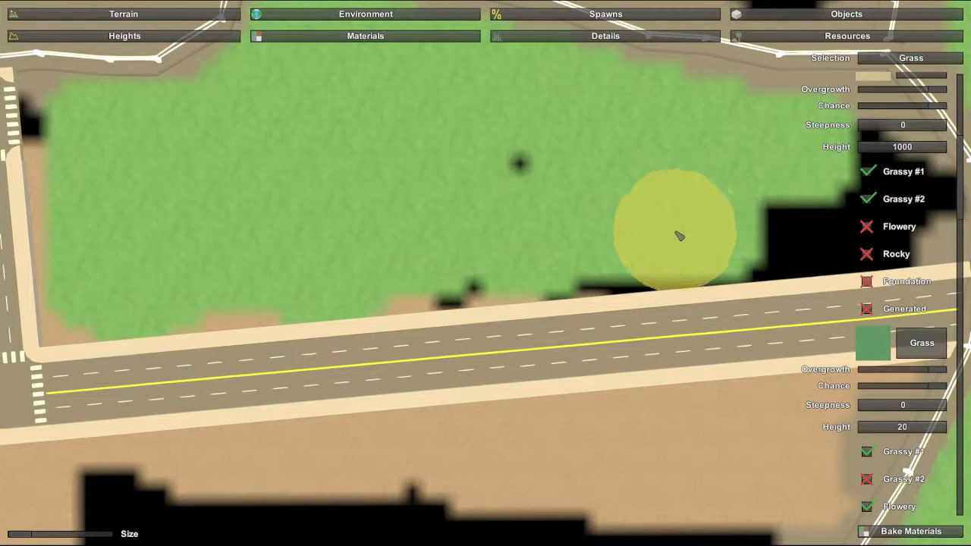
mouse_move(668, 230)
left_mouse_down()
mouse_move(726, 216)
mouse_move(683, 241)
mouse_move(724, 191)
mouse_move(778, 221)
left_mouse_up()
key("d")
mouse_move(778, 221)
right_mouse_down()
mouse_move(806, 221)
mouse_move(746, 224)
right_mouse_up()
right_click_drag(686, 296, 635, 320)
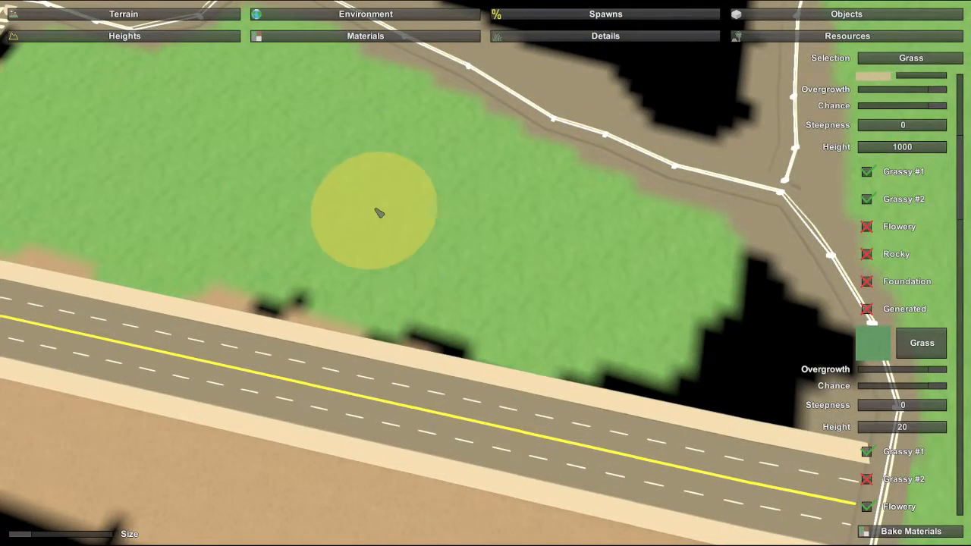
mouse_move(648, 331)
left_mouse_down()
mouse_move(660, 346)
mouse_move(794, 353)
mouse_move(791, 362)
mouse_move(797, 346)
mouse_move(743, 303)
mouse_move(758, 291)
mouse_move(750, 264)
mouse_move(659, 245)
left_mouse_up()
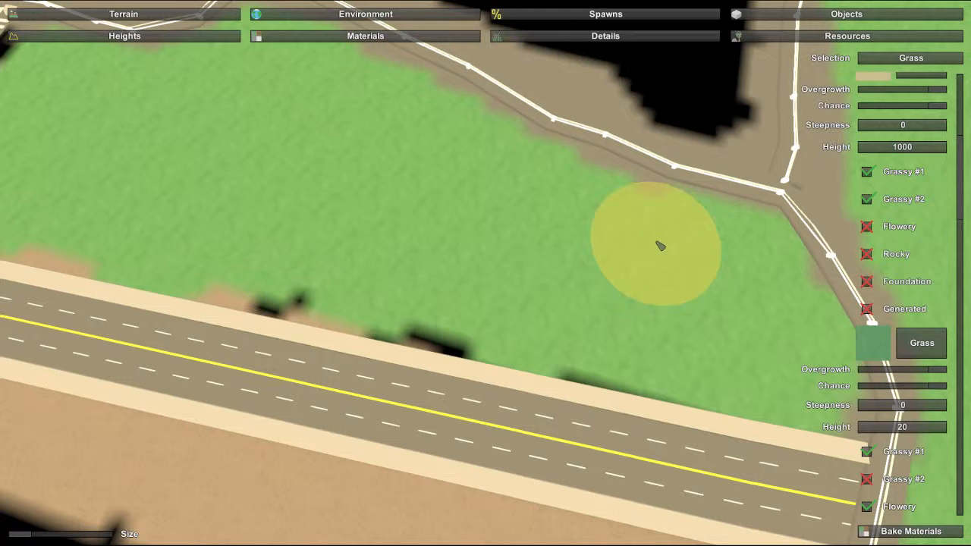
Step: Paint Grass into the unpainted corner between the two dirt roads beyond their junction
mouse_move(752, 280)
right_mouse_down()
mouse_move(857, 276)
mouse_move(865, 205)
right_mouse_up()
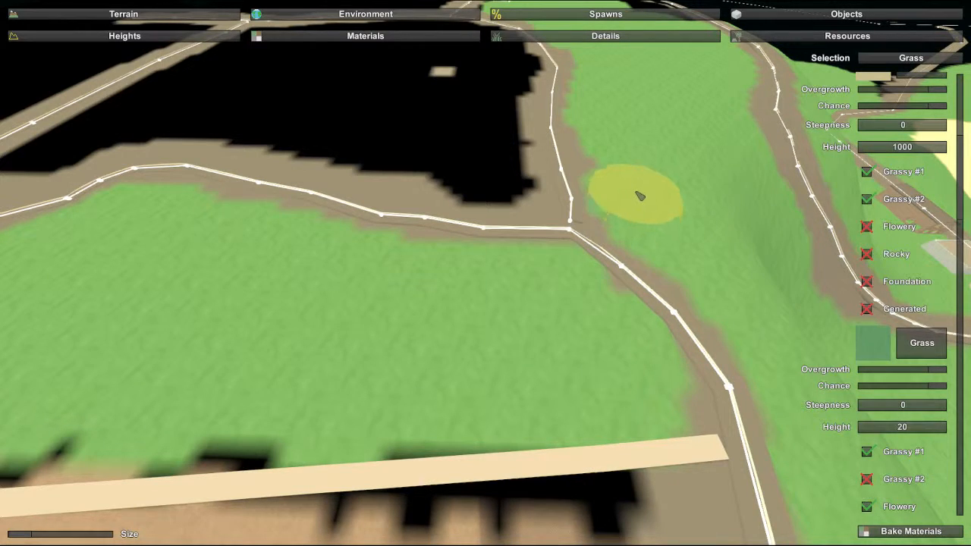
mouse_move(613, 131)
left_mouse_down()
mouse_move(511, 135)
mouse_move(499, 187)
mouse_move(493, 101)
left_mouse_up()
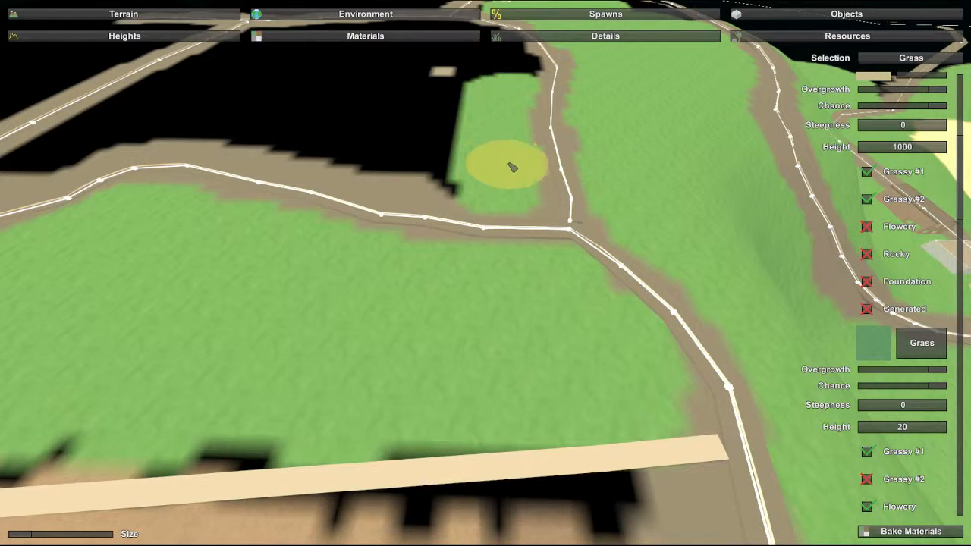
mouse_move(509, 178)
left_mouse_down()
mouse_move(460, 195)
mouse_move(445, 175)
left_mouse_up()
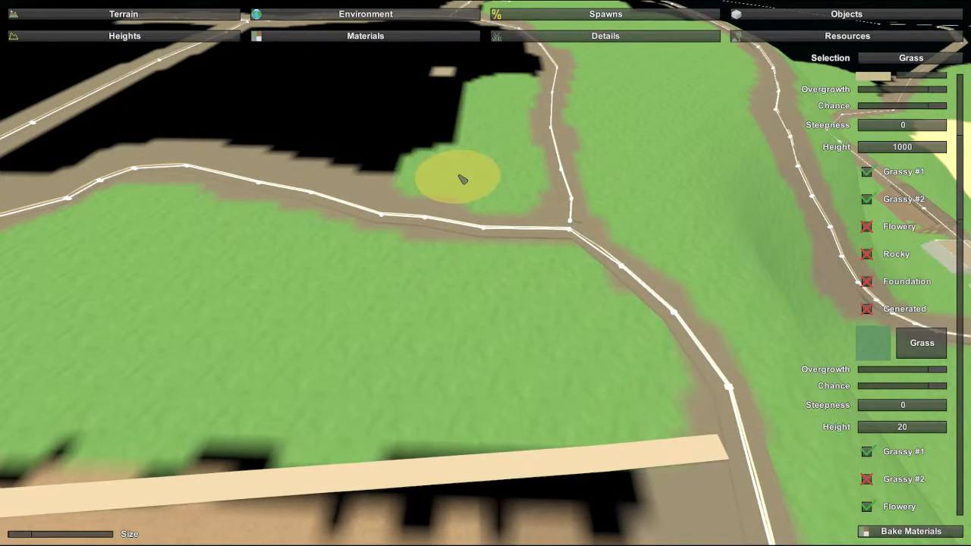
mouse_move(445, 171)
left_mouse_down()
mouse_move(407, 165)
mouse_move(405, 139)
mouse_move(447, 124)
mouse_move(435, 143)
left_mouse_up()
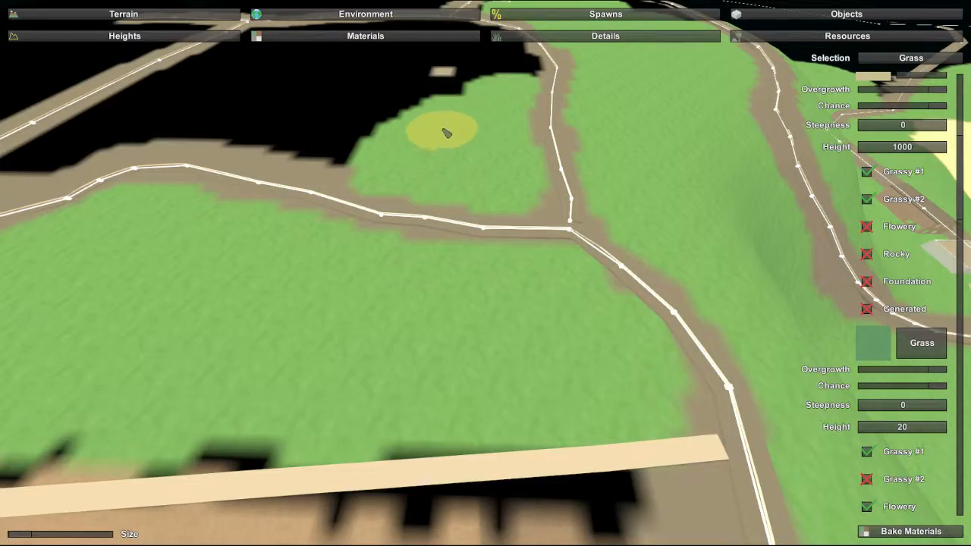
Step: Paint a wide band of Grass along the dirt road on the opposite side of the four-lane road, covering bare and black ground
mouse_move(404, 317)
right_mouse_down()
mouse_move(208, 209)
mouse_move(182, 281)
right_mouse_up()
right_click_drag(485, 273, 159, 269)
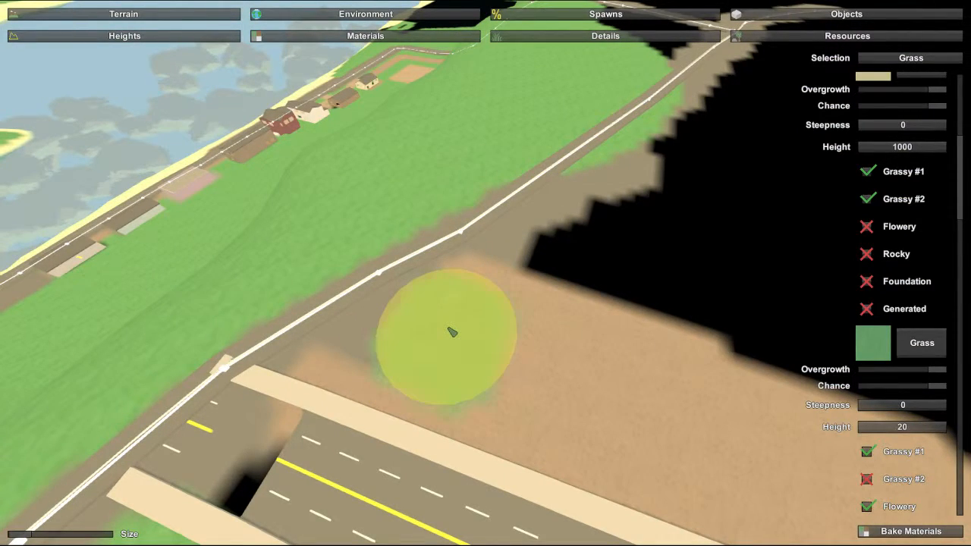
mouse_move(453, 331)
left_mouse_down()
mouse_move(496, 310)
mouse_move(527, 275)
mouse_move(500, 298)
mouse_move(577, 253)
mouse_move(685, 150)
left_mouse_up()
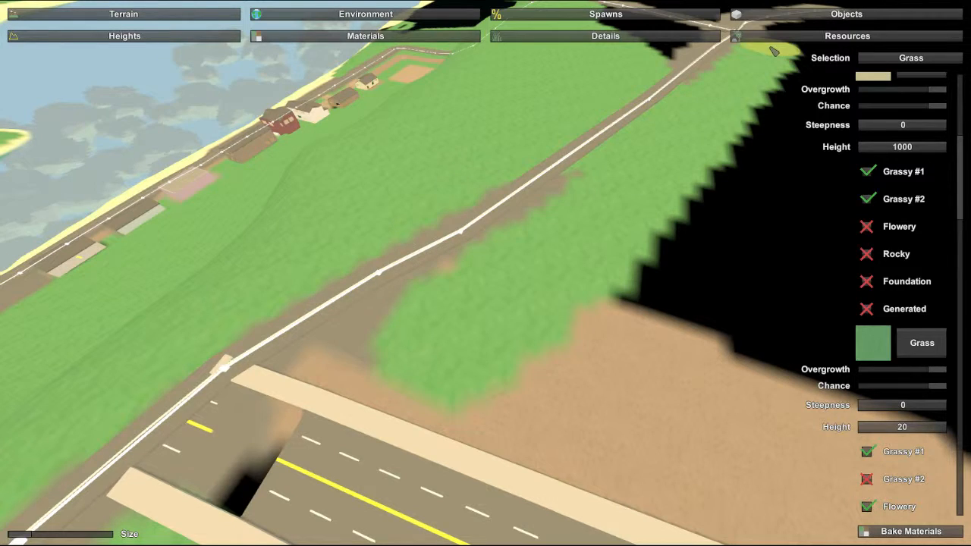
mouse_move(775, 47)
left_mouse_down()
mouse_move(789, 99)
mouse_move(672, 259)
mouse_move(632, 299)
mouse_move(527, 355)
mouse_move(636, 321)
mouse_move(585, 385)
mouse_move(630, 384)
mouse_move(683, 300)
left_mouse_up()
right_click_drag(683, 300, 490, 272)
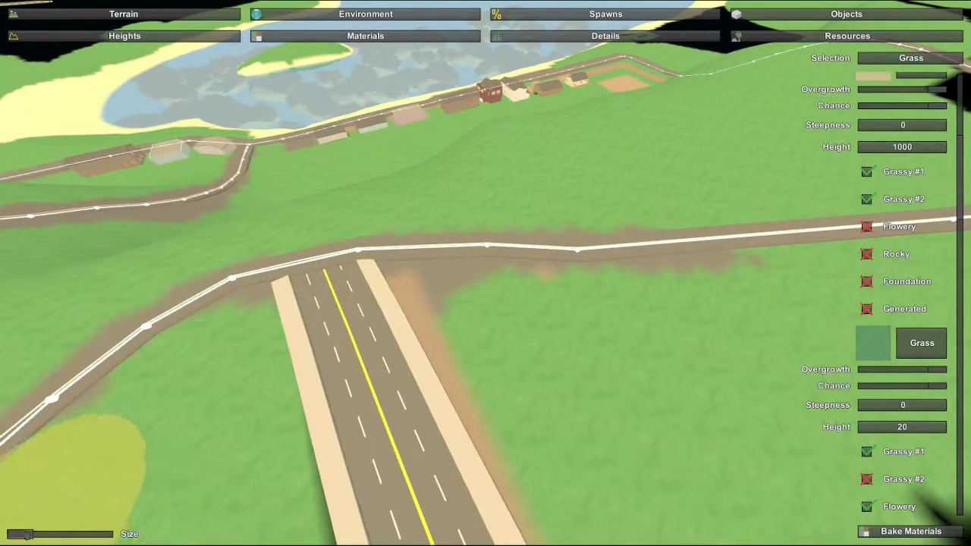
Step: Reduce the brush size and paint Grass into the corner where the four-lane road meets the dirt road
left_click_drag(27, 535, 17, 534)
right_click_drag(448, 285, 490, 272)
key("w")
mouse_move(521, 202)
left_mouse_down()
mouse_move(524, 88)
mouse_move(710, 175)
mouse_move(730, 167)
mouse_move(525, 65)
left_mouse_up()
mouse_move(525, 65)
right_mouse_down()
mouse_move(541, 114)
mouse_move(520, 210)
mouse_move(489, 41)
mouse_move(493, 269)
right_mouse_up()
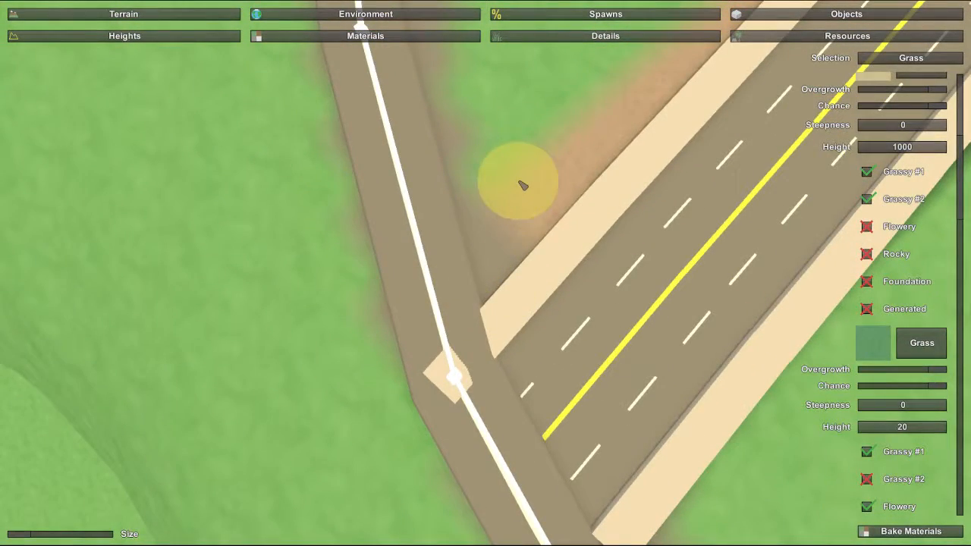
left_click_drag(523, 195, 642, 75)
mouse_move(524, 197)
right_mouse_down()
mouse_move(520, 155)
mouse_move(645, 83)
mouse_move(622, 182)
mouse_move(485, 272)
right_mouse_up()
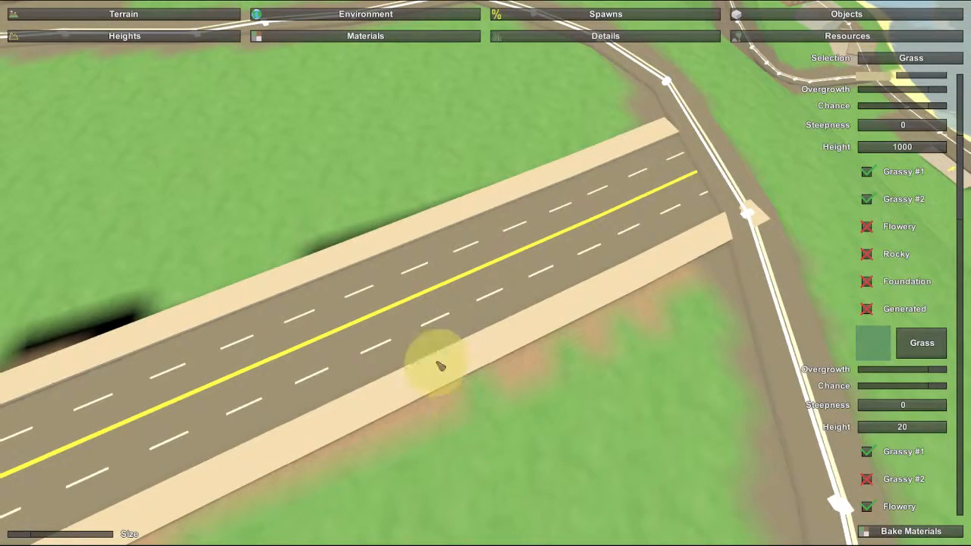
Step: Outline a rectangular dirt plot beside the four-lane road with Grass strips and fill the ground next to its near end
mouse_move(405, 218)
right_mouse_down()
mouse_move(303, 220)
mouse_move(273, 98)
mouse_move(261, 99)
mouse_move(425, 137)
mouse_move(470, 205)
mouse_move(484, 273)
right_mouse_up()
key("w")
key("s")
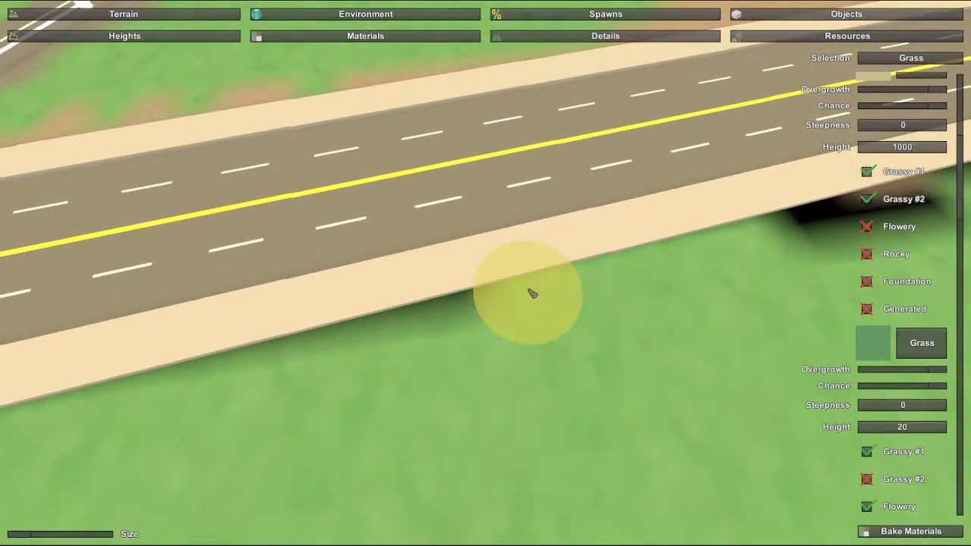
right_click_drag(511, 305, 167, 262)
key("w")
mouse_move(485, 273)
right_mouse_down()
mouse_move(591, 261)
mouse_move(561, 296)
mouse_move(501, 318)
mouse_move(486, 273)
right_mouse_up()
key("a")
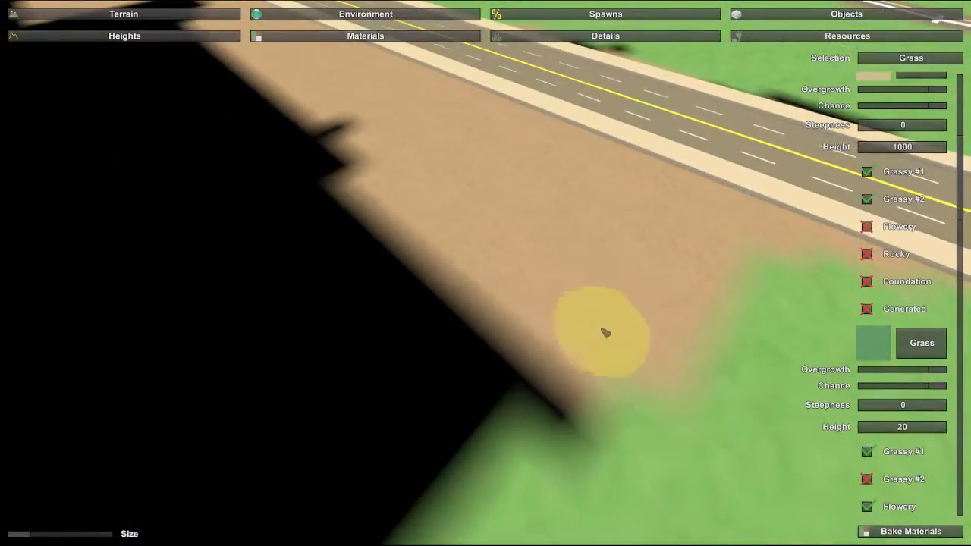
mouse_move(593, 403)
left_mouse_down()
mouse_move(572, 403)
mouse_move(515, 369)
mouse_move(494, 335)
mouse_move(271, 159)
mouse_move(304, 190)
mouse_move(336, 214)
mouse_move(257, 127)
mouse_move(266, 143)
mouse_move(295, 162)
mouse_move(259, 113)
left_mouse_up()
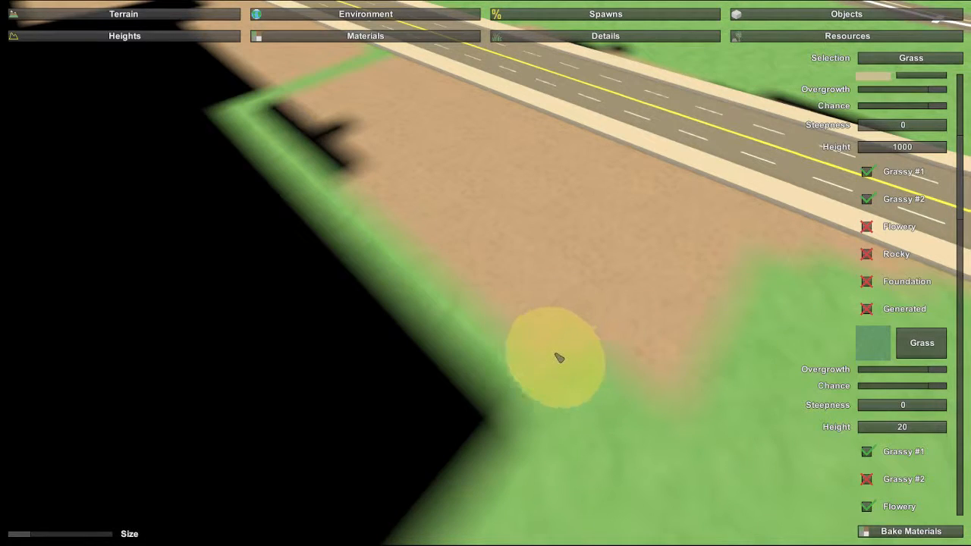
mouse_move(556, 358)
left_mouse_down()
mouse_move(650, 275)
mouse_move(754, 210)
mouse_move(641, 260)
mouse_move(541, 350)
mouse_move(611, 309)
mouse_move(649, 243)
left_mouse_up()
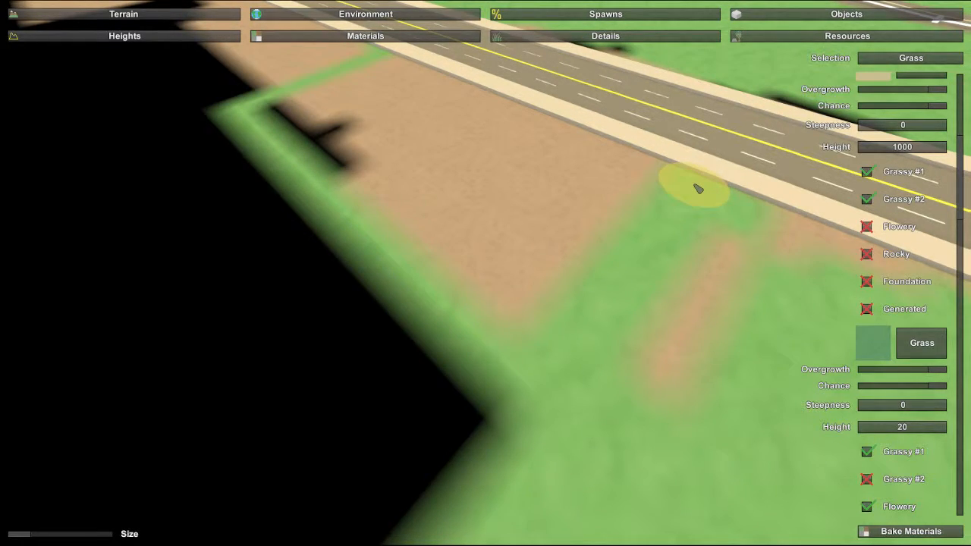
mouse_move(702, 190)
left_mouse_down()
mouse_move(743, 223)
mouse_move(713, 251)
mouse_move(649, 361)
mouse_move(678, 351)
mouse_move(739, 262)
mouse_move(774, 248)
left_mouse_up()
mouse_move(668, 331)
right_mouse_down()
mouse_move(902, 228)
mouse_move(455, 303)
mouse_move(485, 273)
right_mouse_up()
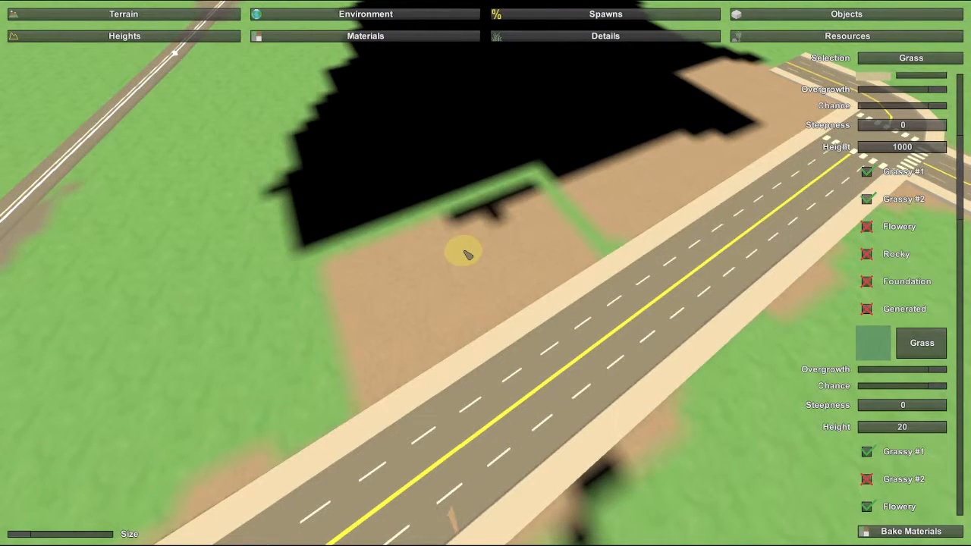
Step: Try the Road material on the unpainted patch inside the plot, then switch to Gravel and cover the patch
scroll(902, 304, "down", 5)
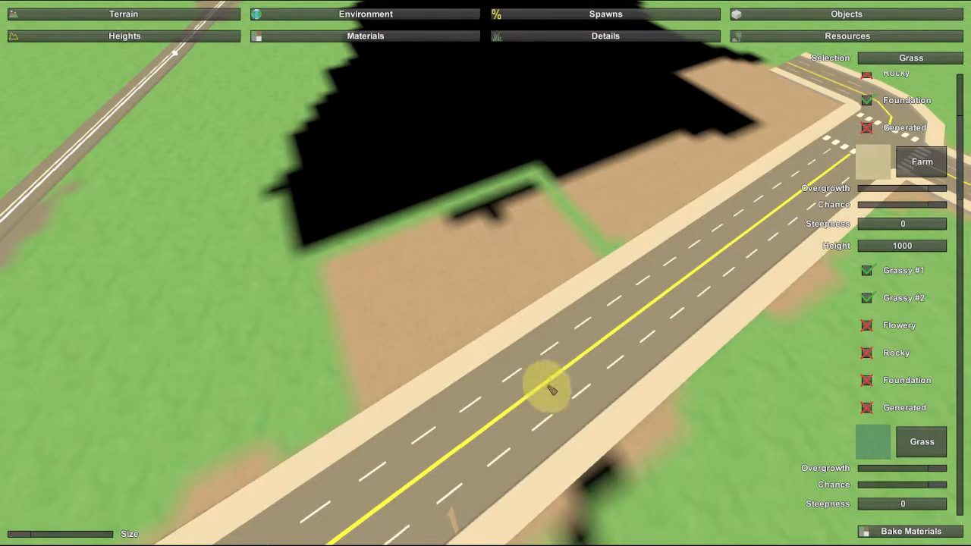
mouse_move(607, 299)
right_mouse_down()
mouse_move(546, 243)
mouse_move(570, 286)
right_mouse_up()
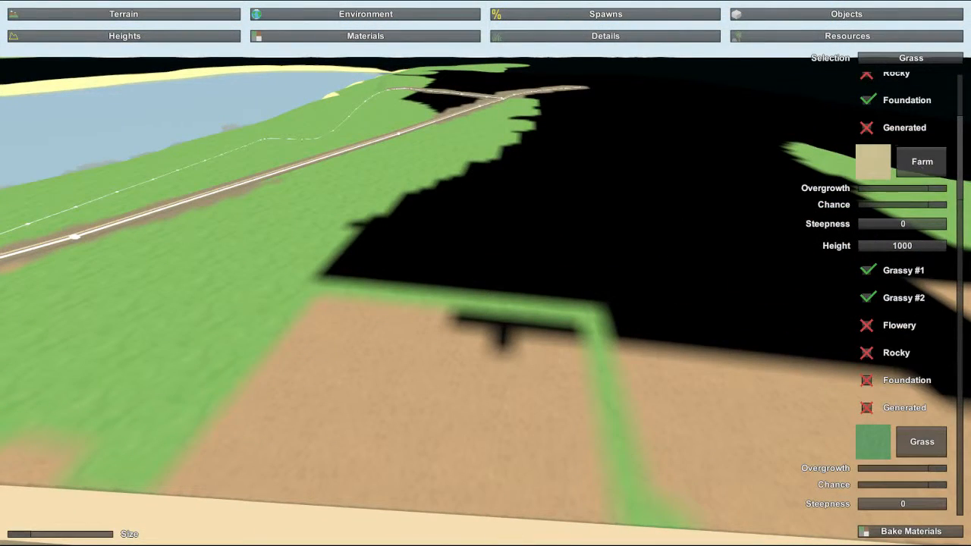
scroll(929, 369, "down", 10)
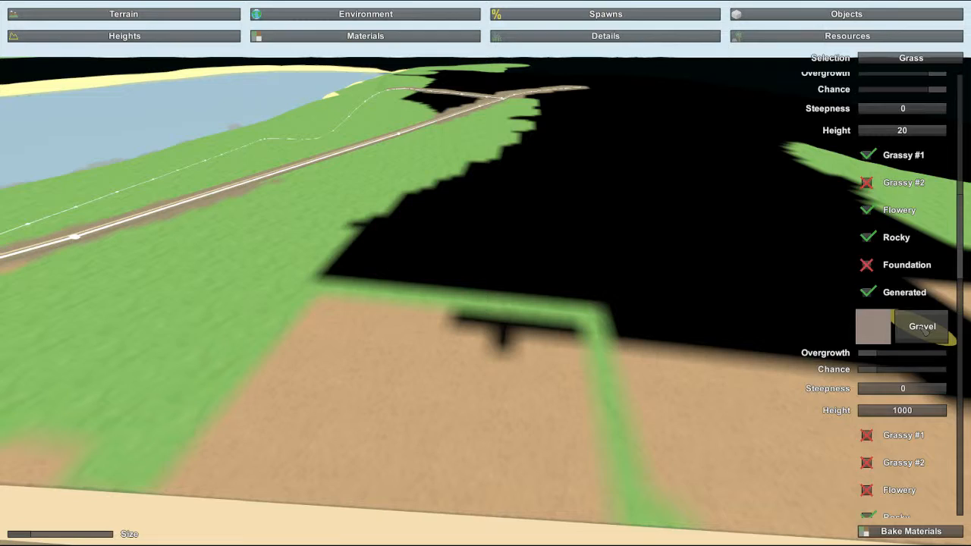
scroll(924, 328, "down", 5)
left_click(921, 408)
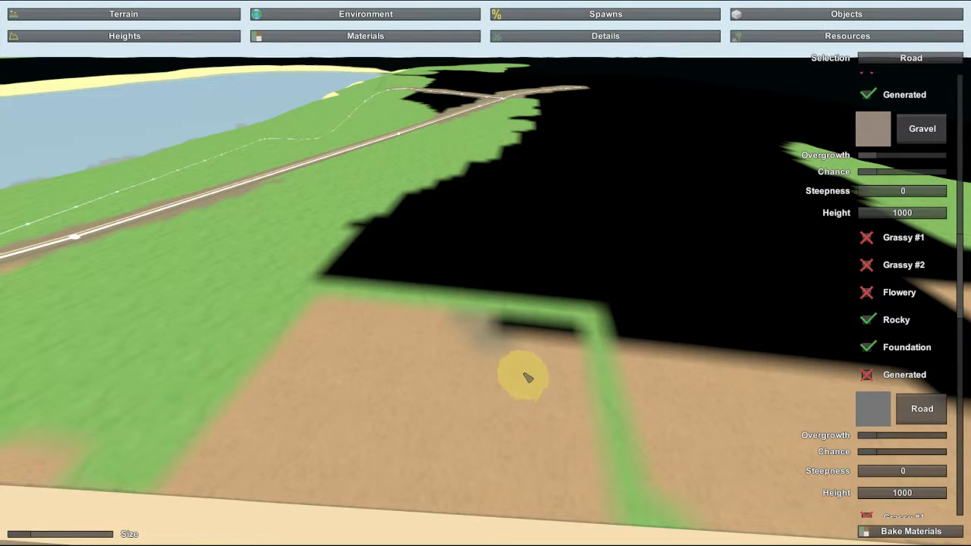
scroll(902, 379, "up", 7)
left_click(913, 359)
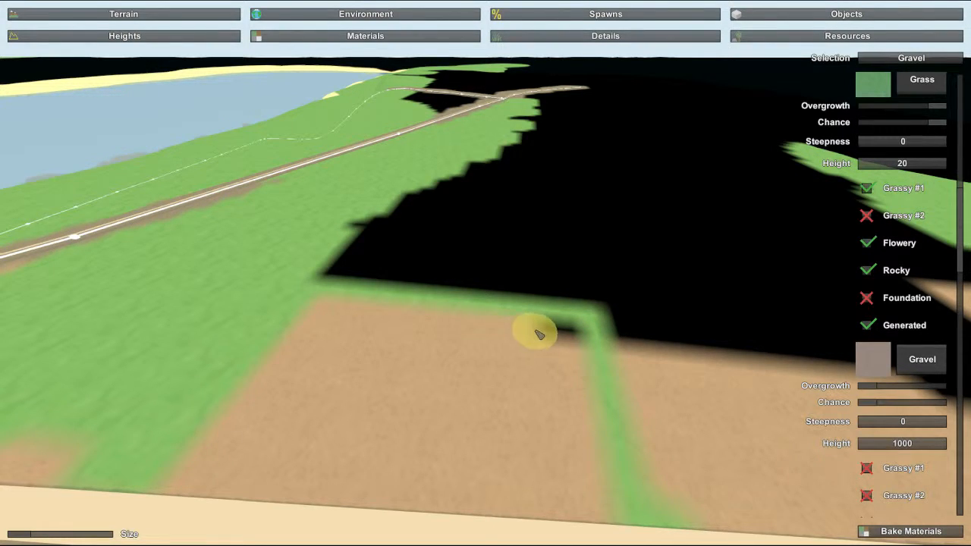
Step: Paint Gravel over the black gaps along the opposite sidewalk of the four-lane road
right_click_drag(575, 385, 490, 270)
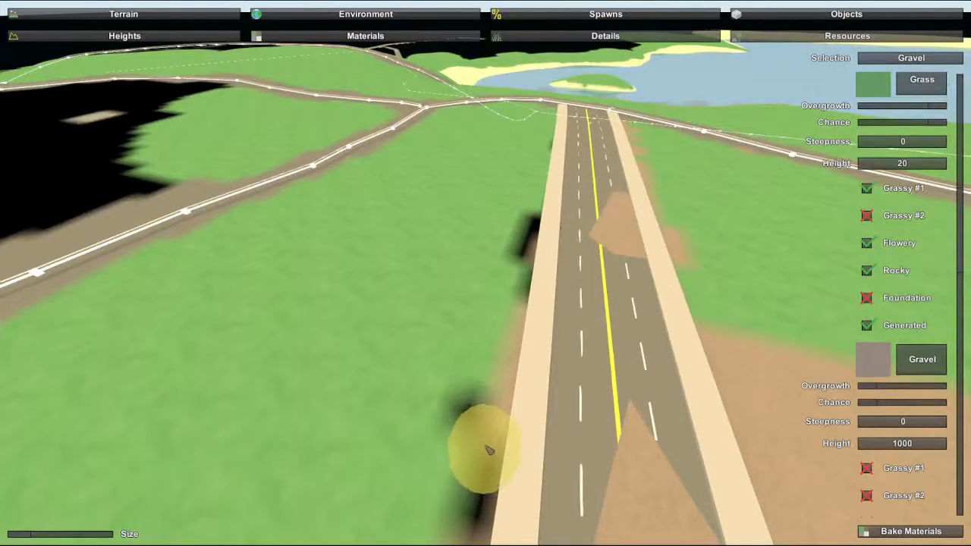
mouse_move(481, 438)
left_mouse_down()
mouse_move(499, 477)
mouse_move(465, 537)
left_mouse_up()
mouse_move(543, 207)
left_mouse_down()
mouse_move(525, 298)
mouse_move(523, 234)
mouse_move(536, 220)
mouse_move(518, 275)
mouse_move(522, 299)
mouse_move(544, 278)
mouse_move(539, 243)
mouse_move(559, 201)
left_mouse_up()
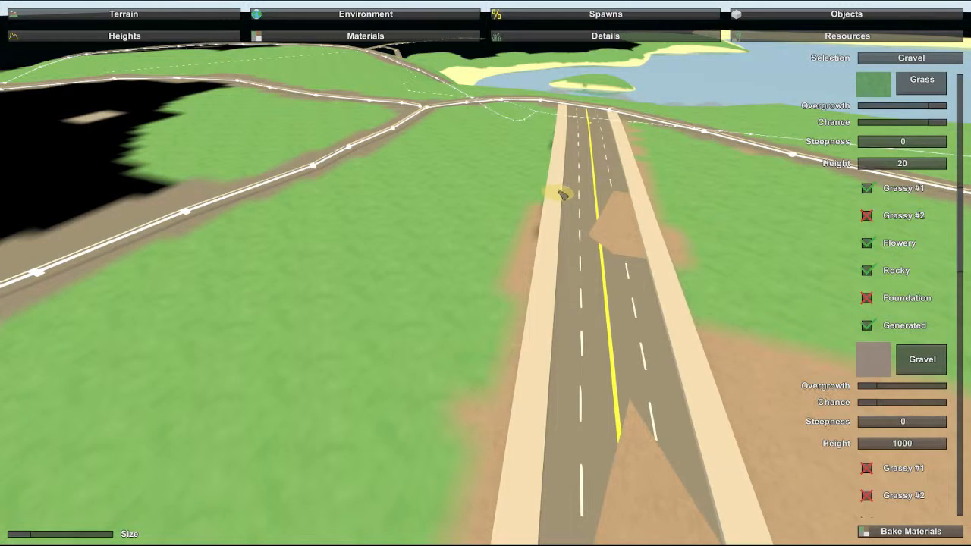
left_click_drag(540, 240, 548, 228)
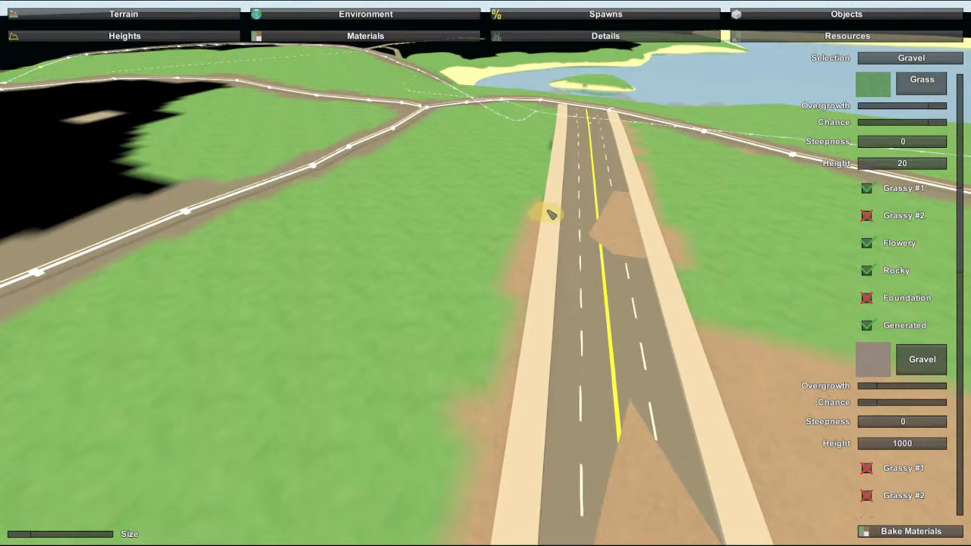
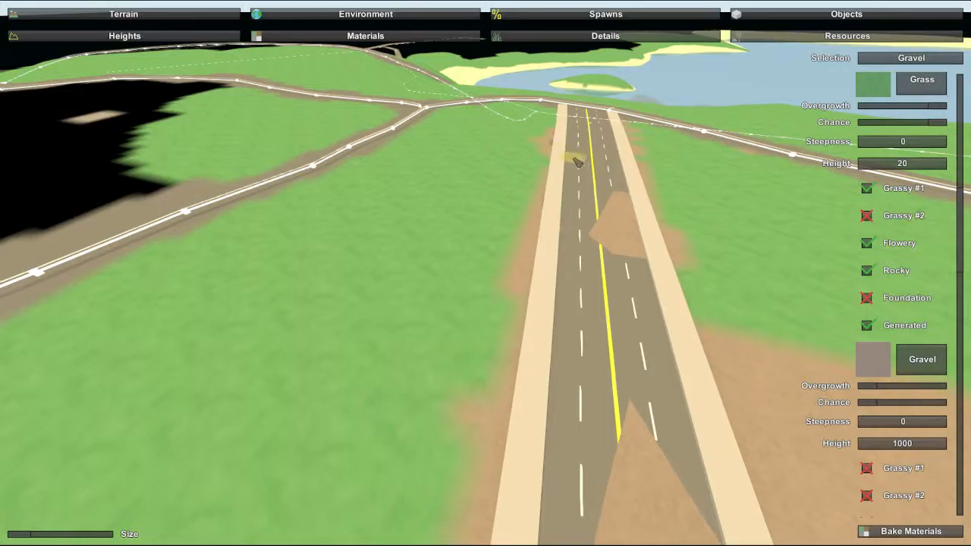
Step: Extend the Gravel strip along the sidewalk's edge towards the dirt road end
key("w")
right_click_drag(544, 152, 606, 129)
key("w")
mouse_move(486, 273)
right_mouse_down()
mouse_move(591, 349)
mouse_move(500, 341)
mouse_move(490, 272)
right_mouse_up()
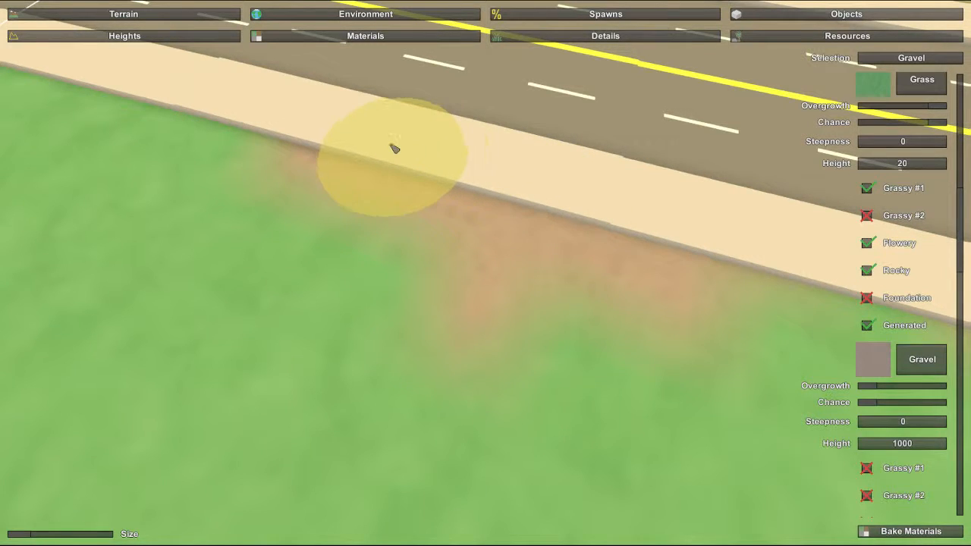
left_click_drag(391, 146, 148, 104)
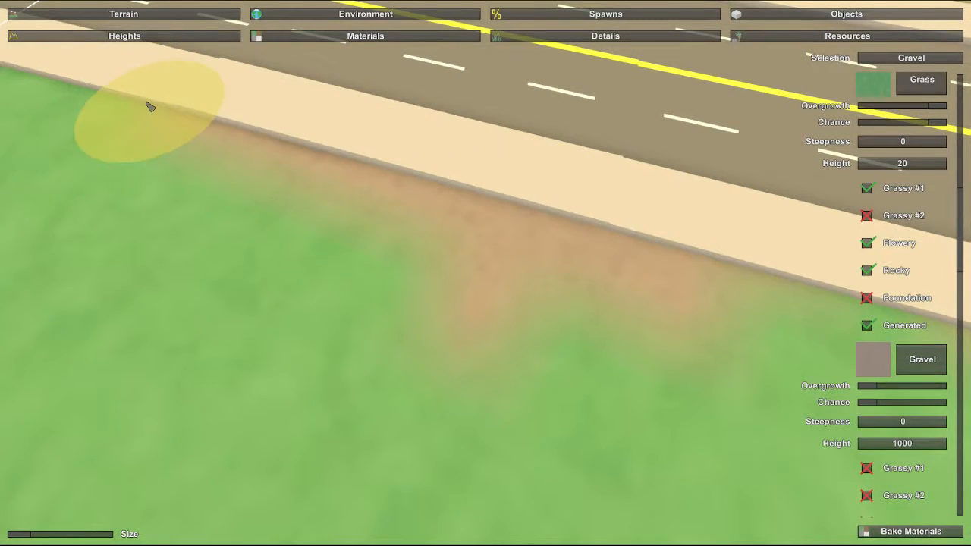
Step: Paint Gravel beside the sidewalk at the four-lane road's end, next to the dirt road
mouse_move(282, 173)
right_mouse_down()
mouse_move(254, 91)
mouse_move(341, 93)
right_mouse_up()
key("w")
right_click_drag(486, 273, 406, 352)
key("s")
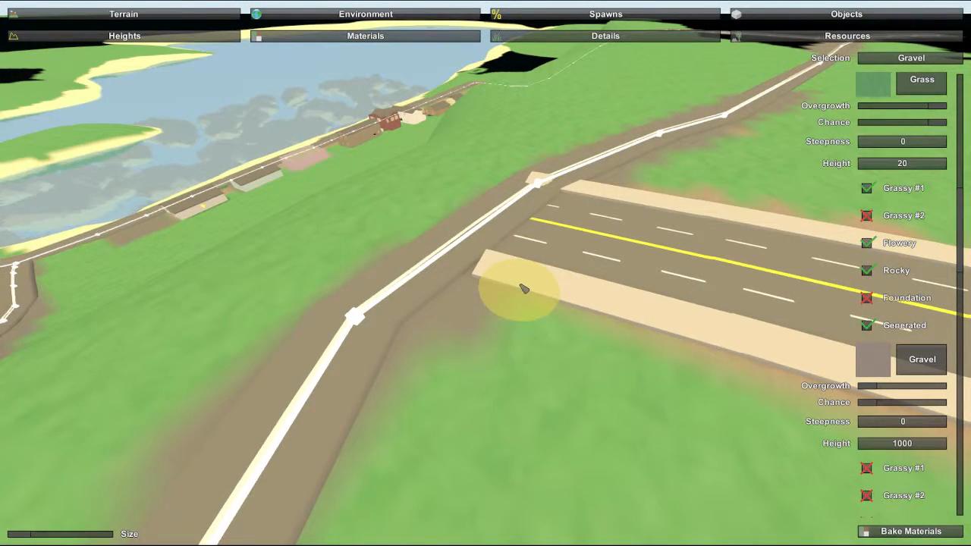
mouse_move(643, 336)
left_mouse_down()
mouse_move(565, 306)
mouse_move(505, 298)
mouse_move(605, 323)
left_mouse_up()
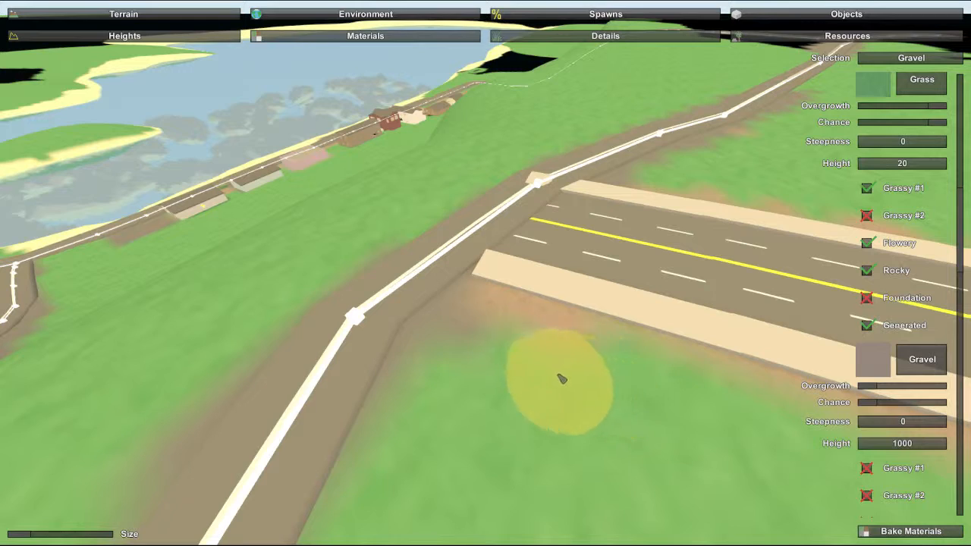
Step: Switch to the Road material and paint the ground along the dirt road's edge beyond the four-lane road
scroll(917, 396, "down", 5)
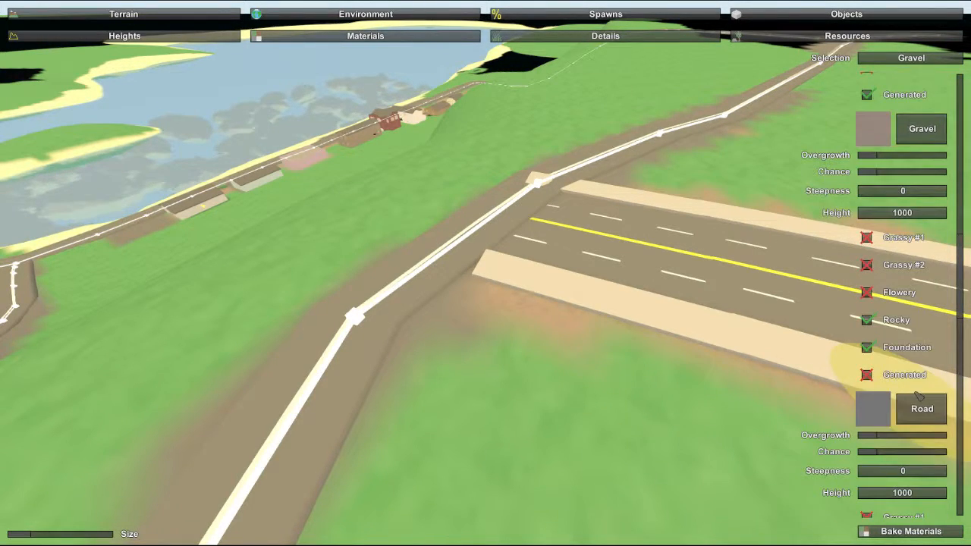
left_click(919, 406)
mouse_move(422, 320)
left_mouse_down()
mouse_move(379, 336)
mouse_move(316, 470)
left_mouse_up()
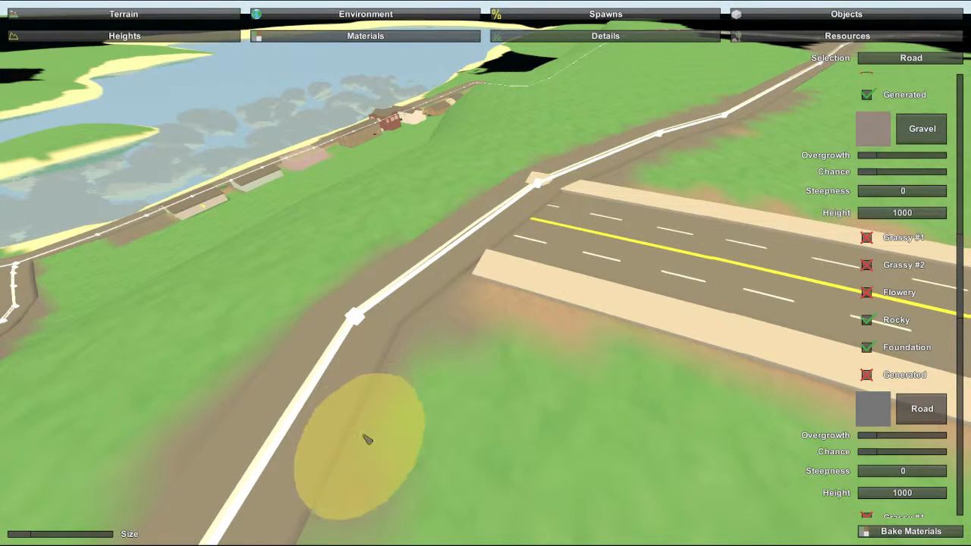
right_click_drag(334, 494, 262, 516)
mouse_move(461, 345)
right_mouse_down()
mouse_move(629, 386)
mouse_move(507, 276)
right_mouse_up()
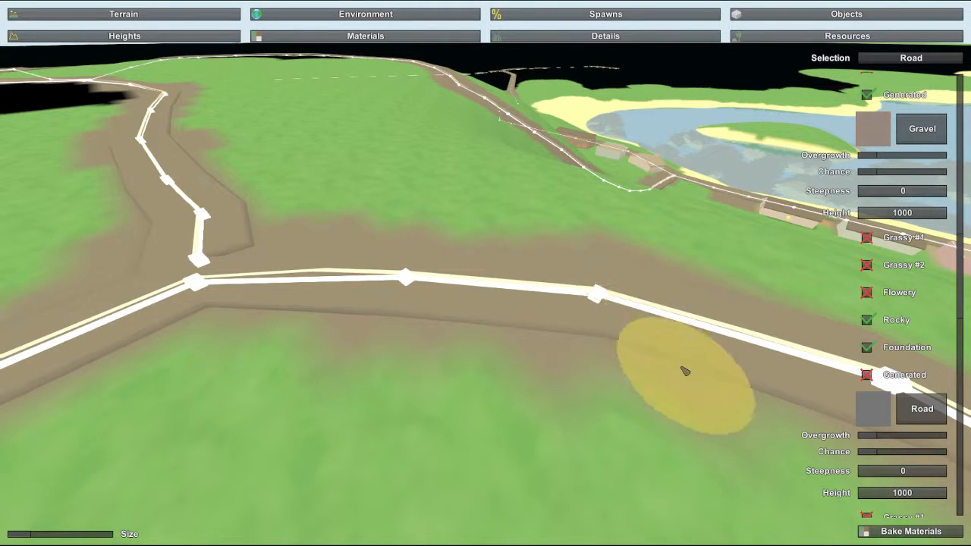
Step: Paint the Road material over the grass along the dirt road's outer edge, across from the four-lane road's end
mouse_move(743, 395)
right_mouse_down()
mouse_move(895, 345)
mouse_move(773, 345)
right_mouse_up()
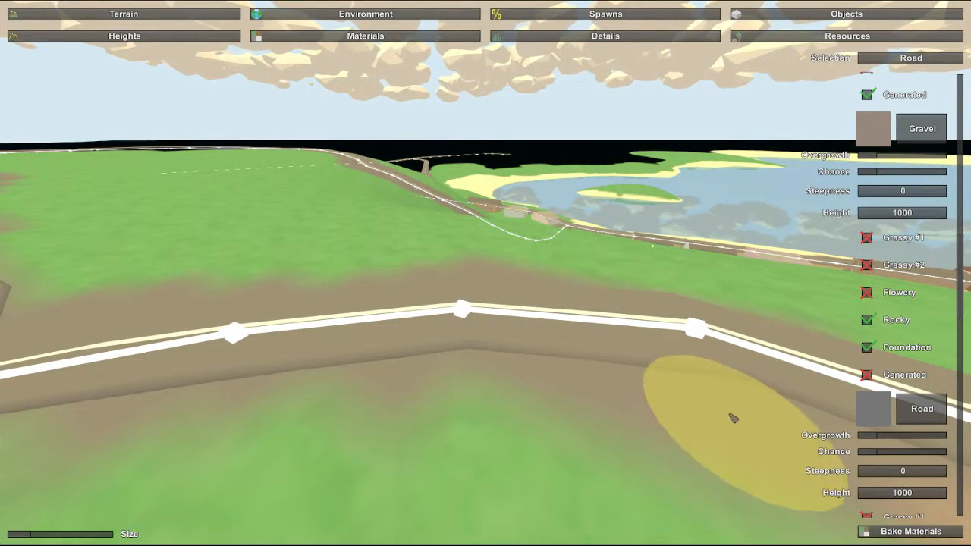
mouse_move(650, 293)
right_mouse_down()
mouse_move(470, 334)
mouse_move(455, 394)
right_mouse_up()
key("w")
mouse_move(455, 273)
right_mouse_down()
mouse_move(537, 228)
mouse_move(501, 243)
right_mouse_up()
key("w")
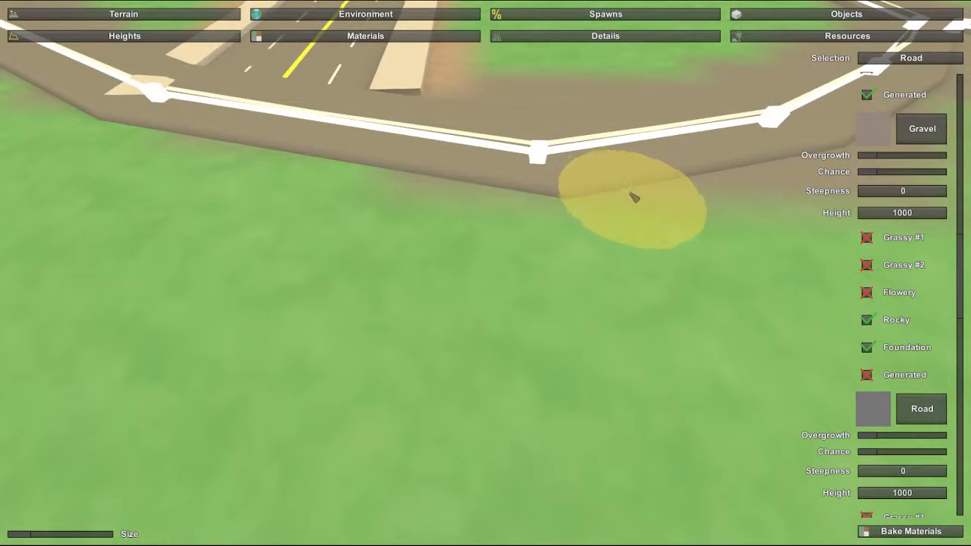
mouse_move(623, 221)
left_mouse_down()
mouse_move(465, 217)
mouse_move(386, 190)
mouse_move(92, 131)
mouse_move(23, 106)
left_mouse_up()
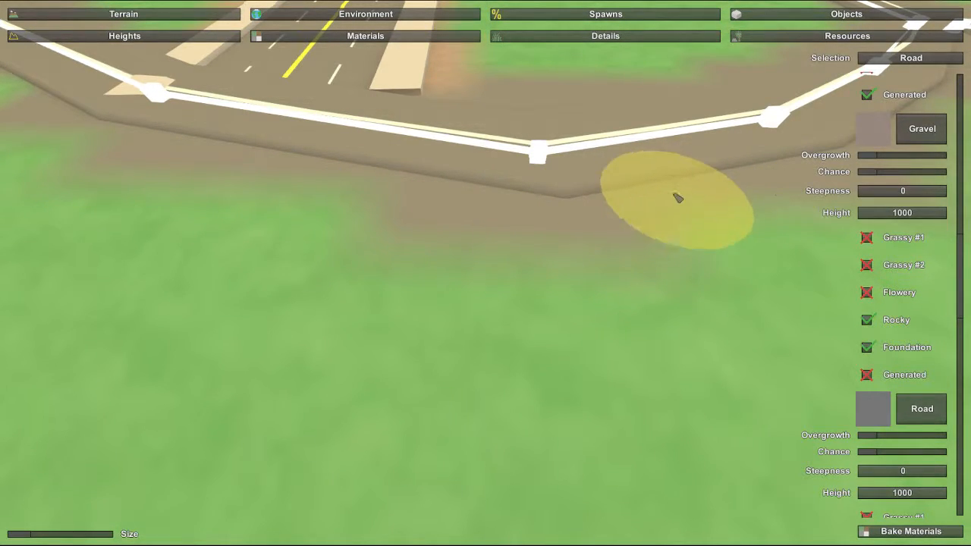
mouse_move(781, 152)
right_mouse_down()
mouse_move(488, 261)
mouse_move(490, 271)
right_mouse_up()
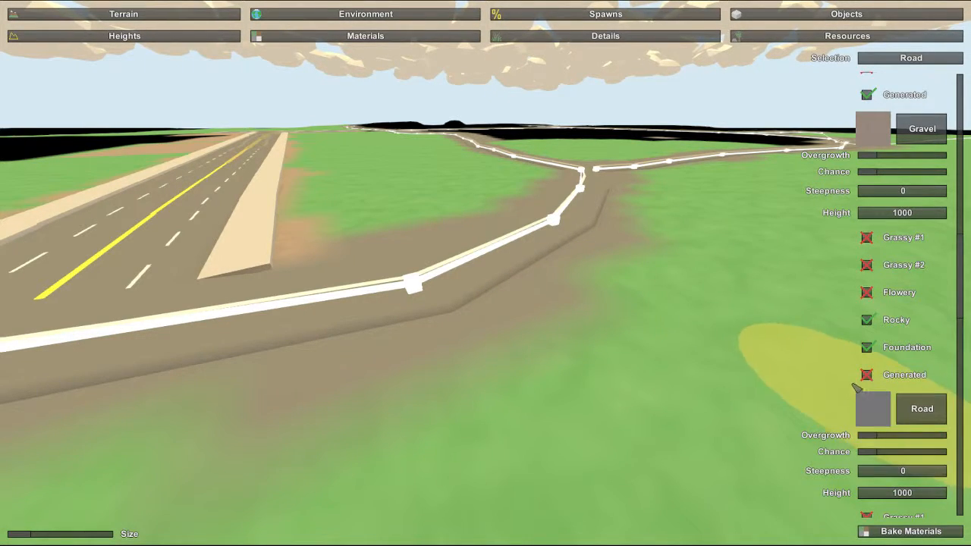
mouse_move(618, 280)
right_mouse_down()
mouse_move(425, 204)
mouse_move(46, 205)
mouse_move(198, 341)
mouse_move(424, 364)
mouse_move(489, 270)
right_mouse_up()
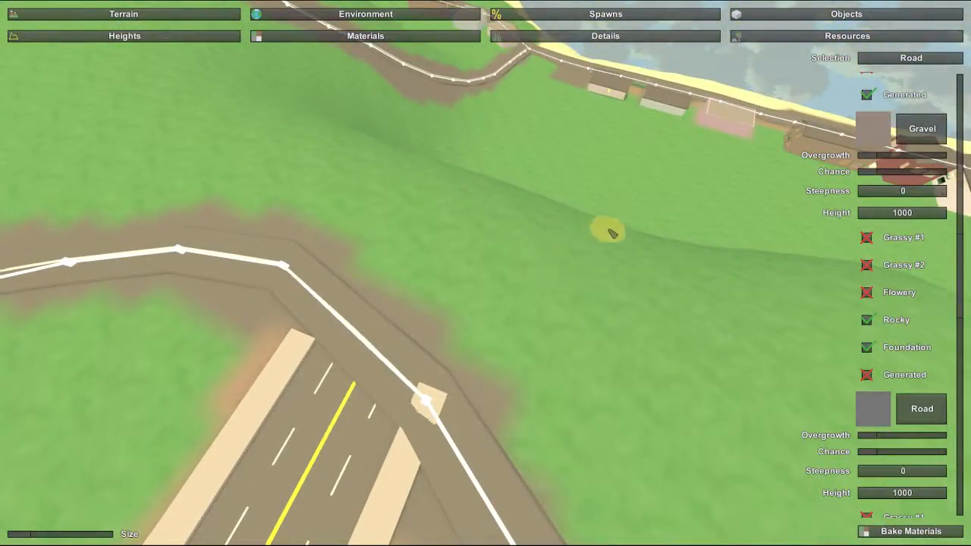
Step: Switch to the Grass material and paint over the brown ground beside the four-lane road's sidewalk, near the crosswalk intersection
mouse_move(564, 402)
right_mouse_down()
mouse_move(523, 304)
mouse_move(307, 405)
mouse_move(250, 395)
mouse_move(485, 251)
mouse_move(535, 190)
mouse_move(363, 205)
mouse_move(197, 174)
mouse_move(110, 176)
right_mouse_up()
key("w")
key("d")
key("s")
right_click_drag(485, 273, 771, 437)
key("a")
key("s")
key("w")
key("a")
key("w")
key("s")
key("a")
key("s")
right_click_drag(558, 285, 485, 267)
scroll(910, 241, "up", 5)
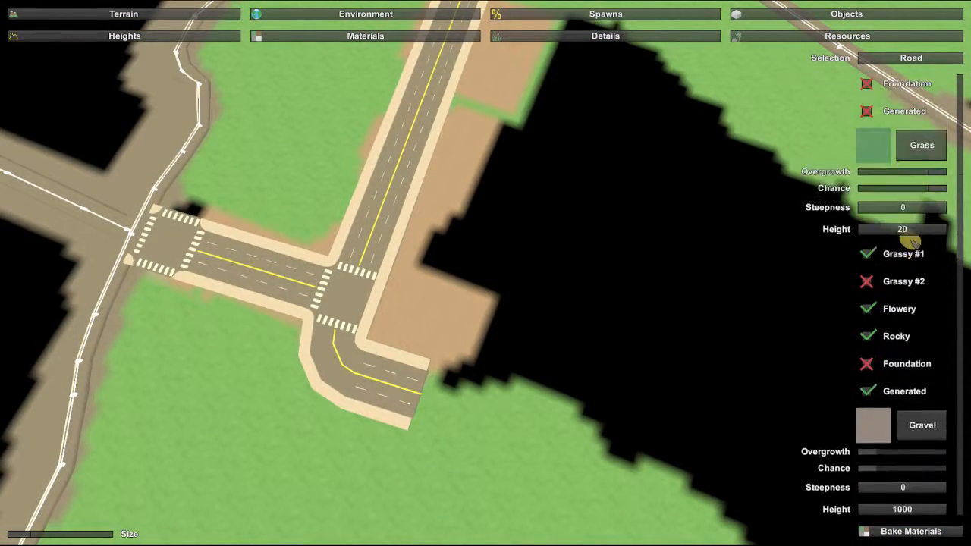
left_click(919, 187)
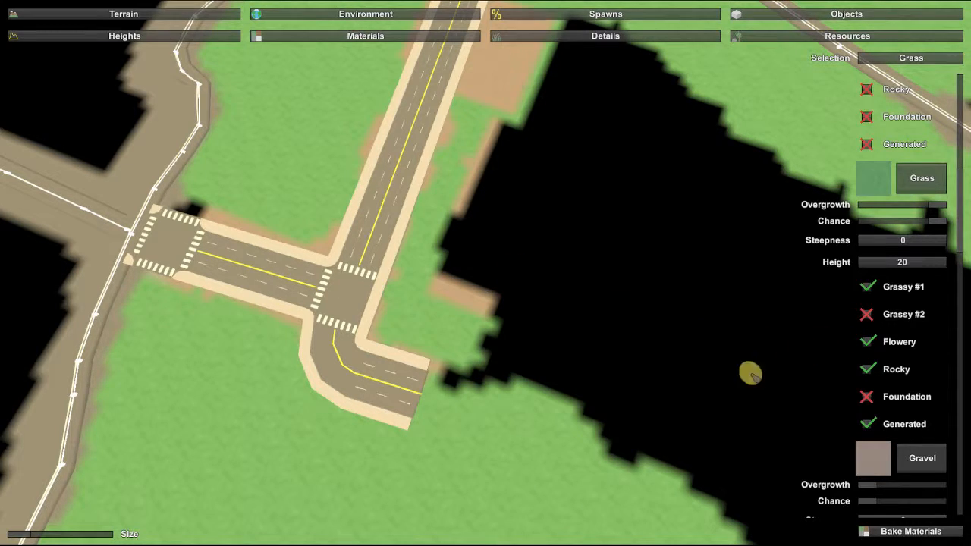
Step: Enlarge the brush and paint Grass over the large black area beside the four-lane road and its curved end
left_click_drag(19, 534, 35, 534)
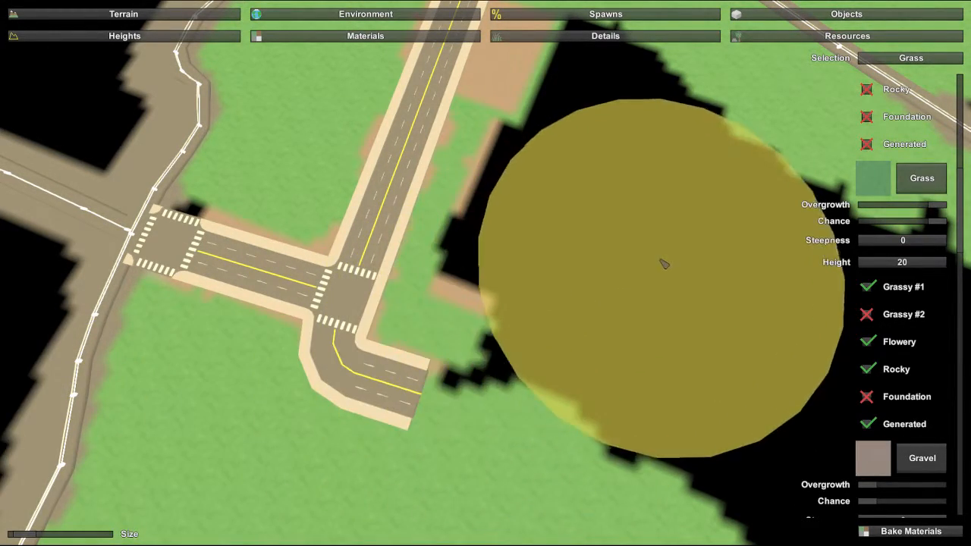
left_click(616, 276)
left_click_drag(614, 276, 606, 272)
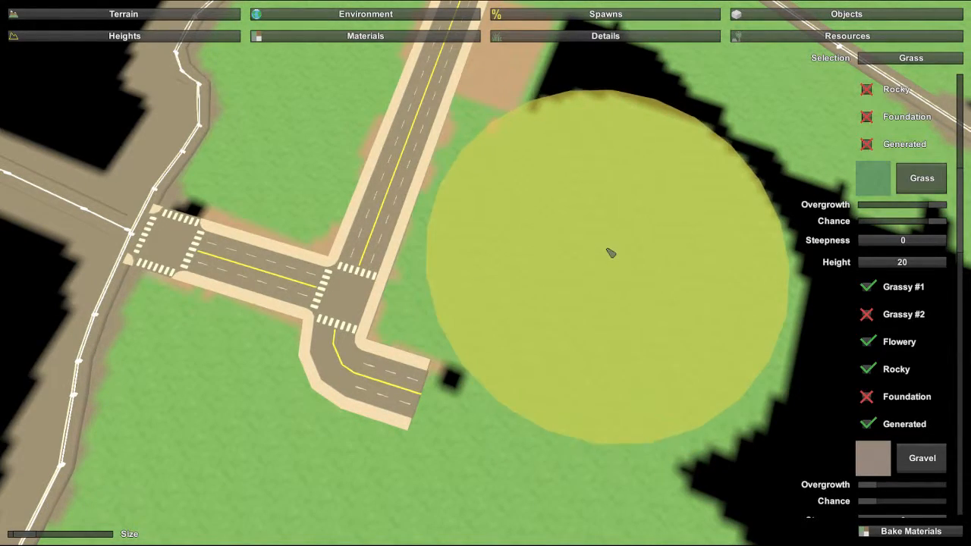
mouse_move(613, 279)
left_mouse_down()
mouse_move(670, 323)
mouse_move(675, 341)
mouse_move(690, 251)
mouse_move(686, 154)
left_mouse_up()
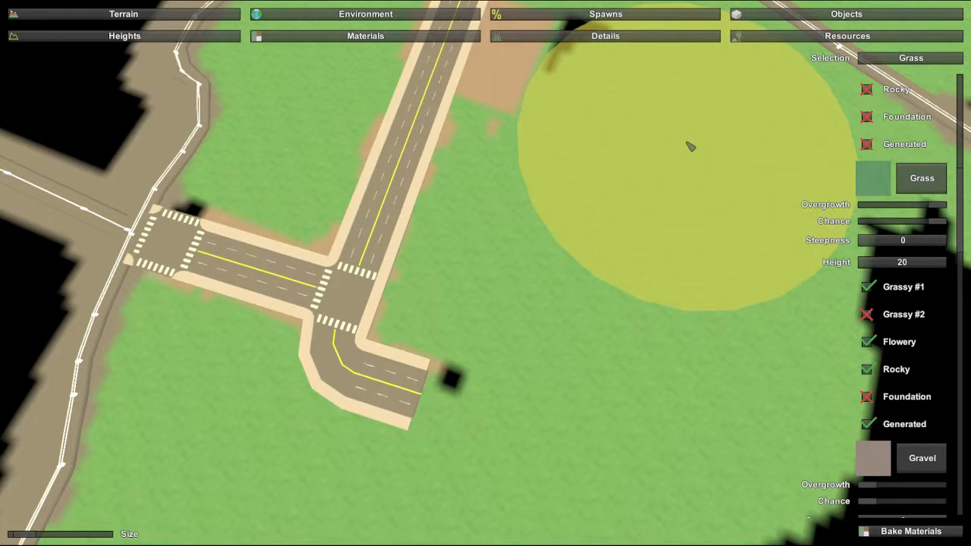
left_click_drag(678, 339, 611, 369)
Step: Paint Grass over the black hills beyond the four-lane road and around the end of the dirt road
mouse_move(637, 377)
right_mouse_down()
mouse_move(644, 303)
mouse_move(796, 356)
right_mouse_up()
right_click_drag(485, 349, 488, 268)
mouse_move(529, 253)
left_mouse_down()
mouse_move(514, 292)
mouse_move(349, 295)
mouse_move(212, 334)
mouse_move(266, 309)
left_mouse_up()
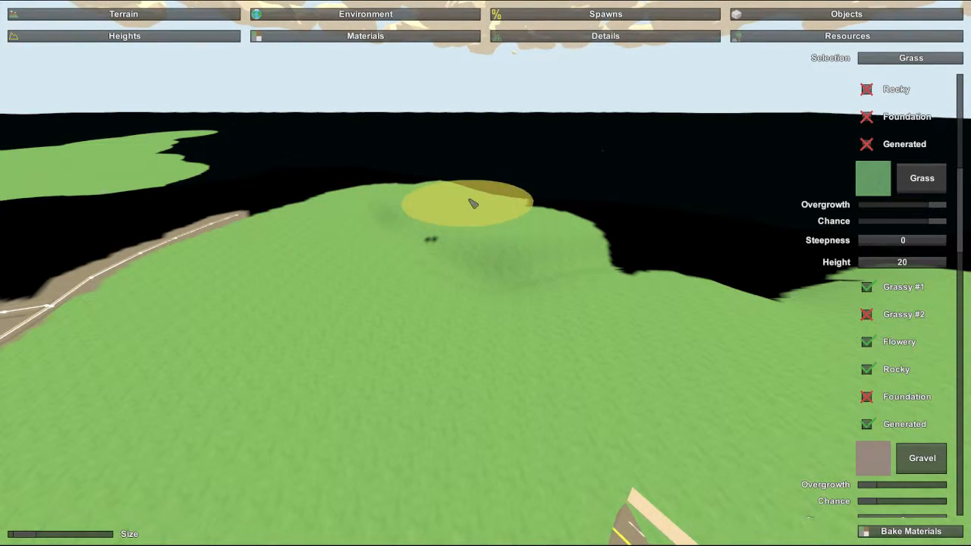
mouse_move(486, 206)
left_mouse_down()
mouse_move(460, 242)
mouse_move(533, 217)
mouse_move(620, 276)
mouse_move(706, 251)
mouse_move(760, 274)
mouse_move(672, 288)
mouse_move(671, 254)
left_mouse_up()
mouse_move(763, 254)
right_mouse_down()
mouse_move(910, 258)
mouse_move(914, 244)
mouse_move(857, 303)
mouse_move(906, 158)
mouse_move(902, 193)
mouse_move(485, 372)
mouse_move(505, 379)
mouse_move(493, 364)
right_mouse_up()
key("w")
key("s")
mouse_move(489, 270)
left_mouse_down()
mouse_move(585, 325)
mouse_move(594, 295)
mouse_move(526, 283)
mouse_move(442, 293)
mouse_move(523, 391)
mouse_move(655, 396)
mouse_move(782, 341)
mouse_move(819, 308)
mouse_move(705, 381)
mouse_move(521, 396)
mouse_move(392, 382)
mouse_move(362, 314)
mouse_move(409, 251)
mouse_move(435, 241)
mouse_move(472, 170)
mouse_move(467, 144)
left_mouse_up()
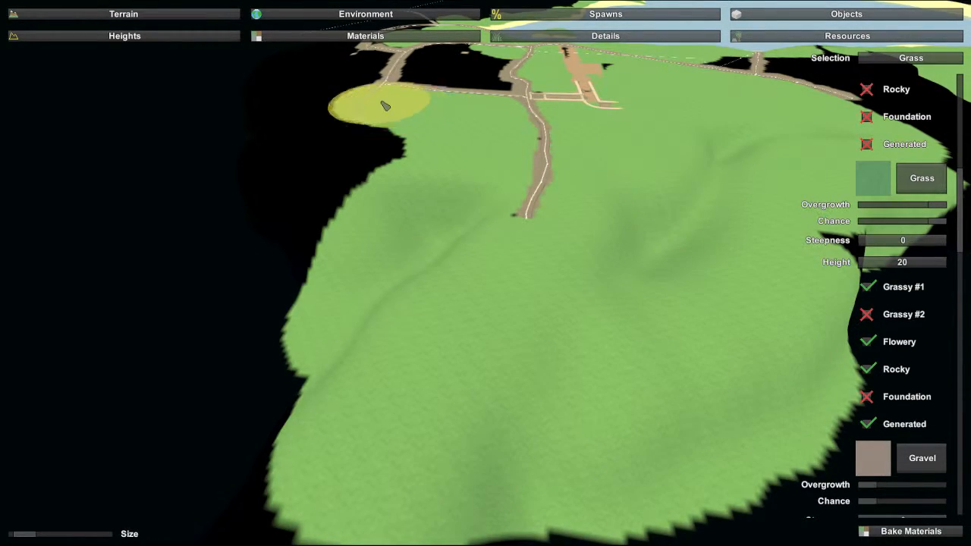
Step: Enlarge the brush further and fill the black terrain inside and around the dirt road loop with Grass
left_click_drag(23, 534, 50, 534)
mouse_move(129, 462)
right_mouse_down()
mouse_move(227, 523)
mouse_move(258, 516)
mouse_move(228, 425)
mouse_move(121, 417)
mouse_move(110, 470)
mouse_move(54, 484)
right_mouse_up()
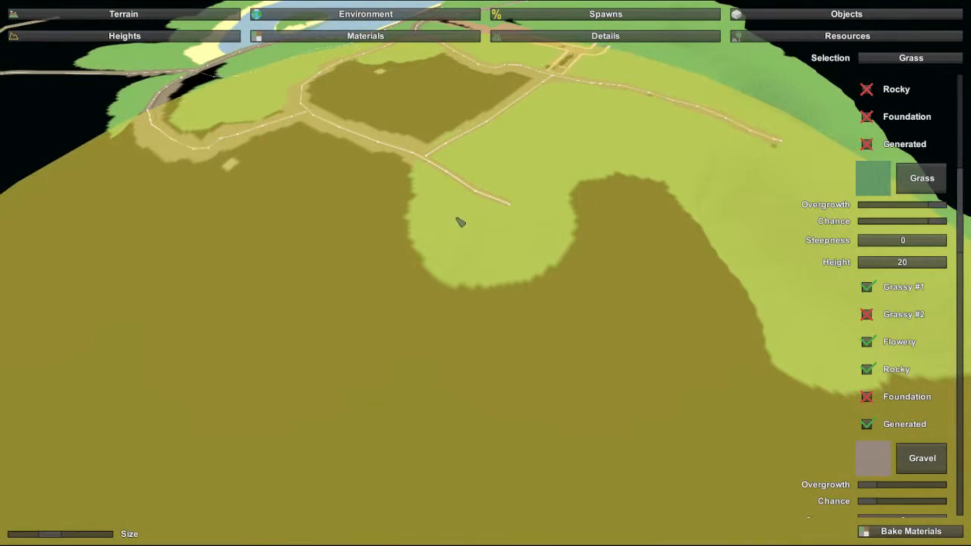
left_click(449, 261)
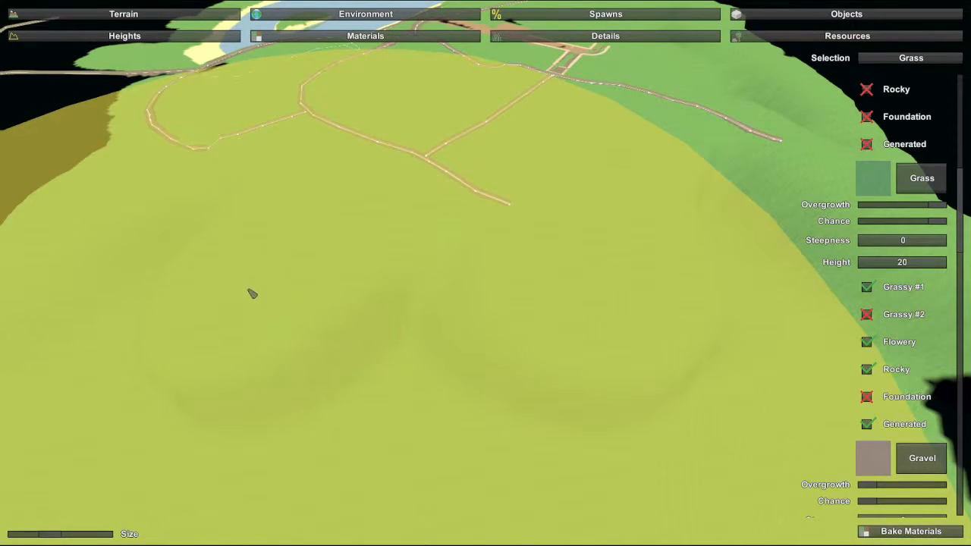
left_click(333, 350)
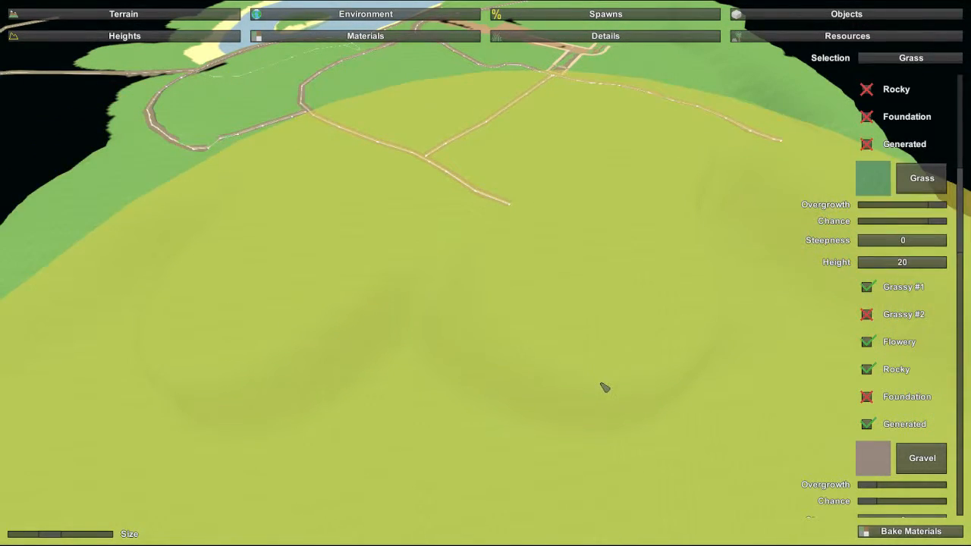
Step: Paint Grass over the black terrain behind the hills, out to the horizon
right_click_drag(728, 371, 910, 250)
right_click_drag(485, 273, 667, 273)
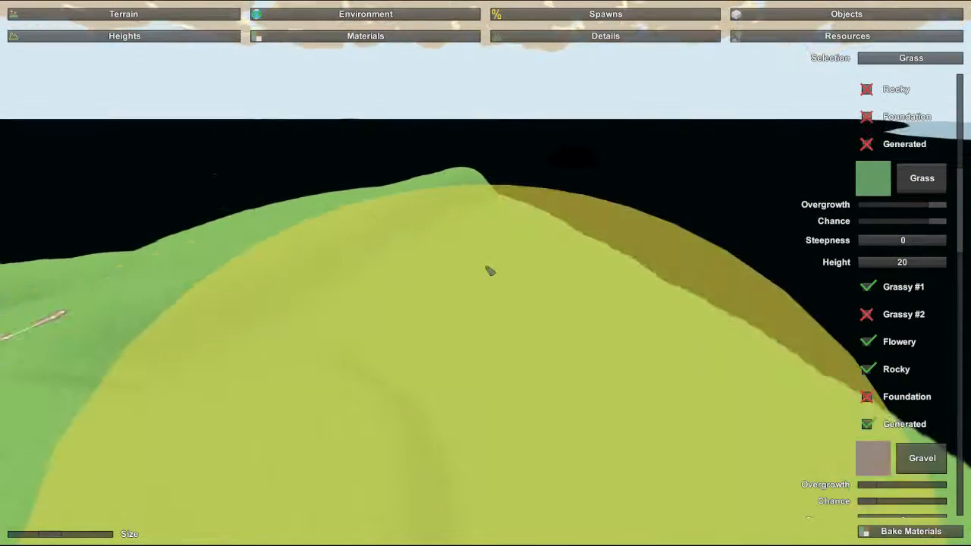
left_click(600, 213)
left_click(523, 157)
left_click(496, 135)
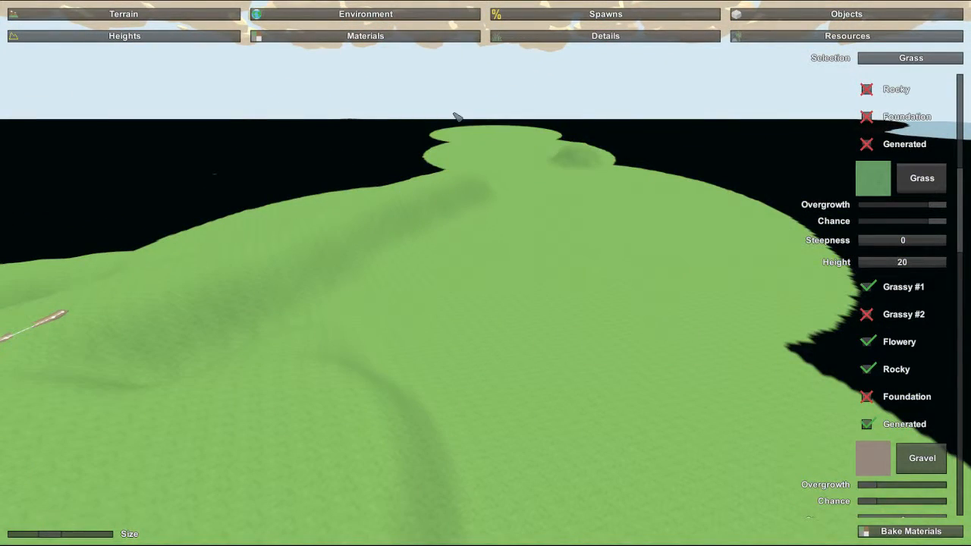
left_click(416, 158)
left_click(407, 178)
left_click(366, 157)
left_click(234, 200)
left_click(195, 160)
left_click(125, 171)
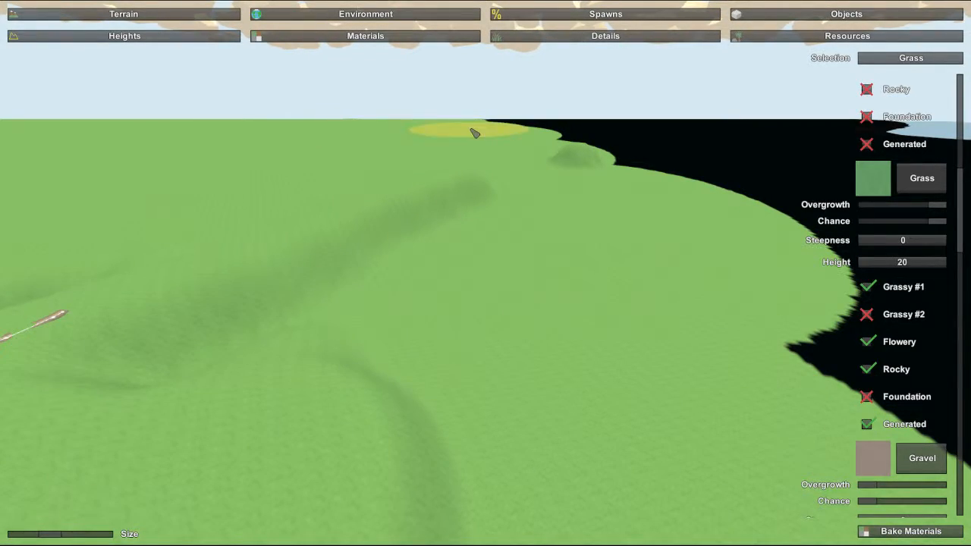
Step: Extend the Grass from the distant mound towards the water and fill the black bay along its edge
mouse_move(598, 160)
left_mouse_down()
mouse_move(626, 160)
mouse_move(636, 132)
left_mouse_up()
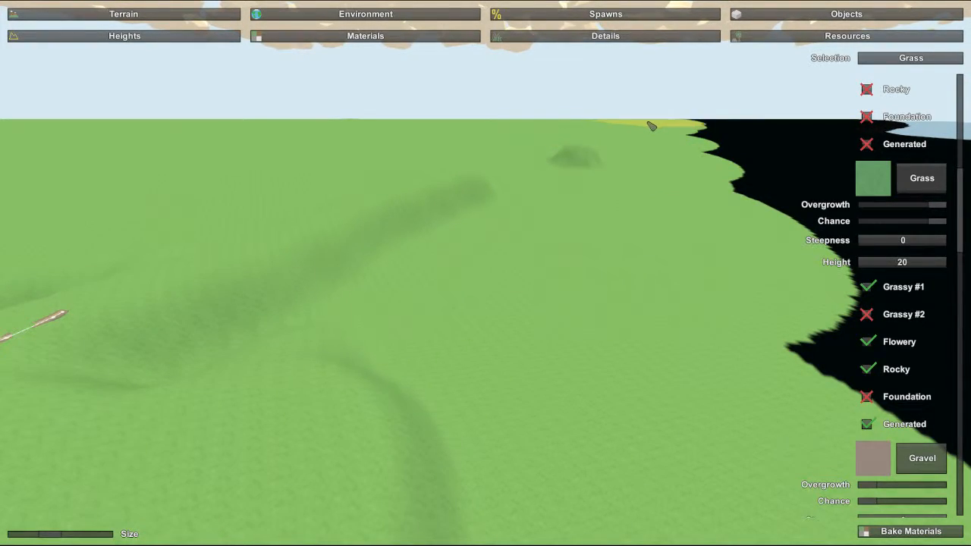
mouse_move(581, 135)
left_mouse_down()
mouse_move(731, 152)
mouse_move(743, 126)
left_mouse_up()
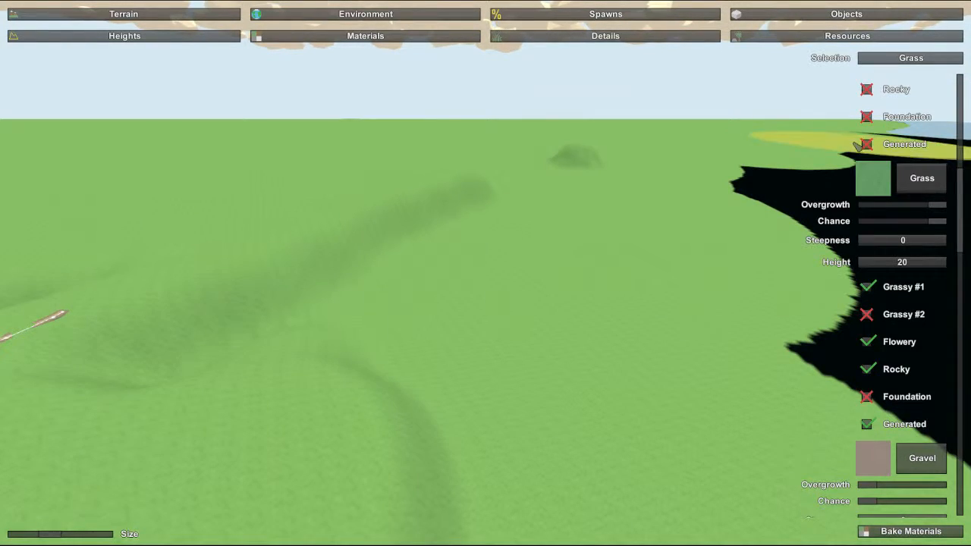
mouse_move(717, 179)
right_mouse_down()
mouse_move(837, 161)
mouse_move(558, 220)
mouse_move(432, 221)
mouse_move(478, 318)
mouse_move(542, 252)
mouse_move(547, 260)
right_mouse_up()
key("s")
key("d")
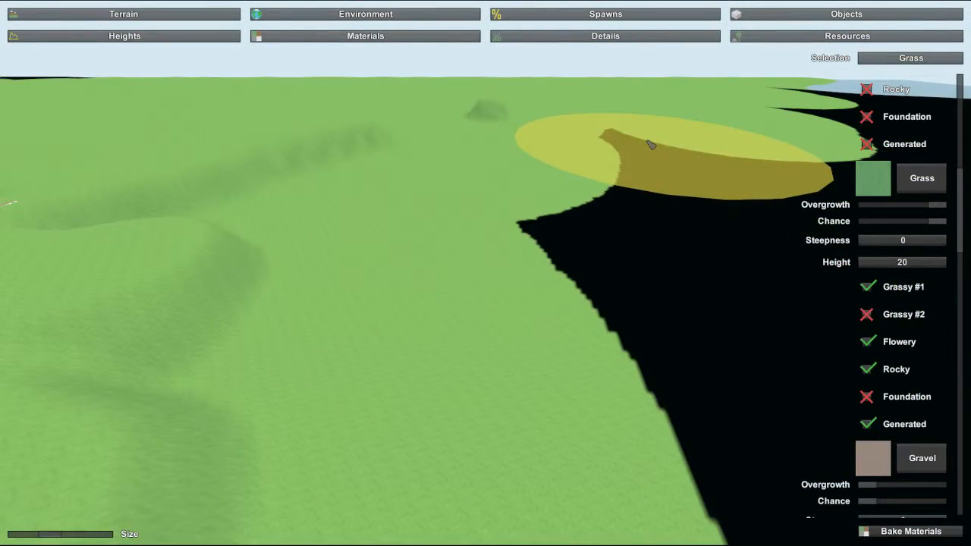
mouse_move(647, 142)
left_mouse_down()
mouse_move(663, 203)
mouse_move(732, 260)
mouse_move(763, 130)
mouse_move(785, 90)
mouse_move(960, 148)
left_mouse_up()
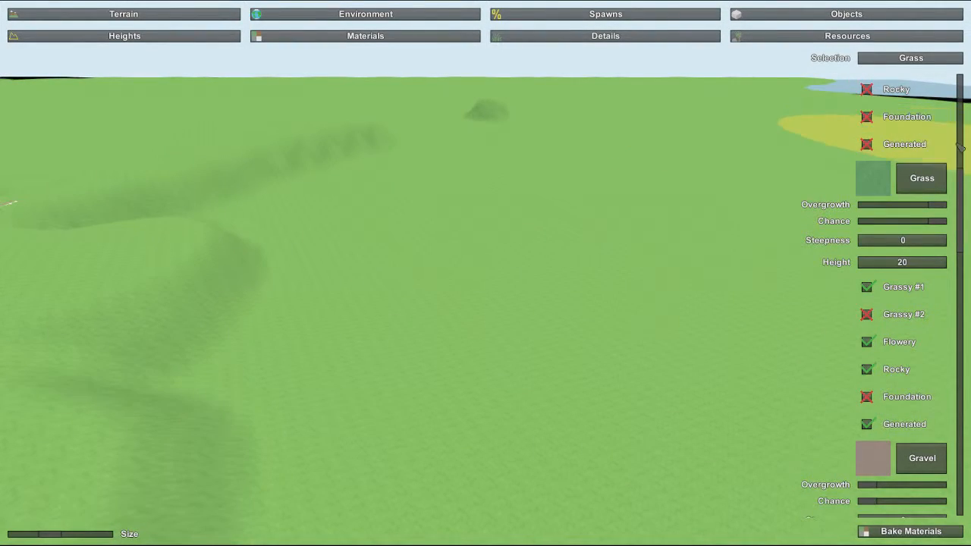
Step: Look over the terrain around the outlying dirt roads and the lake for remaining unpainted areas
mouse_move(717, 192)
right_mouse_down()
mouse_move(841, 220)
mouse_move(724, 216)
right_mouse_up()
key("s")
key("d")
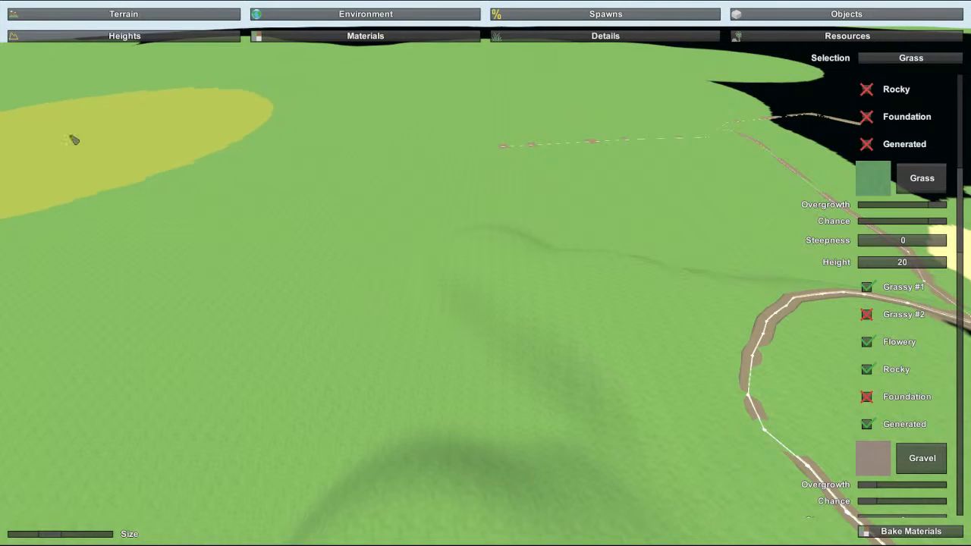
mouse_move(67, 164)
right_mouse_down()
mouse_move(15, 137)
mouse_move(106, 102)
mouse_move(11, 66)
right_mouse_up()
key("w")
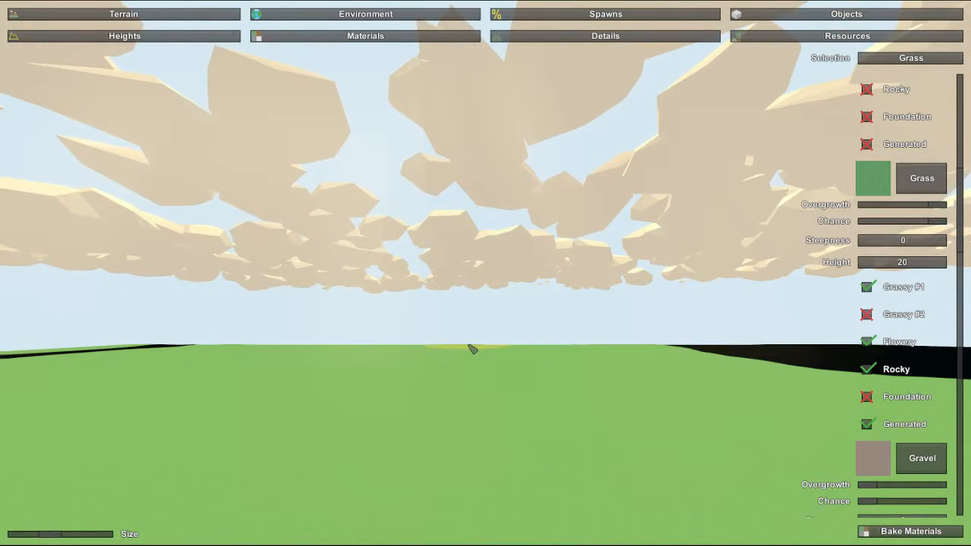
key("w")
mouse_move(470, 348)
right_mouse_down()
mouse_move(472, 304)
mouse_move(485, 324)
mouse_move(435, 330)
mouse_move(493, 414)
mouse_move(474, 426)
mouse_move(490, 459)
mouse_move(580, 506)
mouse_move(667, 523)
mouse_move(564, 540)
right_mouse_up()
right_click_drag(485, 273, 477, 266)
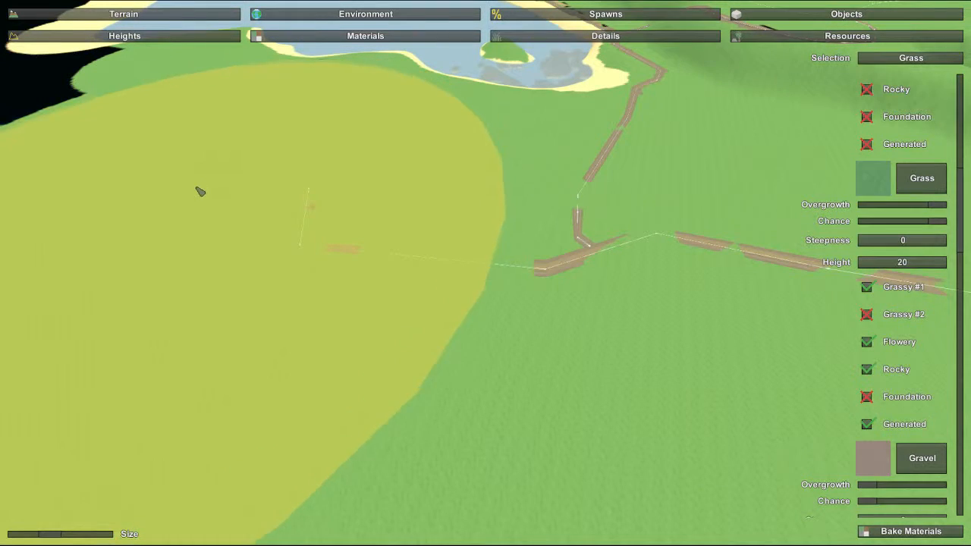
Step: Paint Grass over the black band stretching along the horizon beyond the outlying dirt roads
mouse_move(281, 257)
right_mouse_down()
mouse_move(208, 235)
mouse_move(110, 272)
mouse_move(228, 341)
mouse_move(87, 220)
right_mouse_up()
mouse_move(486, 273)
right_mouse_down()
mouse_move(448, 217)
mouse_move(205, 216)
right_mouse_up()
key("w")
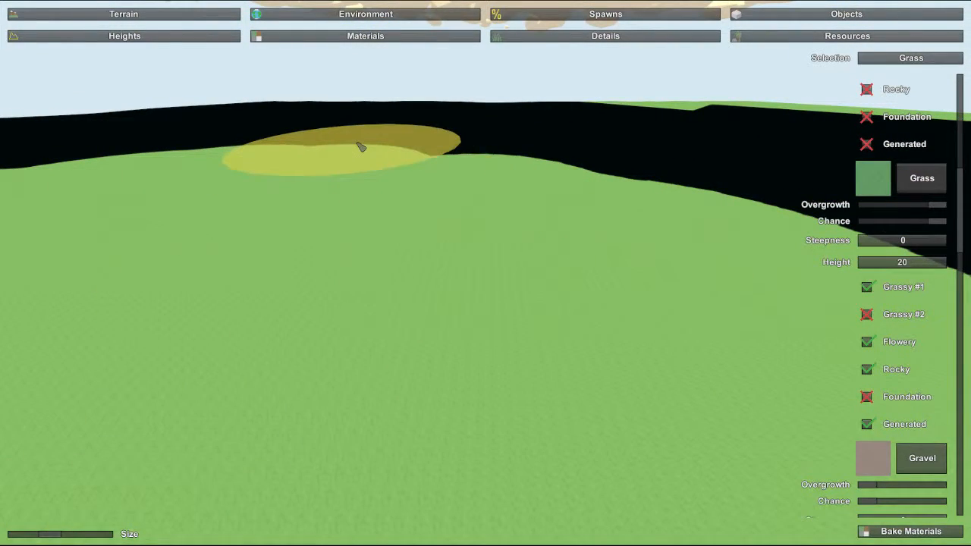
mouse_move(360, 147)
left_mouse_down()
mouse_move(46, 135)
mouse_move(63, 147)
mouse_move(39, 126)
mouse_move(124, 139)
mouse_move(260, 115)
mouse_move(314, 131)
left_mouse_up()
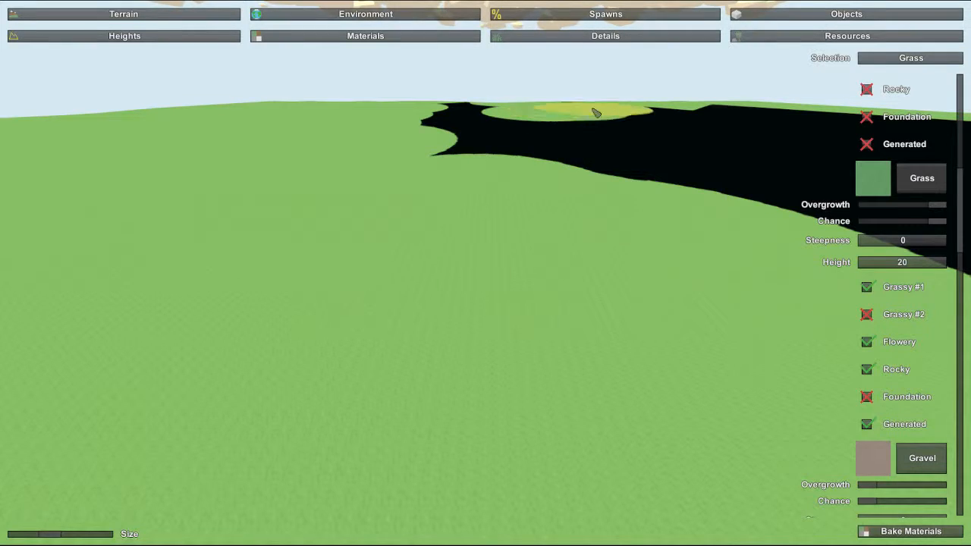
mouse_move(605, 109)
left_mouse_down()
mouse_move(639, 130)
mouse_move(654, 114)
left_mouse_up()
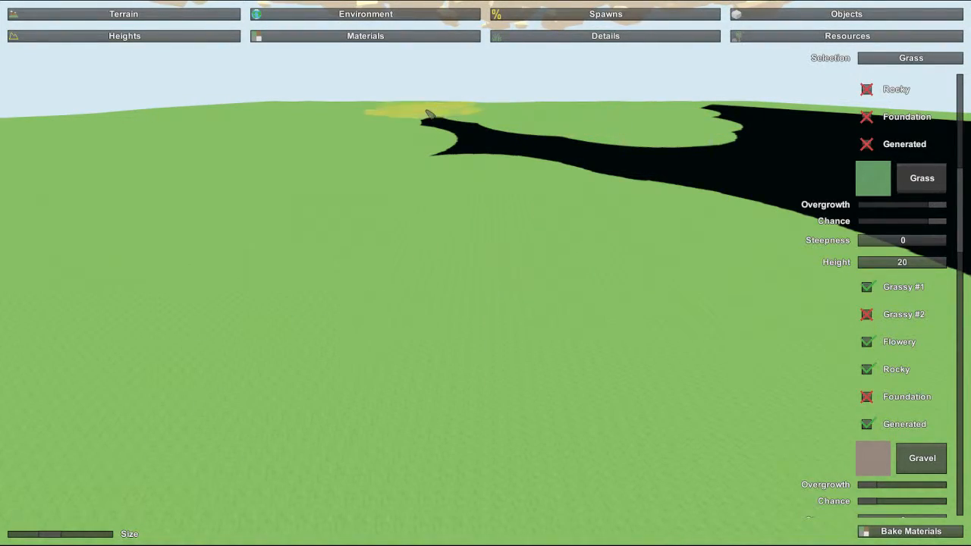
mouse_move(465, 146)
left_mouse_down()
mouse_move(433, 112)
mouse_move(545, 160)
mouse_move(697, 145)
mouse_move(715, 123)
mouse_move(803, 144)
mouse_move(851, 128)
left_mouse_up()
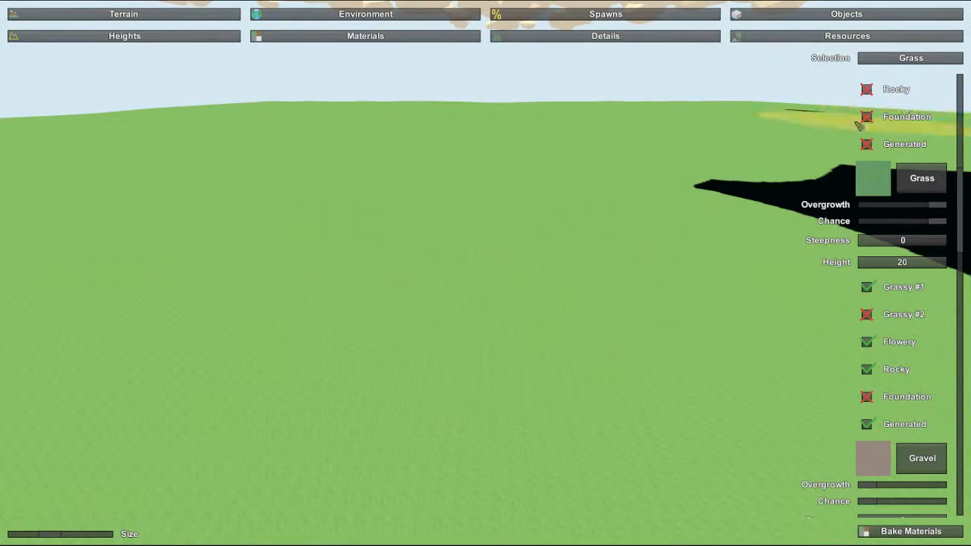
left_click_drag(816, 112, 817, 202)
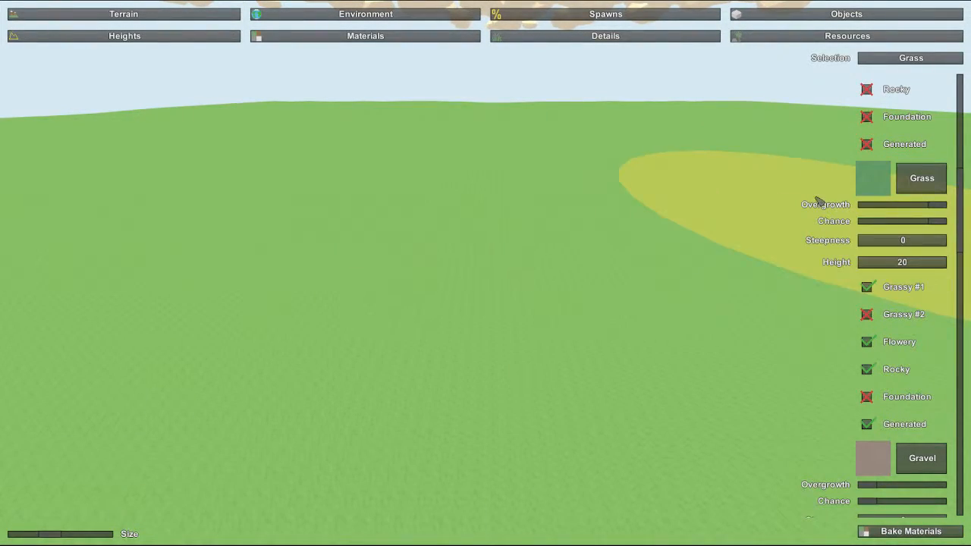
Step: Paint Grass over the black area beyond the dirt road's end, up to the lake's sandy shore
right_click_drag(690, 216, 872, 198)
right_click_drag(486, 273, 664, 237)
left_click_drag(437, 240, 449, 229)
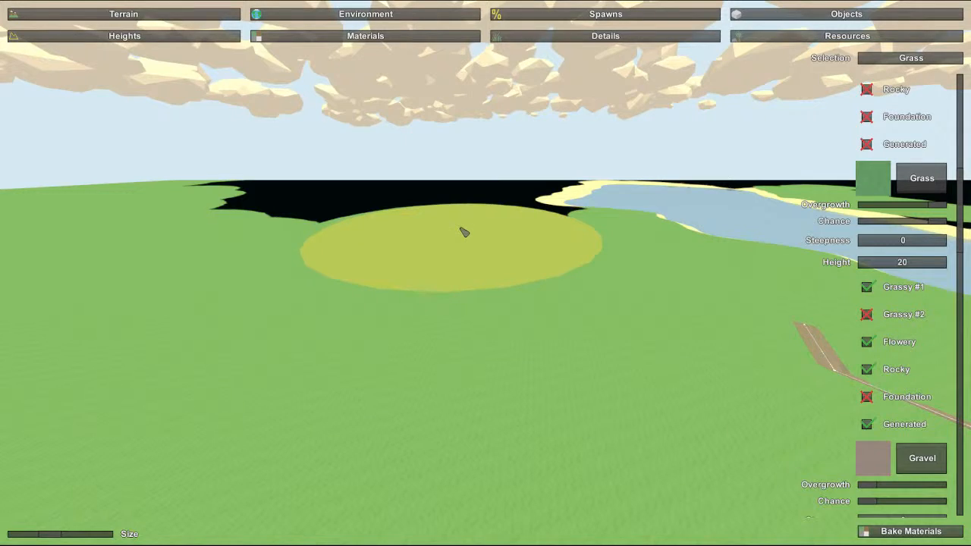
mouse_move(487, 225)
left_mouse_down()
mouse_move(332, 202)
mouse_move(261, 230)
mouse_move(262, 200)
left_mouse_up()
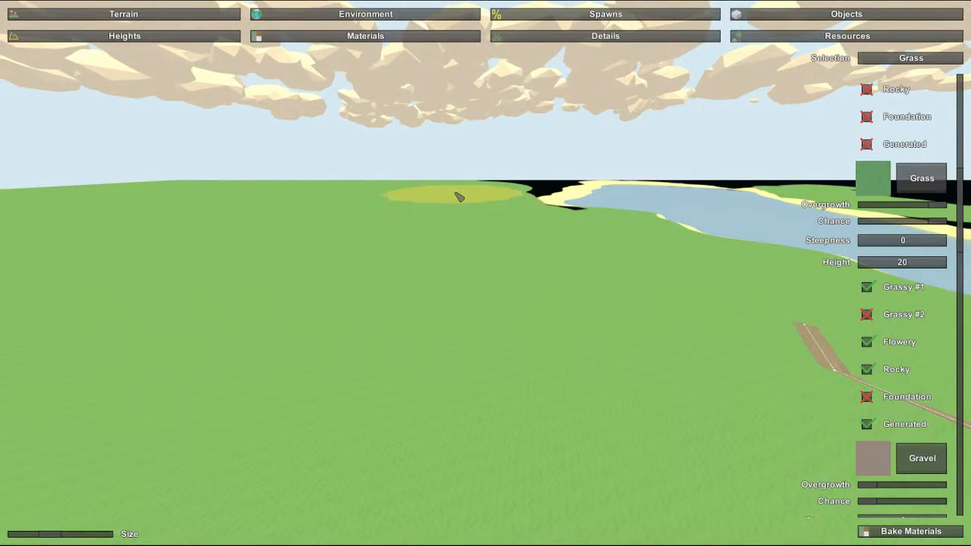
Step: Reduce the brush size and fill the small black gap beside the lake's sandy shore with Grass
mouse_move(453, 205)
right_mouse_down()
mouse_move(485, 152)
mouse_move(659, 114)
mouse_move(690, 72)
mouse_move(819, 167)
mouse_move(364, 143)
mouse_move(569, 133)
mouse_move(557, 152)
right_mouse_up()
key("w")
key("w")
key("w")
key("ctrl+z")
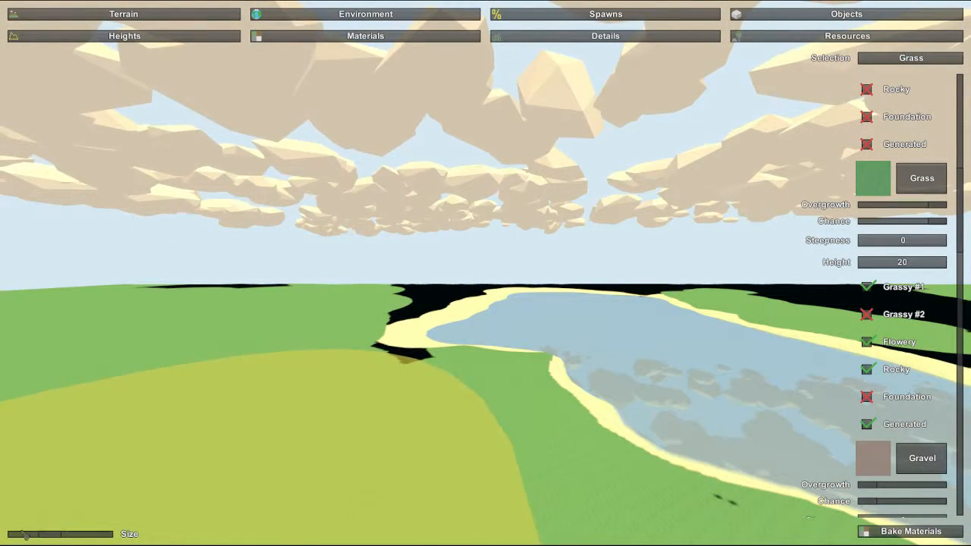
left_click_drag(44, 534, 19, 535)
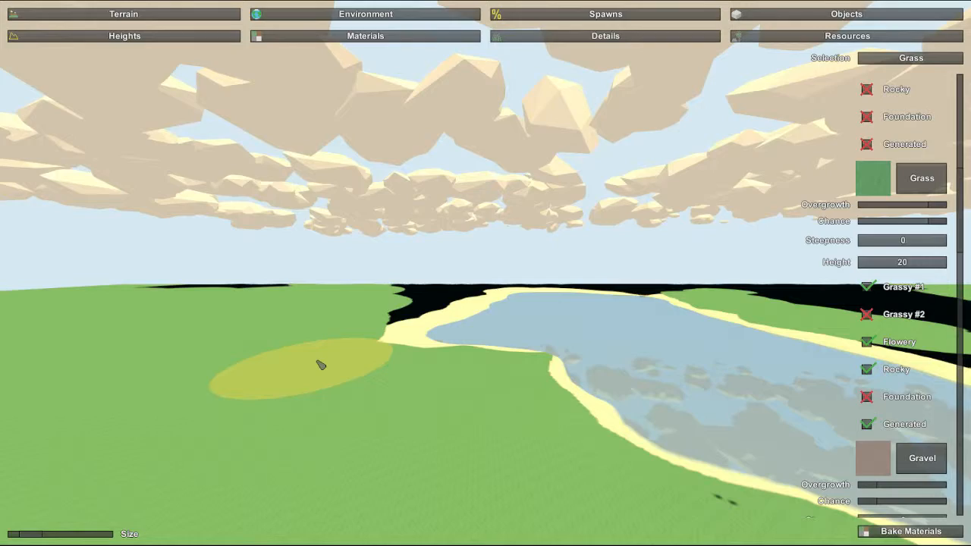
Step: Paint Grass over the black terrain bordering the sandy shore at the lake's far end
key("w")
mouse_move(298, 351)
right_mouse_down()
mouse_move(299, 227)
mouse_move(298, 303)
mouse_move(162, 433)
mouse_move(162, 474)
mouse_move(243, 496)
mouse_move(303, 466)
mouse_move(364, 379)
mouse_move(352, 368)
right_mouse_up()
key("s")
key("d")
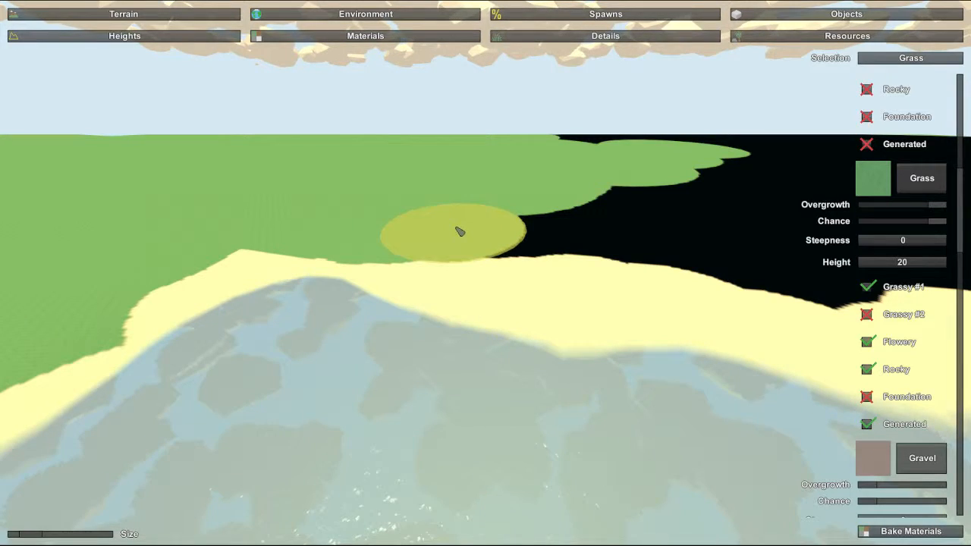
mouse_move(508, 233)
left_mouse_down()
mouse_move(747, 266)
mouse_move(784, 245)
mouse_move(839, 236)
left_mouse_up()
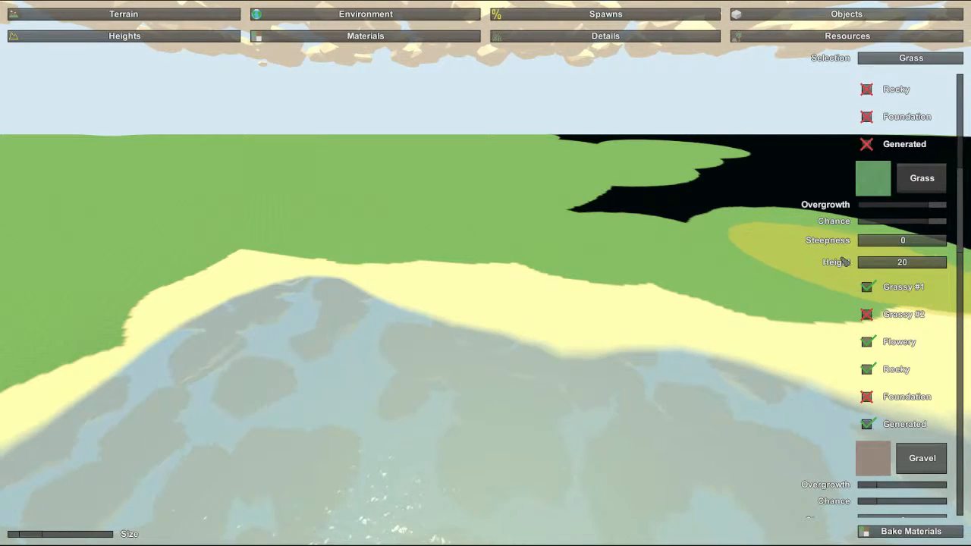
left_click_drag(832, 259, 745, 231)
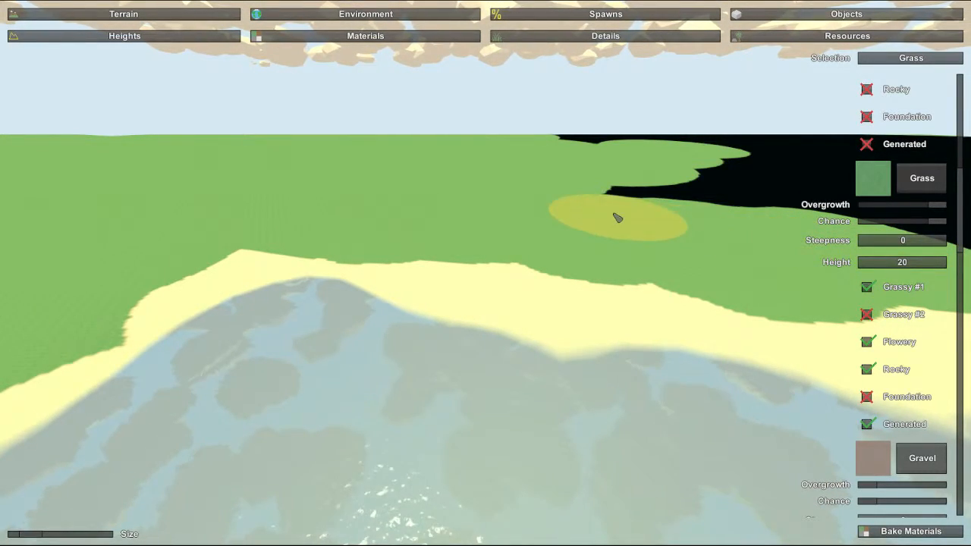
left_click_drag(741, 192, 700, 193)
Step: Extend the Grass in a strip along the black edge of the lake's curved sandy shore
mouse_move(700, 193)
right_mouse_down()
mouse_move(758, 220)
mouse_move(792, 178)
mouse_move(933, 175)
right_mouse_up()
mouse_move(489, 269)
right_mouse_down()
mouse_move(383, 235)
mouse_move(489, 269)
right_mouse_up()
key("w")
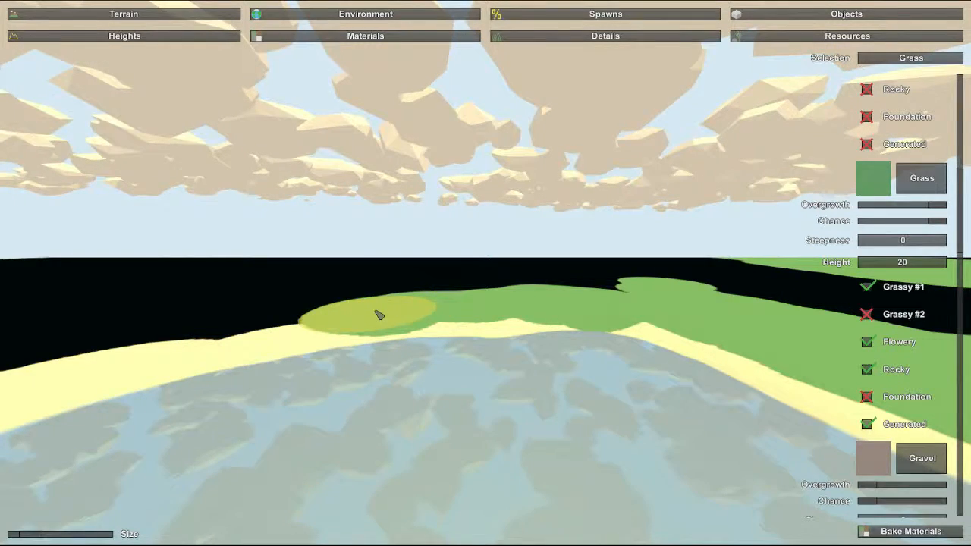
mouse_move(290, 319)
left_mouse_down()
mouse_move(214, 312)
mouse_move(192, 339)
left_mouse_up()
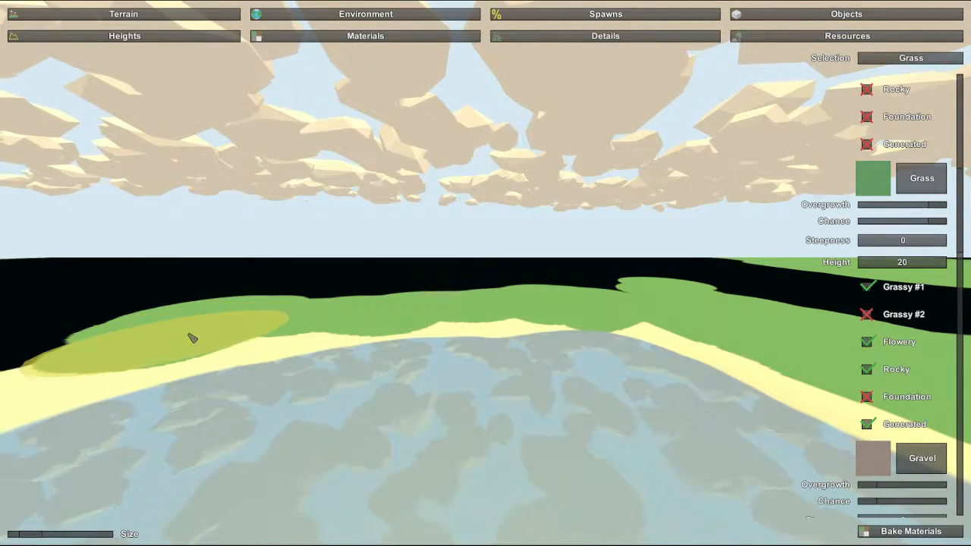
Step: Fill the black gap between the two grass patches behind the lake's sand with Grass
mouse_move(151, 314)
right_mouse_down()
mouse_move(84, 299)
mouse_move(53, 309)
right_mouse_up()
key("w")
right_click_drag(486, 273, 500, 287)
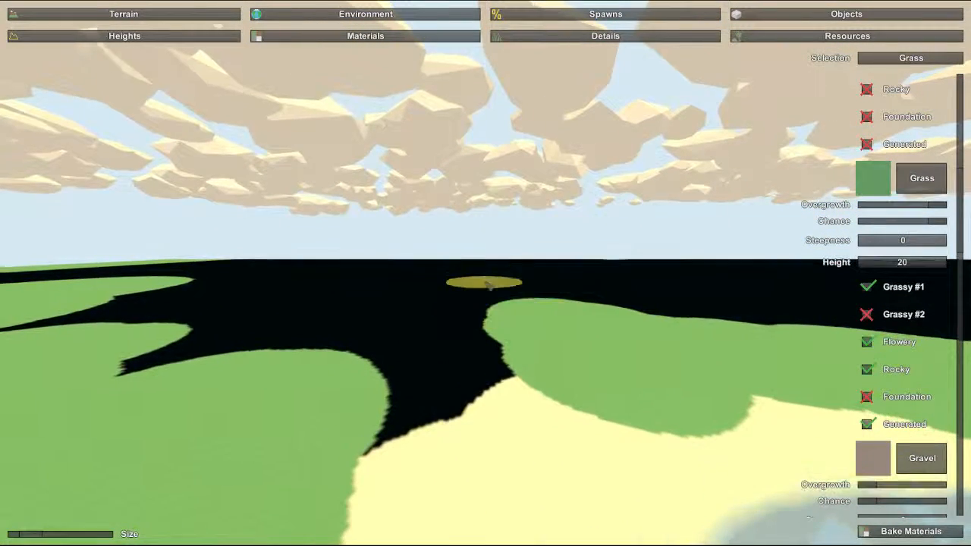
left_click_drag(494, 351, 381, 392)
Step: Widen the grass band behind the lake shore by painting Grass outward into the black area
right_click_drag(395, 362, 537, 377)
key("a")
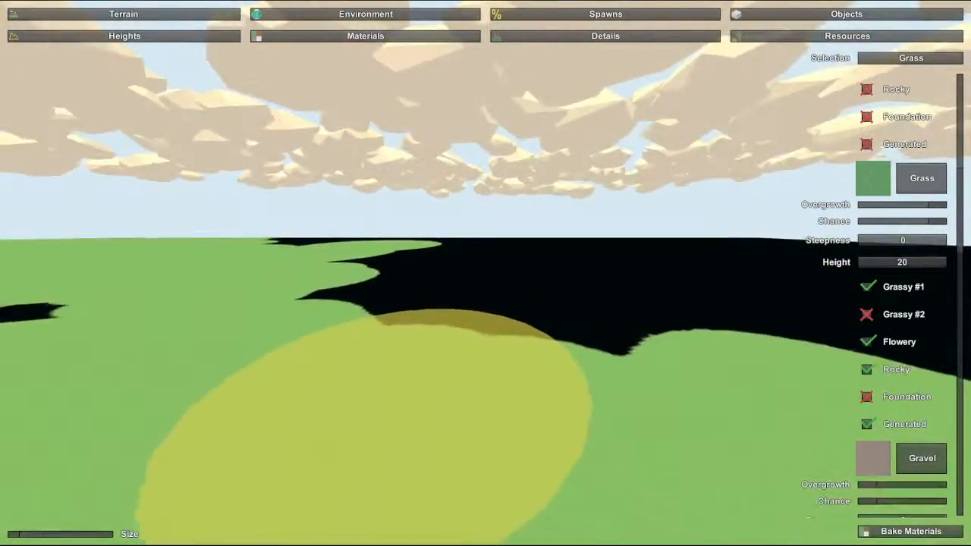
mouse_move(486, 273)
right_mouse_down()
mouse_move(592, 341)
mouse_move(447, 298)
right_mouse_up()
key("s")
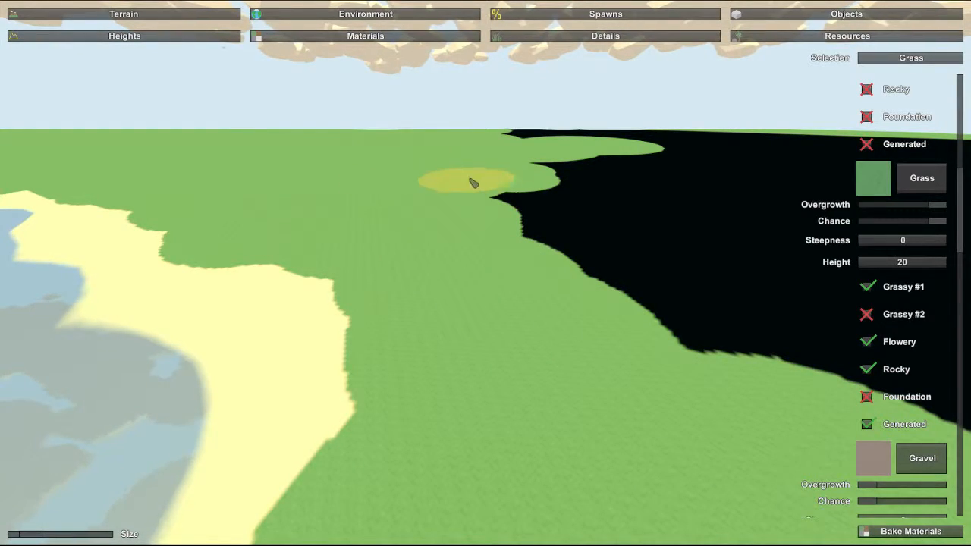
mouse_move(578, 225)
left_mouse_down()
mouse_move(736, 325)
mouse_move(747, 314)
mouse_move(641, 203)
left_mouse_up()
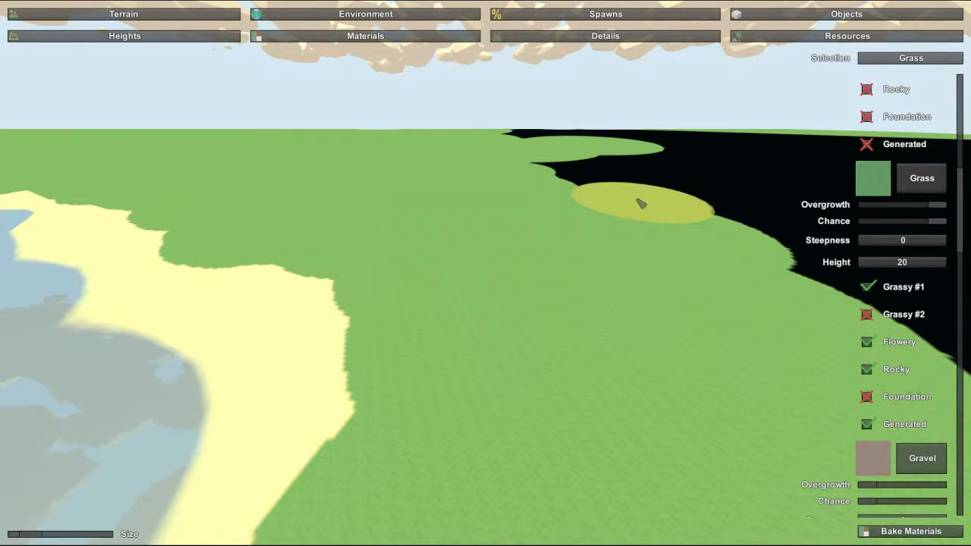
Step: Paint Grass over the black area between the lake's sandy shore and the foot of the hill near the road
right_click_drag(580, 147, 376, 174)
key("s")
key("w")
key("w")
key("w")
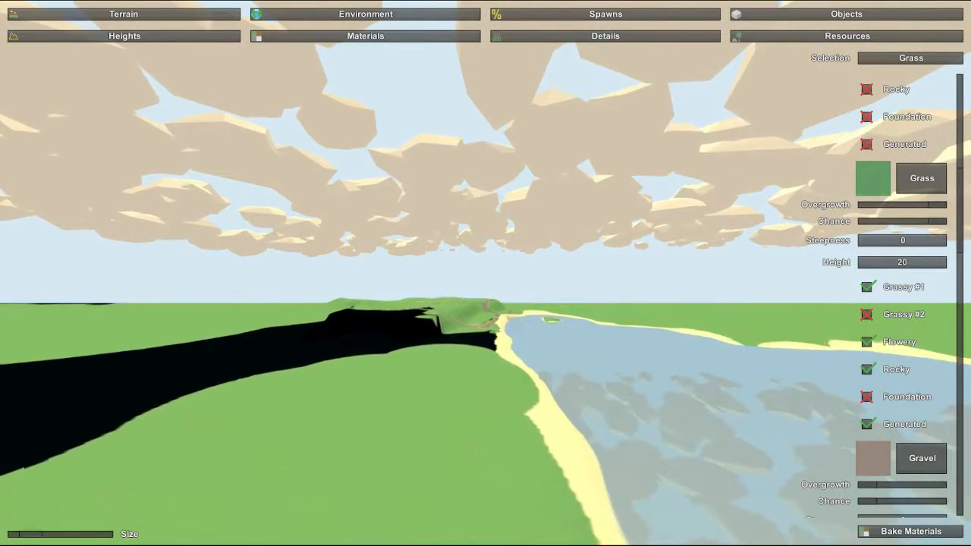
key("w")
mouse_move(375, 174)
right_mouse_down()
mouse_move(341, 205)
mouse_move(315, 212)
mouse_move(340, 187)
mouse_move(314, 232)
right_mouse_up()
key("w")
key("w")
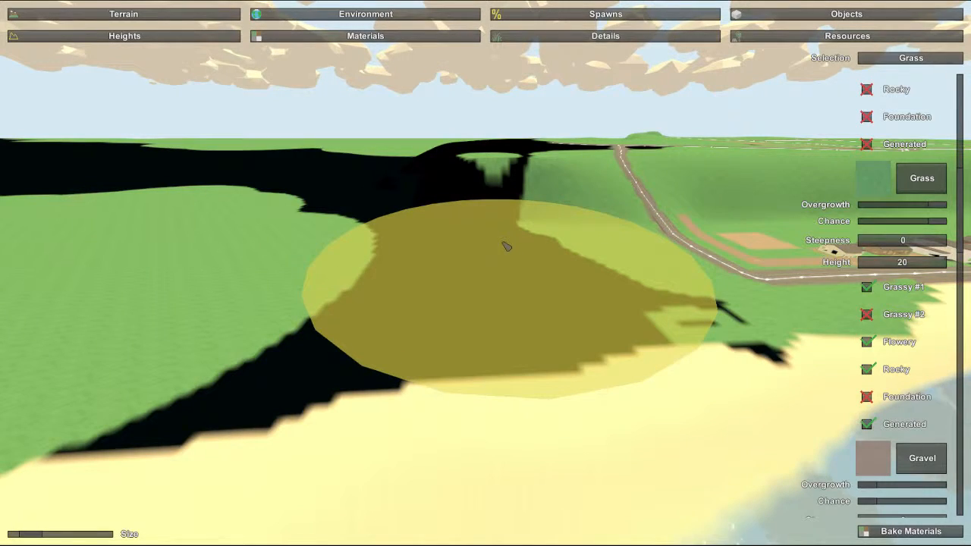
left_click(506, 245)
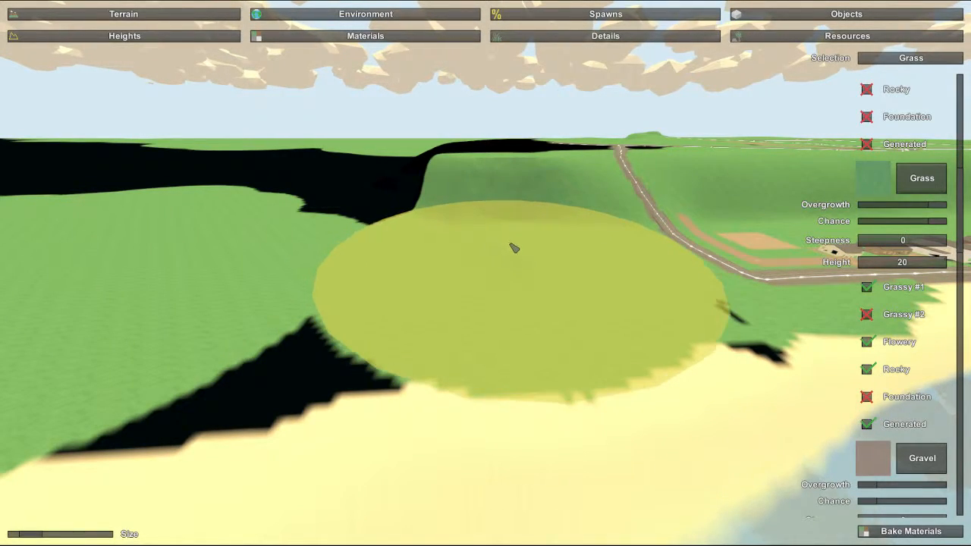
mouse_move(496, 241)
left_mouse_down()
mouse_move(444, 234)
mouse_move(334, 250)
mouse_move(347, 275)
left_mouse_up()
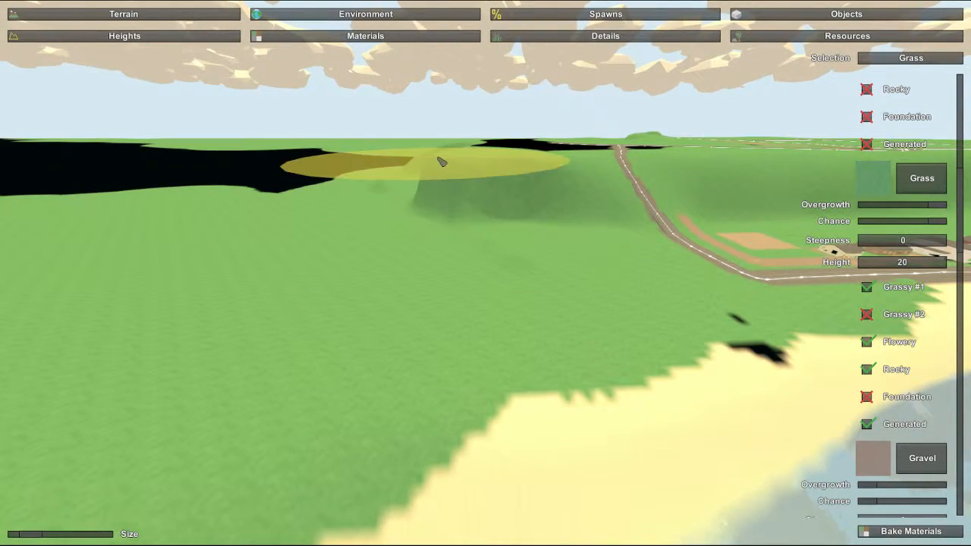
Step: Cover the black patches around the hilltop road junction and beyond the neighbouring hill with Grass
right_click_drag(485, 160, 517, 55)
key("w")
mouse_move(513, 262)
right_mouse_down()
mouse_move(513, 311)
mouse_move(553, 401)
right_mouse_up()
right_click_drag(488, 288, 487, 260)
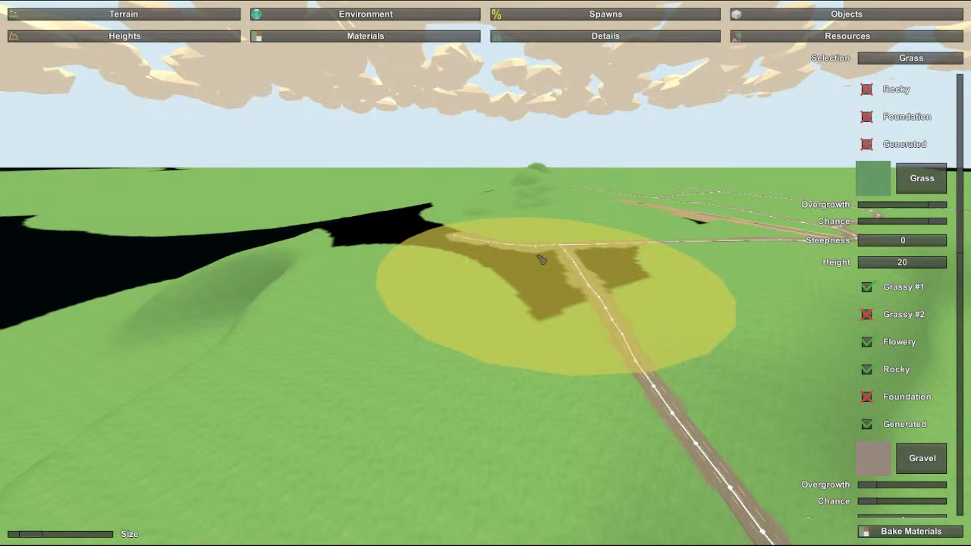
mouse_move(425, 224)
left_mouse_down()
mouse_move(405, 217)
mouse_move(357, 245)
mouse_move(293, 214)
mouse_move(225, 256)
mouse_move(248, 251)
left_mouse_up()
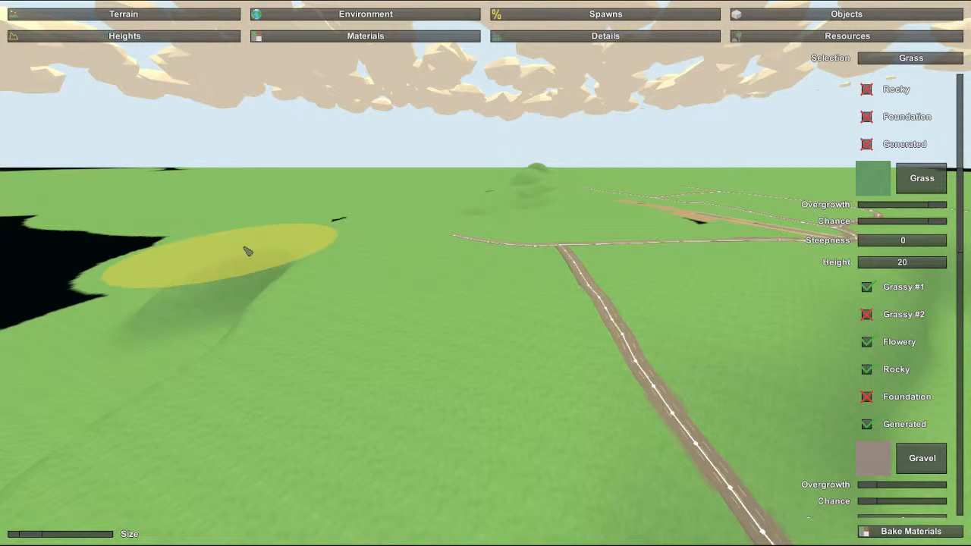
mouse_move(357, 232)
left_mouse_down()
mouse_move(275, 214)
mouse_move(160, 304)
mouse_move(129, 236)
mouse_move(95, 213)
mouse_move(78, 236)
mouse_move(90, 301)
left_mouse_up()
Step: Look back over the painted roads and lake, and open the editor's save and exit options
right_click_drag(90, 301, 227, 258)
mouse_move(486, 227)
right_mouse_down()
mouse_move(255, 247)
mouse_move(606, 277)
mouse_move(759, 304)
right_mouse_up()
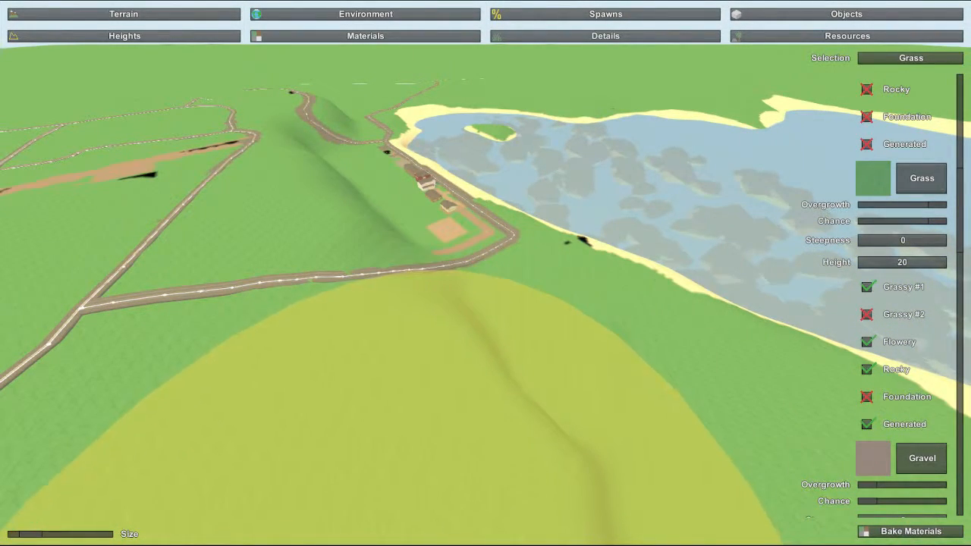
right_click_drag(494, 385, 486, 273)
key("Escape")
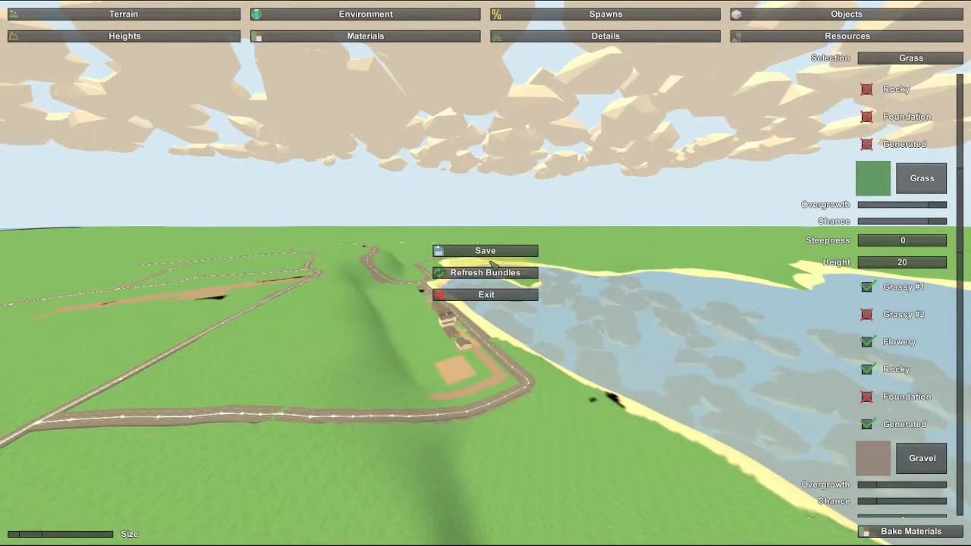